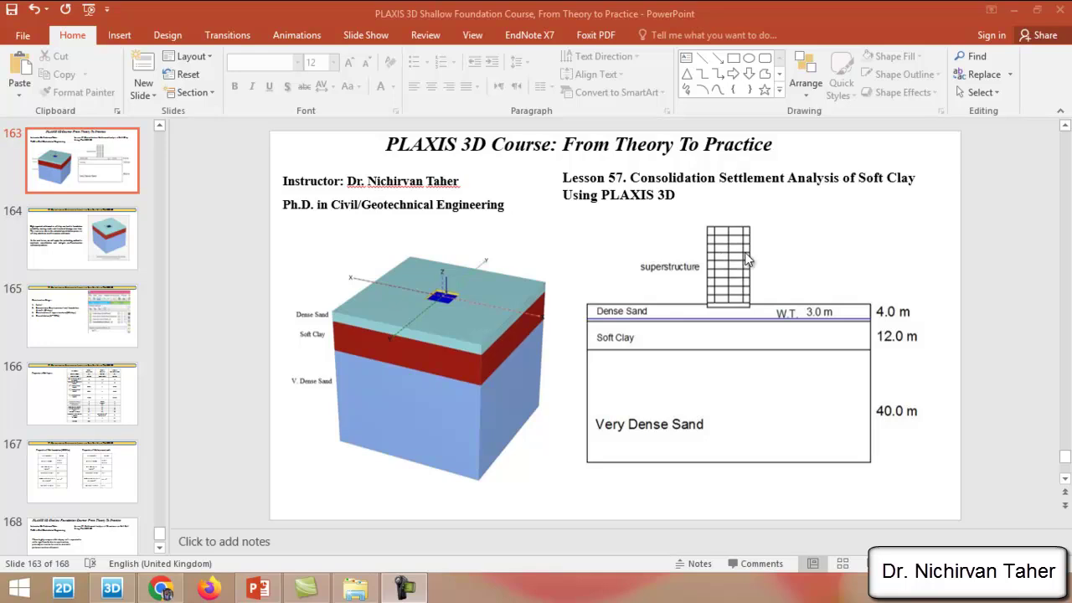
- Review the lesson slides covering the soil profile, the soft clay settlement problem and the construction stages
left_click(93, 249)
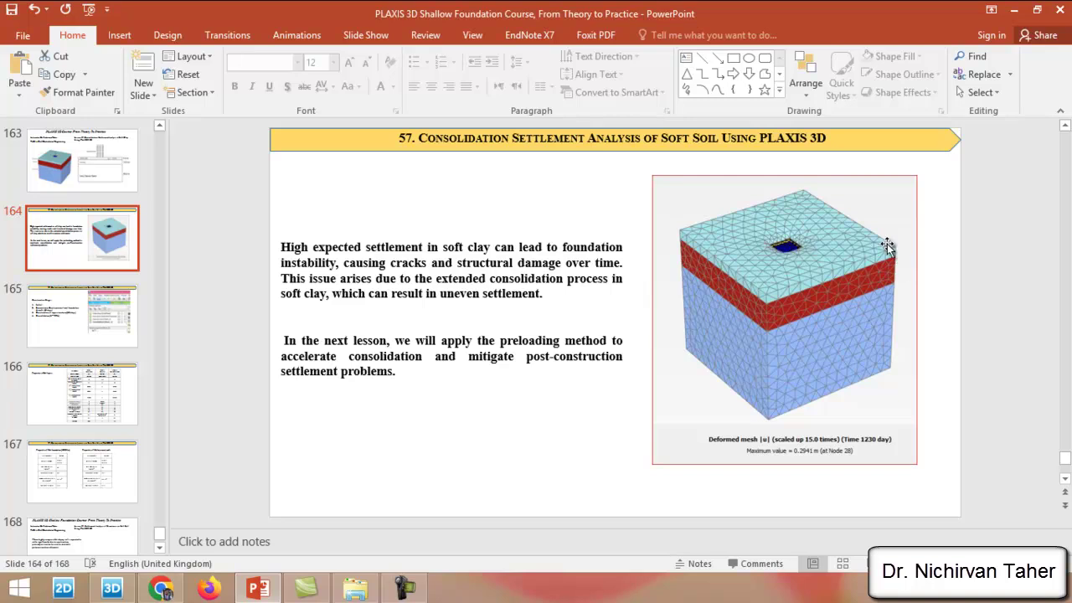
left_click(74, 312)
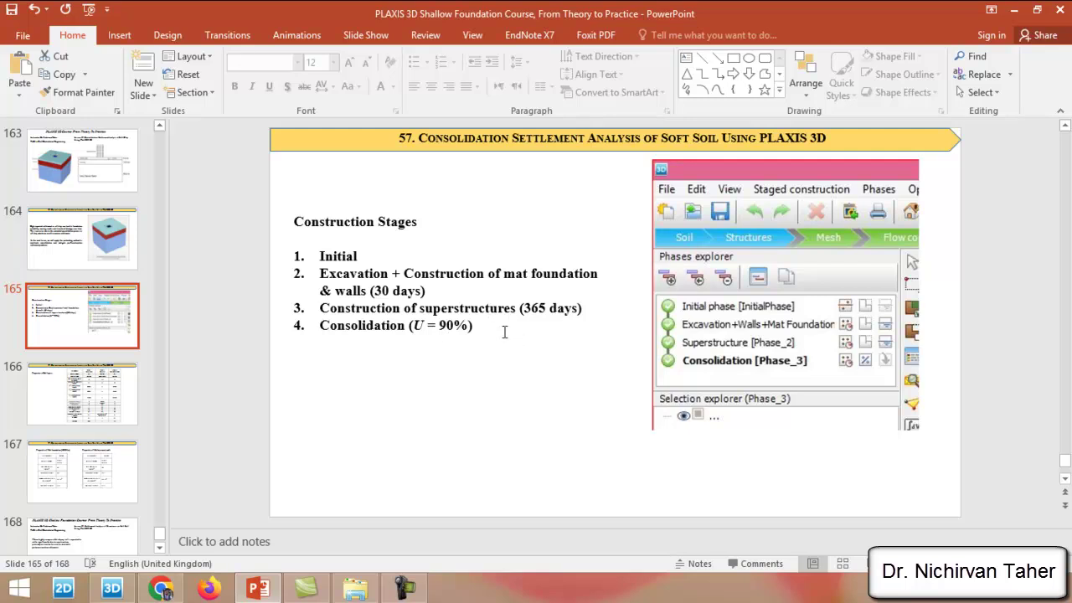
key("Page_Up")
key("Page_Up")
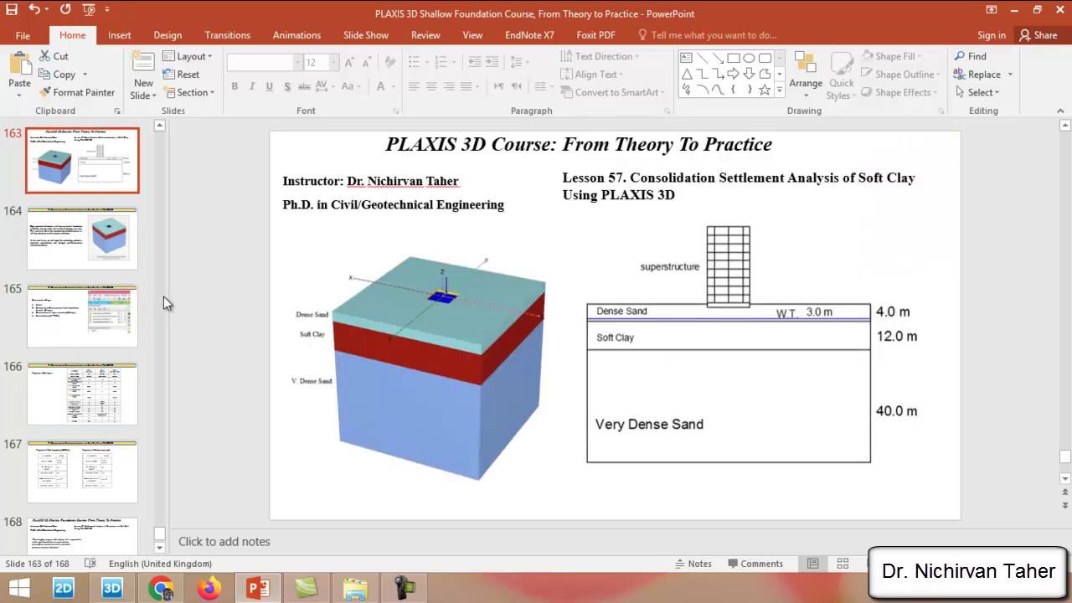
left_click(105, 325)
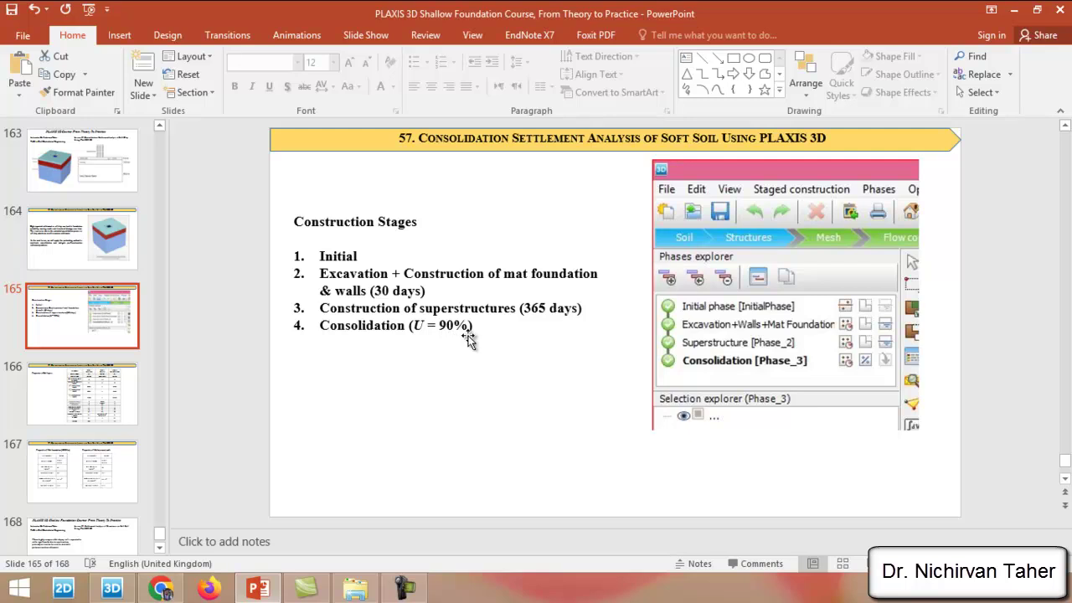
key("Page_Up")
key("Page_Up")
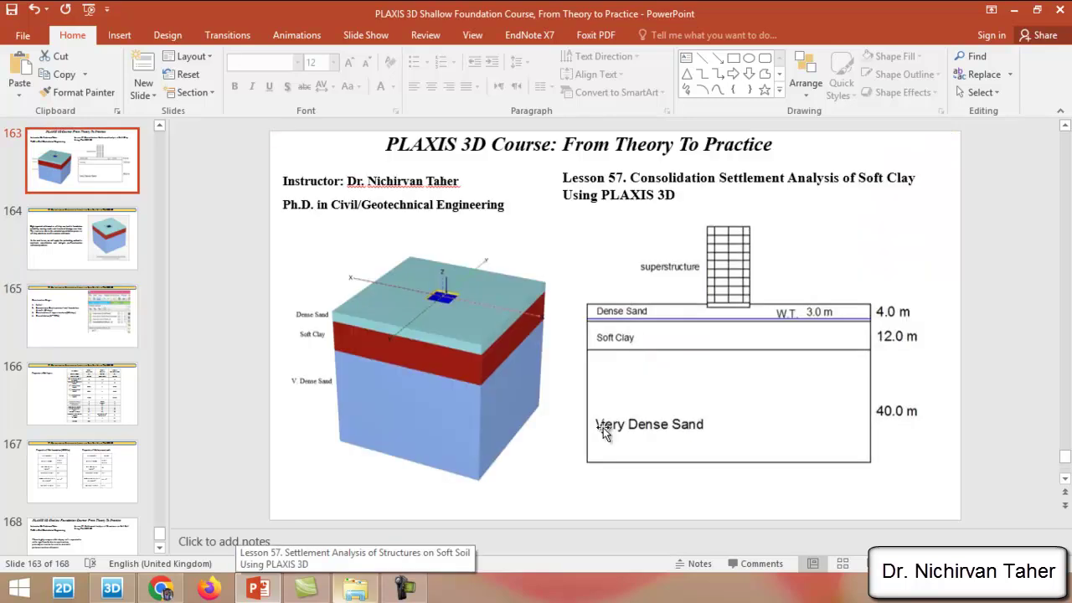
- Switch to PLAXIS 3D and add three soil layers to Borehole_1
left_click(111, 589)
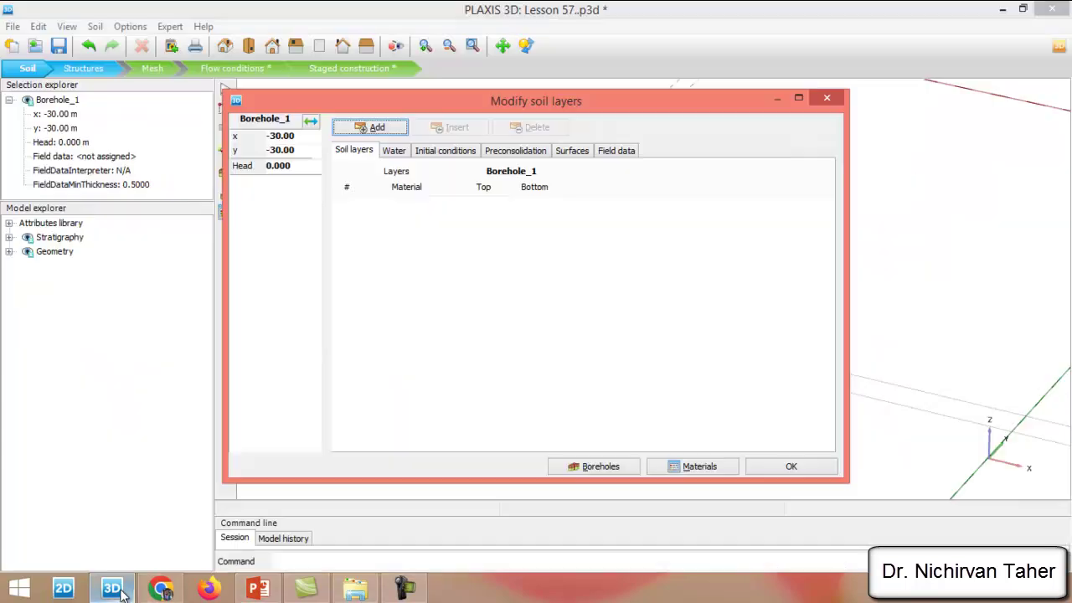
left_click(375, 128)
left_click(375, 128)
left_click(375, 128)
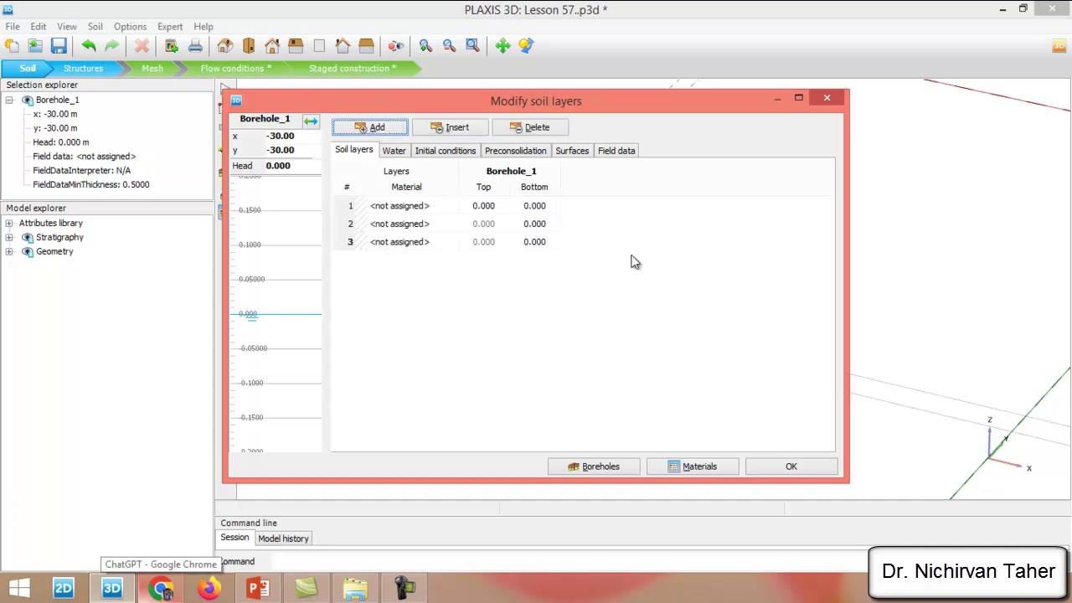
- Set the bottom levels of soil layers 1, 2 and 3 to -4, -16 and -56 m
left_click(547, 207)
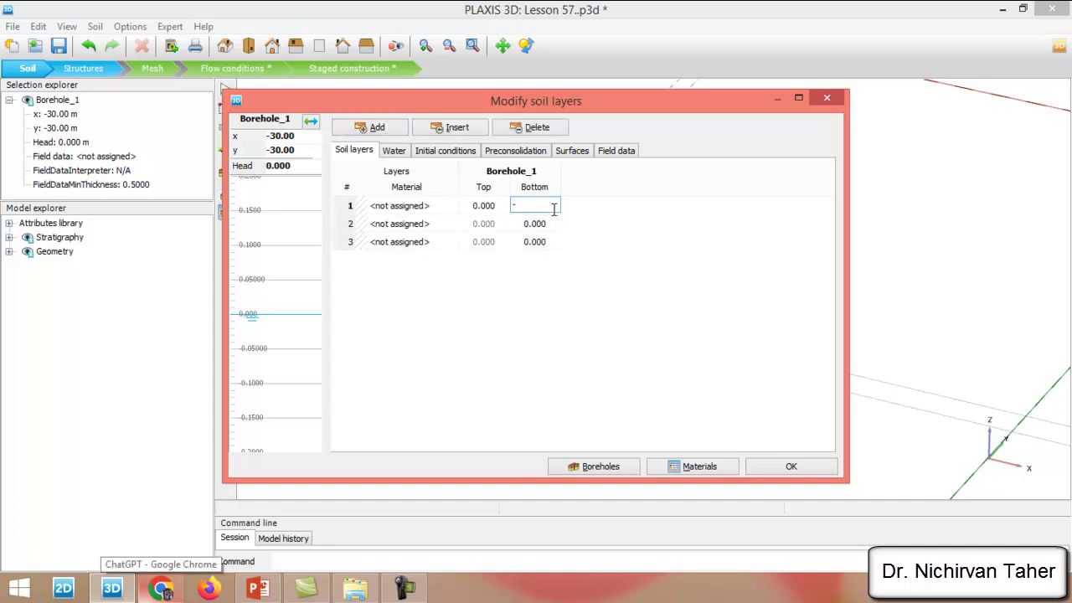
key("Return")
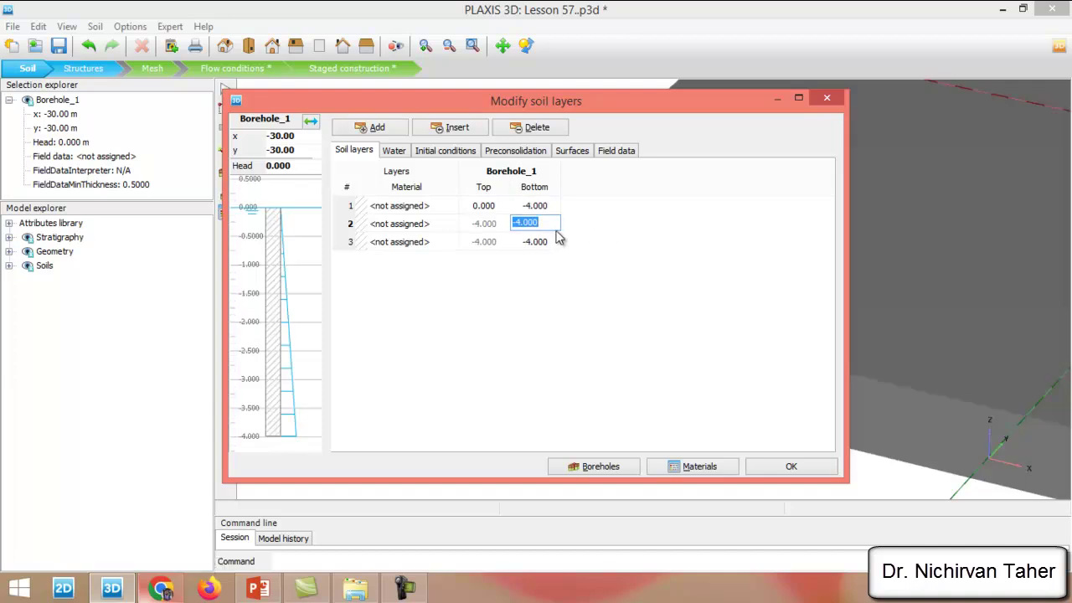
type("-16")
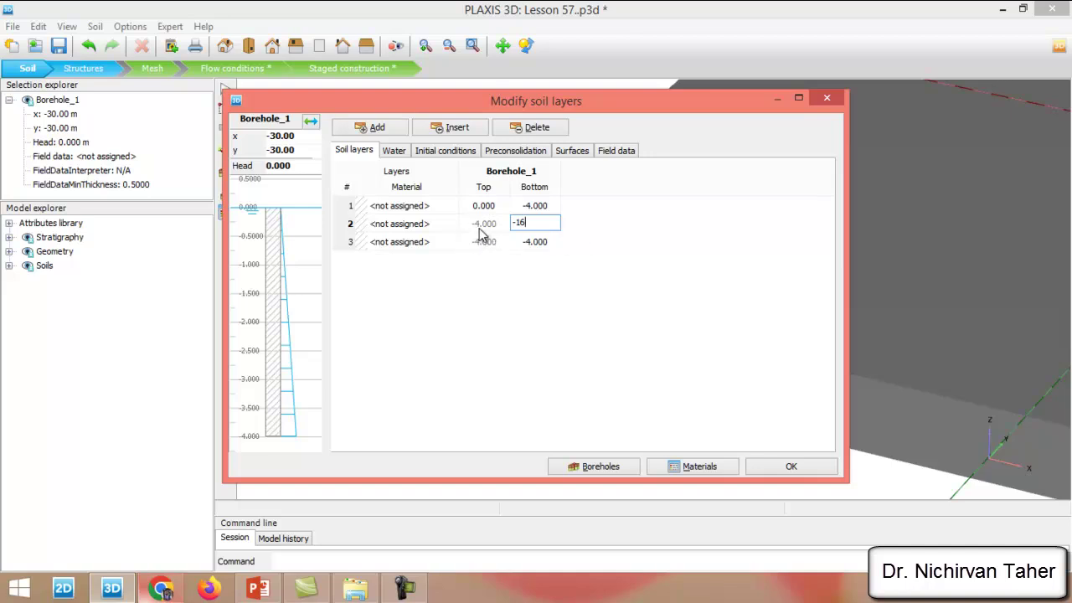
left_click(550, 241)
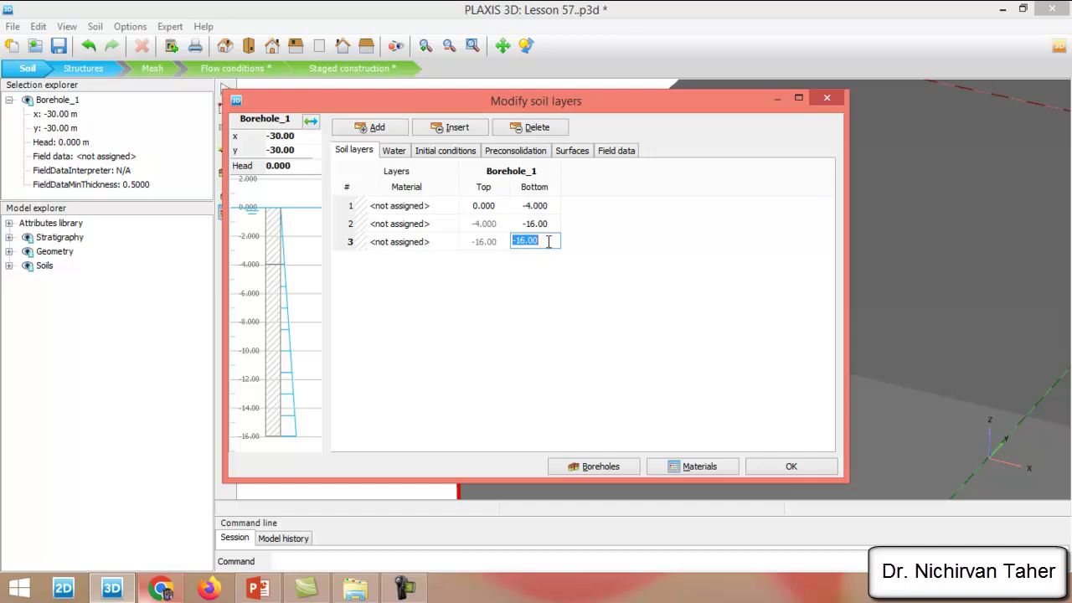
type("56")
key("Tab")
left_click(546, 242)
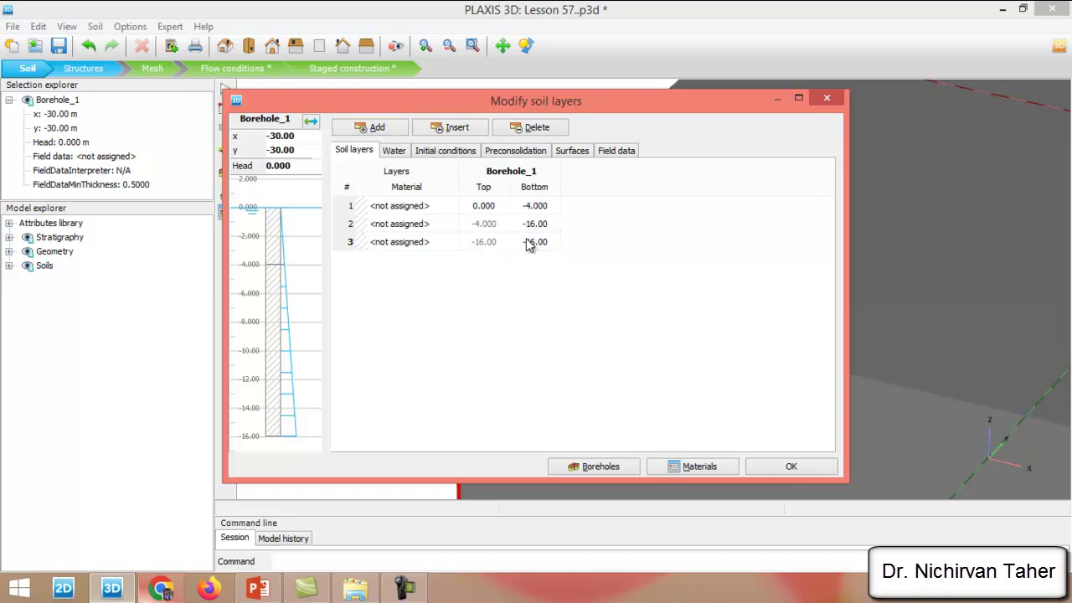
left_click(533, 247)
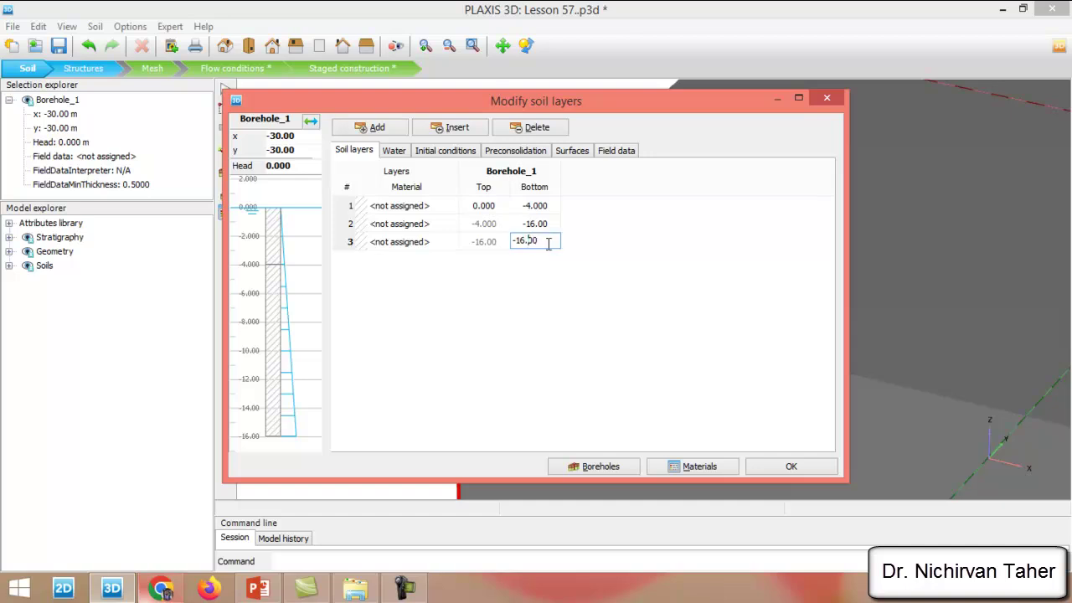
type("-56")
key("Return")
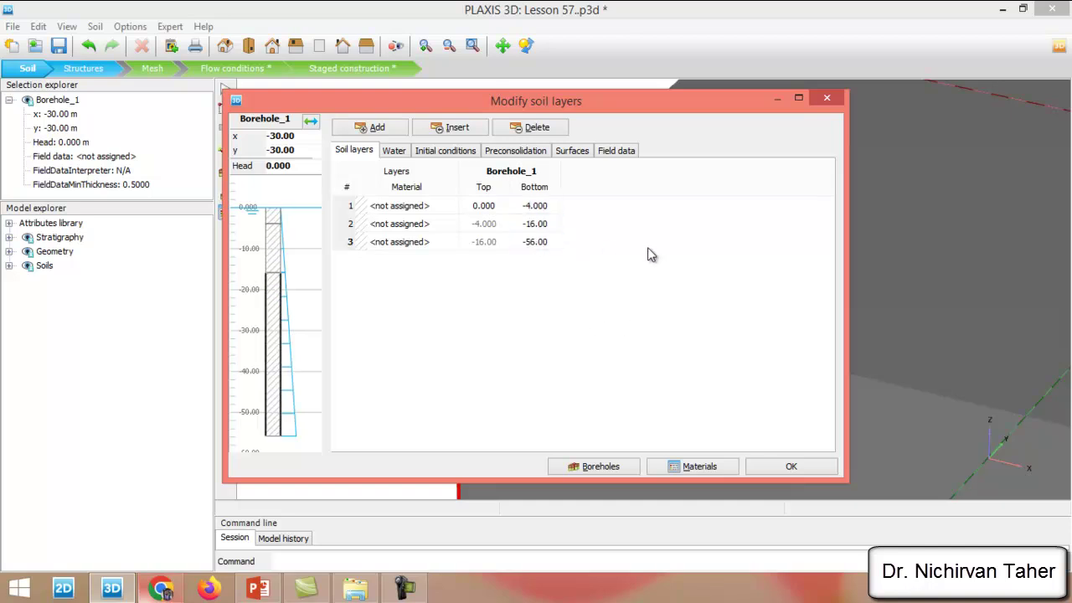
- Set the water head of Borehole_1 to -3 m
left_click(315, 168)
type("-3")
left_click(306, 151)
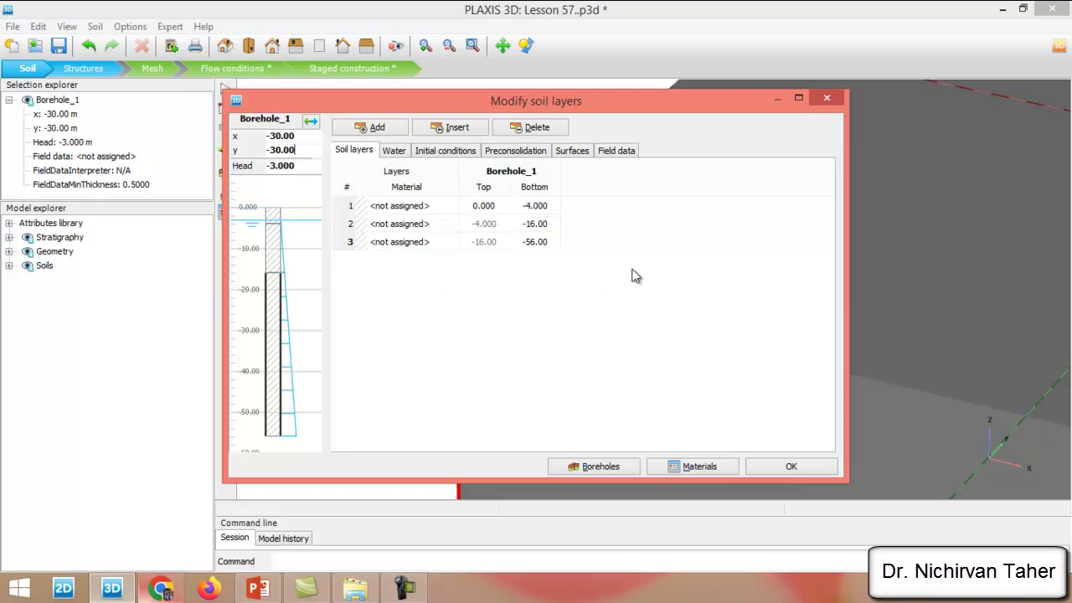
- Assign Dense sand to layer 1, Soft Clay to layer 2 and Very dense sand to layer 3, and accept the soil layers
left_click(701, 471)
left_click_drag(471, 86, 703, 113)
left_click(703, 223)
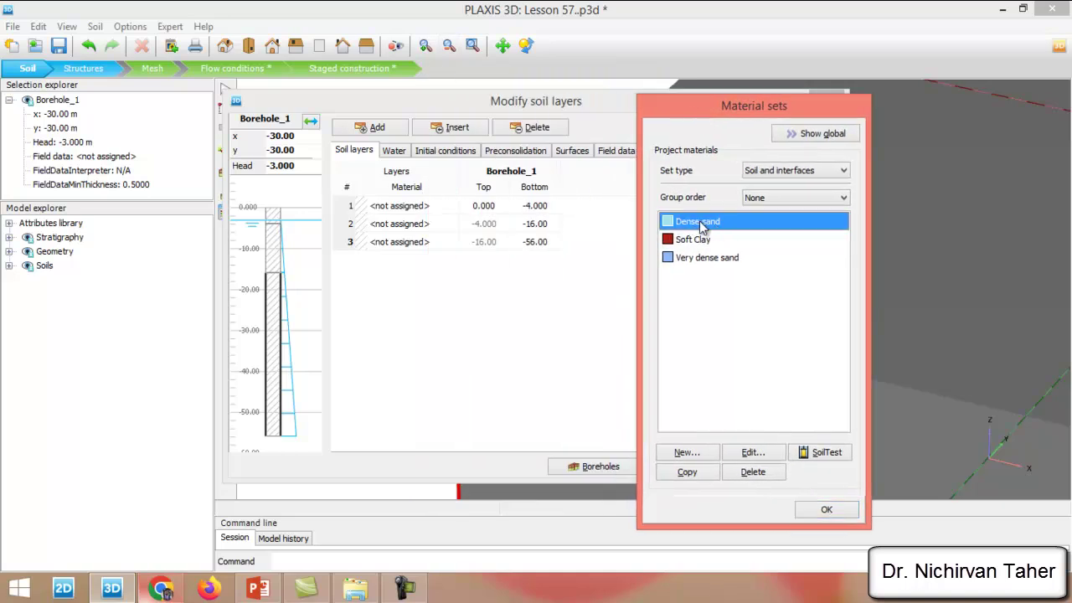
left_click_drag(686, 230, 276, 220)
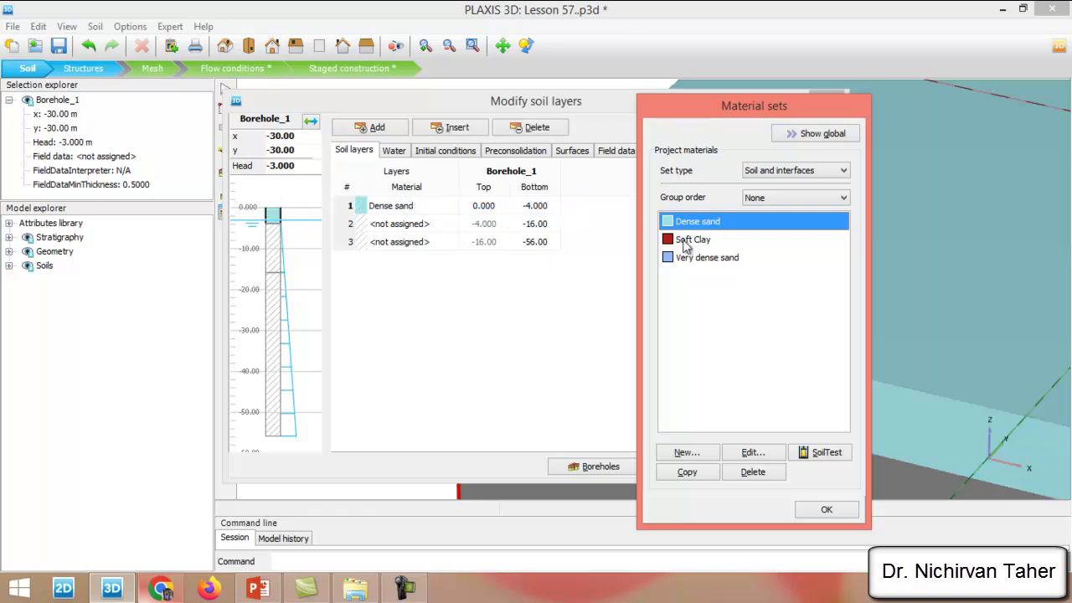
left_click(708, 241)
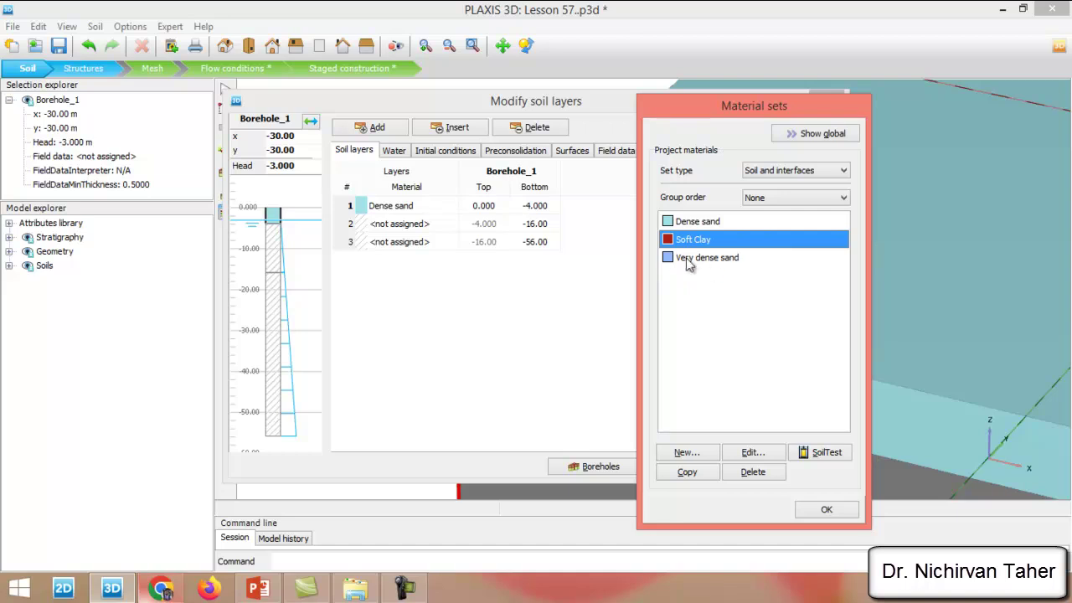
left_click_drag(703, 241, 277, 259)
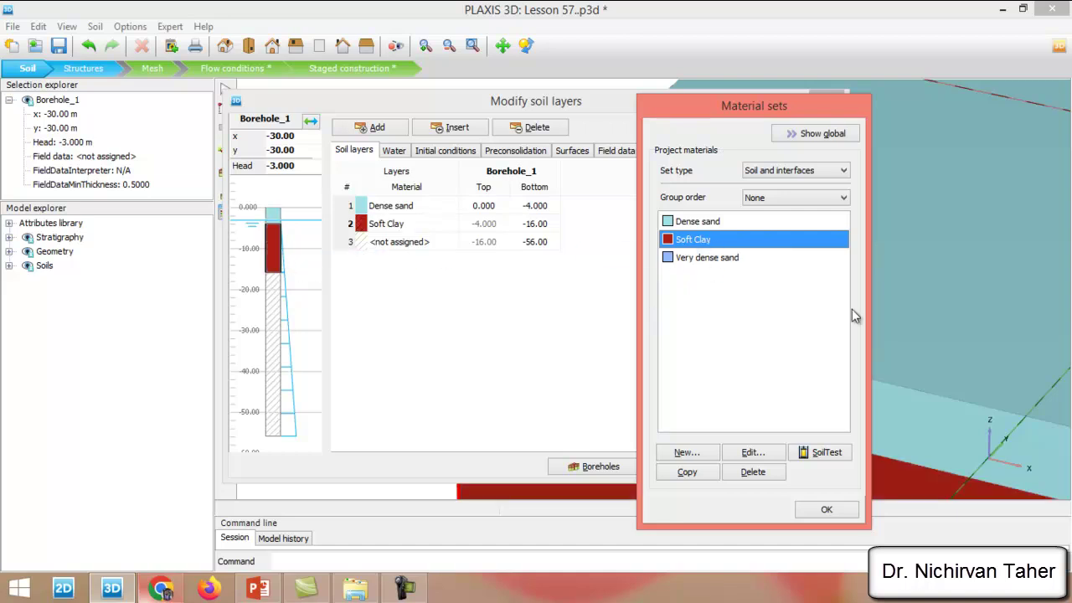
left_click(737, 258)
left_click_drag(721, 265, 279, 341)
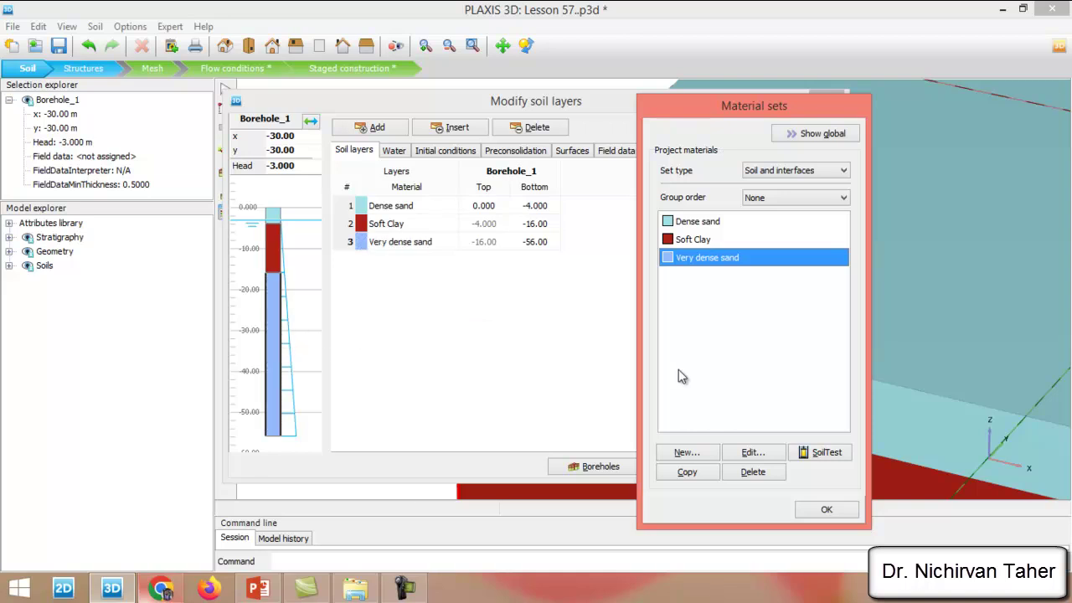
left_click(825, 511)
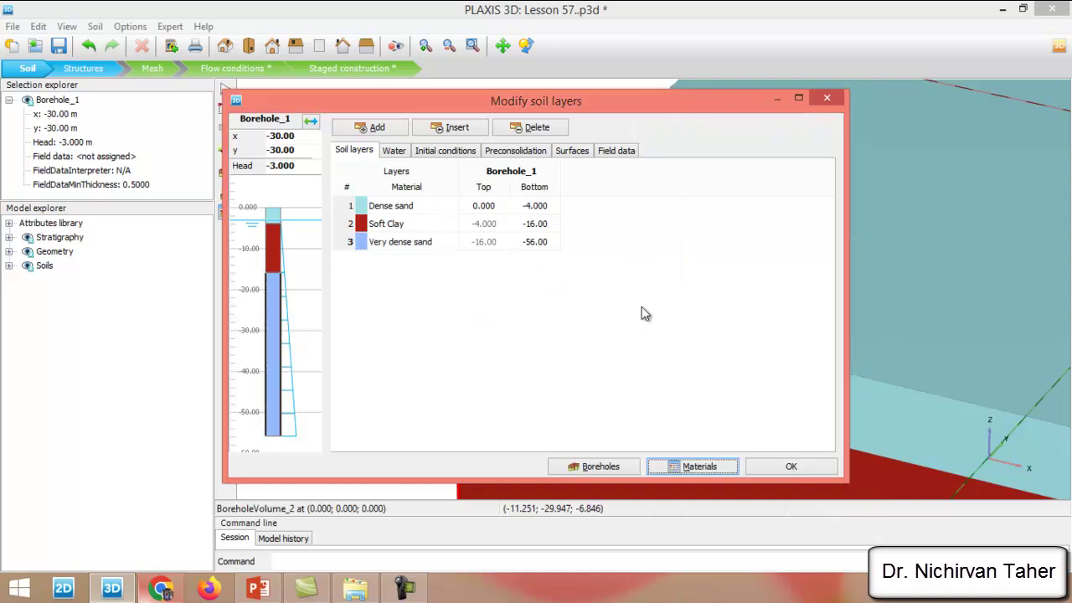
left_click(791, 466)
left_click(480, 150)
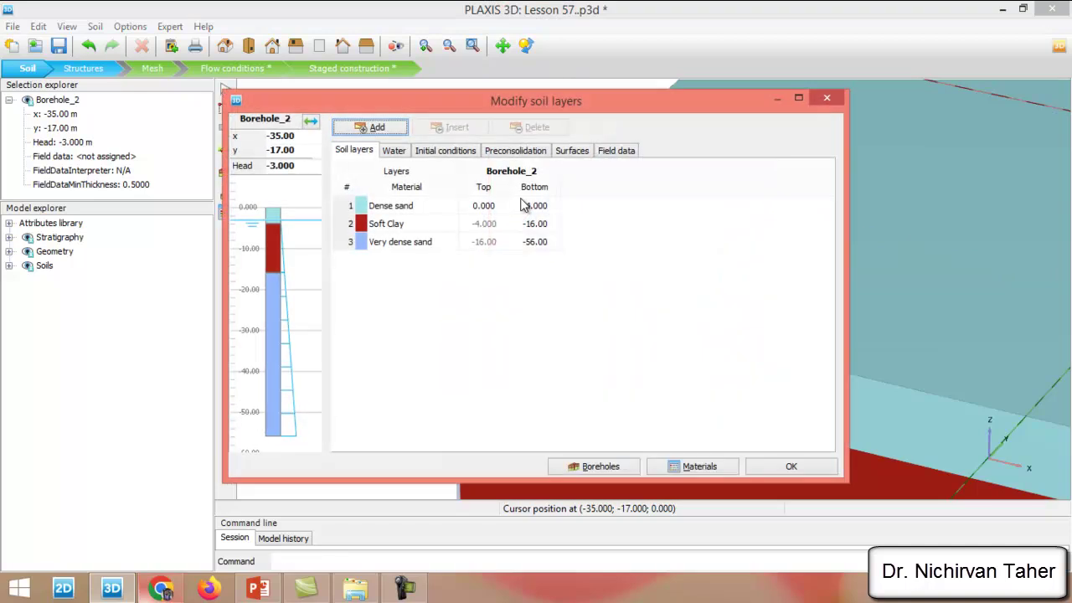
left_click(826, 101)
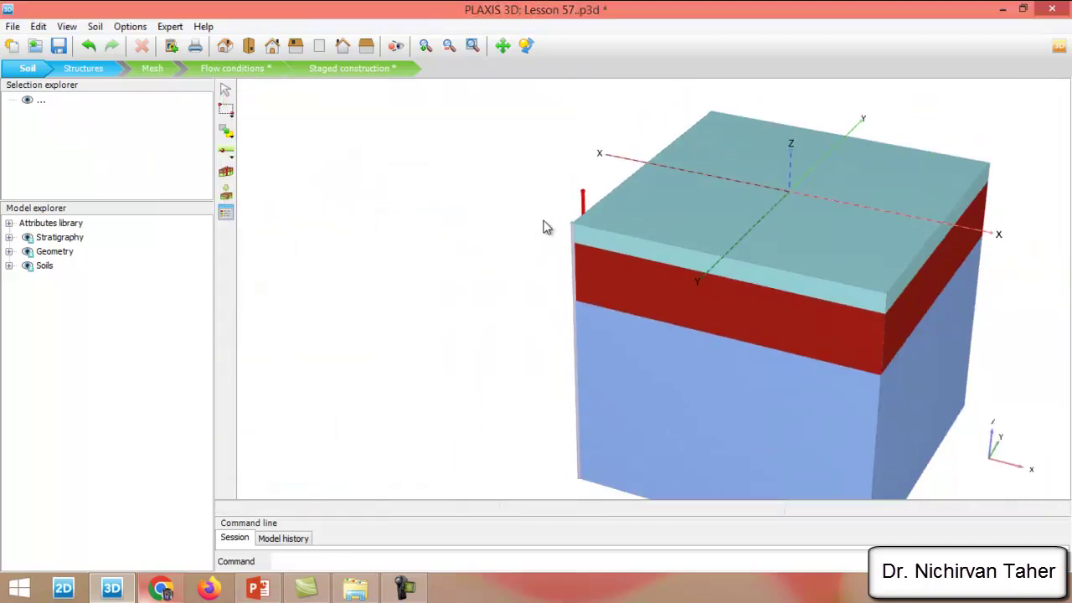
right_click(582, 196)
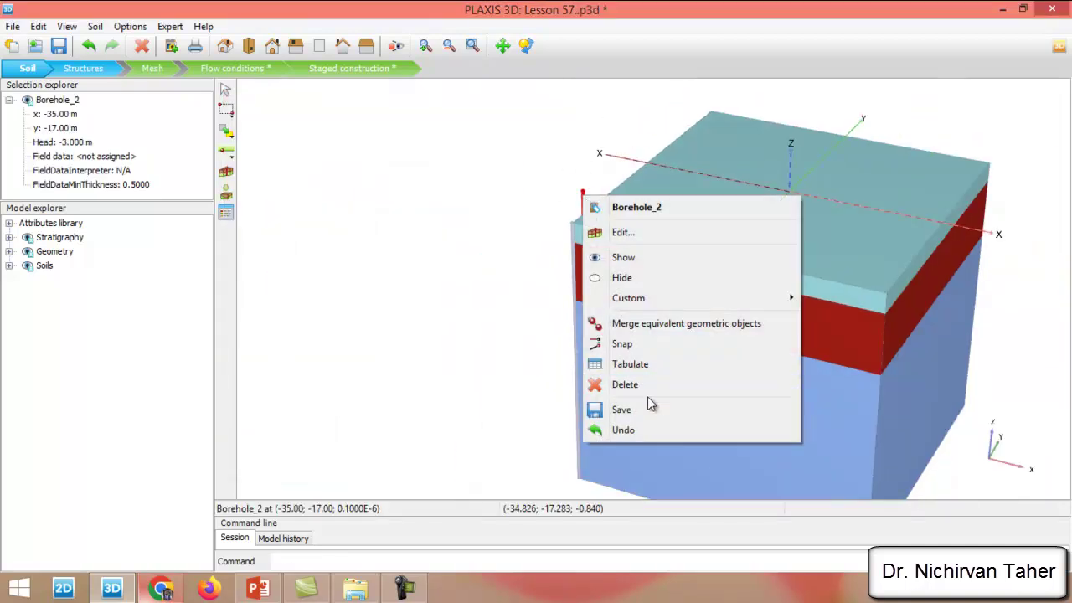
left_click(625, 384)
- In Structures mode, restrict drawing movement to the XY plane at z = 0
left_click(526, 45)
scroll(494, 213, "down", 3)
left_click_drag(494, 213, 573, 259)
scroll(603, 297, "up", 2)
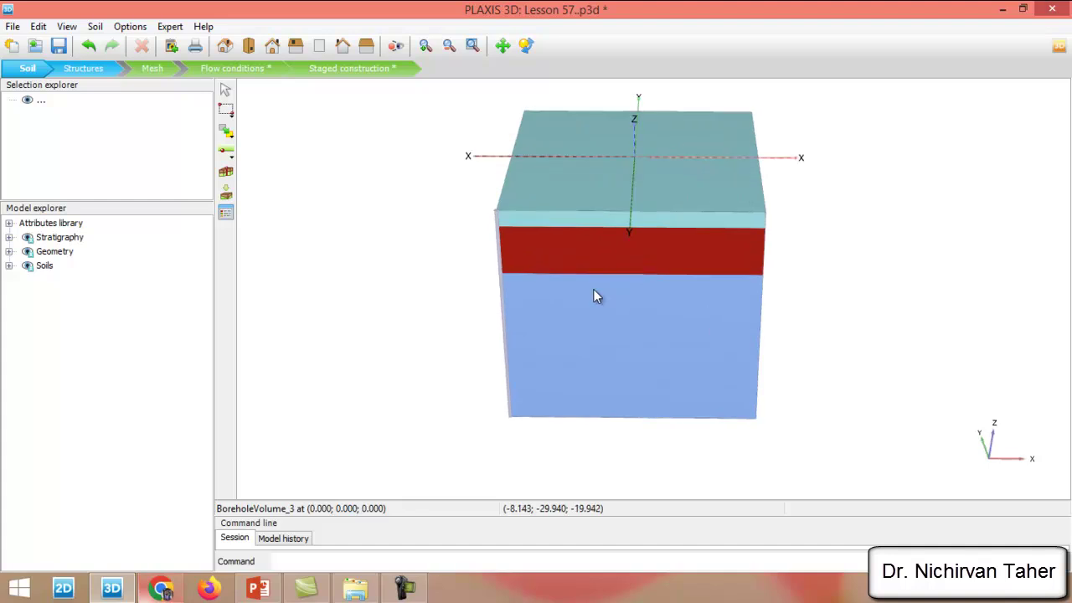
left_click(84, 68)
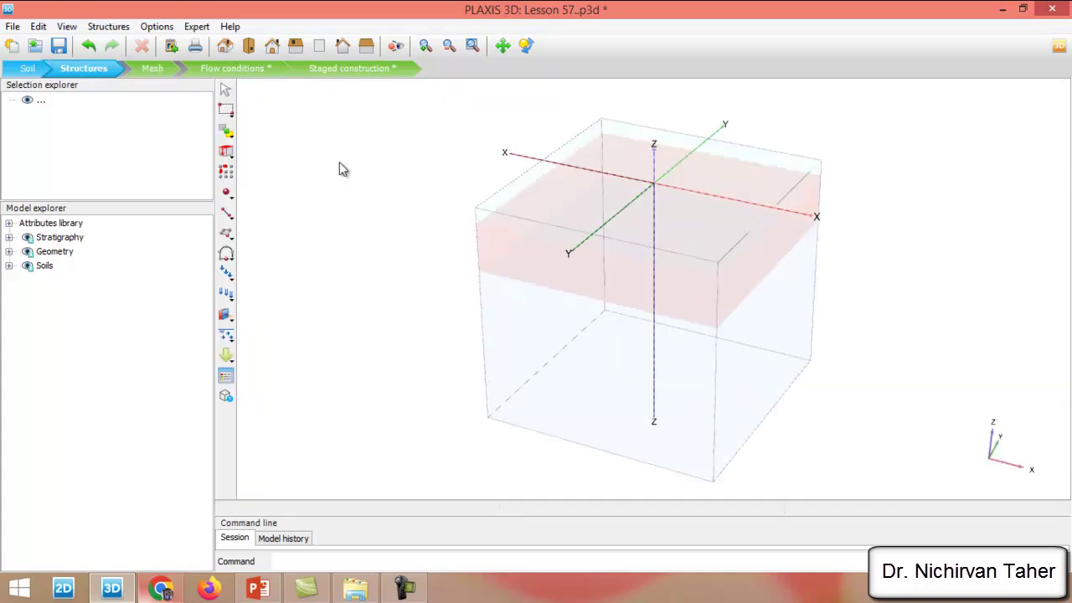
left_click(249, 45)
left_click_drag(973, 189, 939, 191)
type("0")
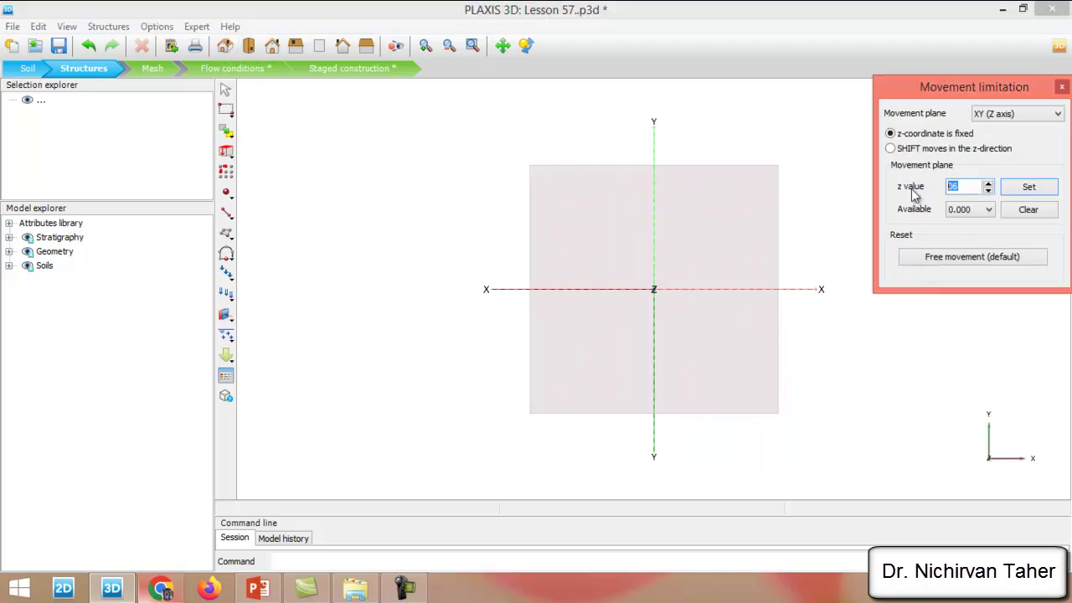
left_click(1030, 186)
scroll(714, 276, "up", 3)
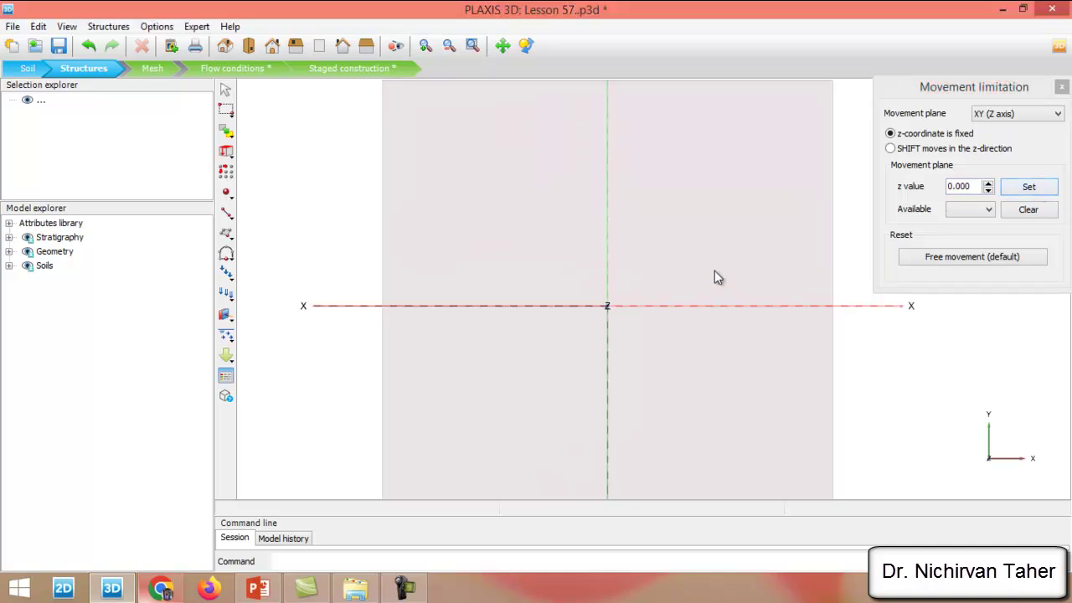
- Draw a four-point surface around the origin with corners at about (-4, 4), (9, 5), (6, -7) and (-8, -6)
left_click(226, 233)
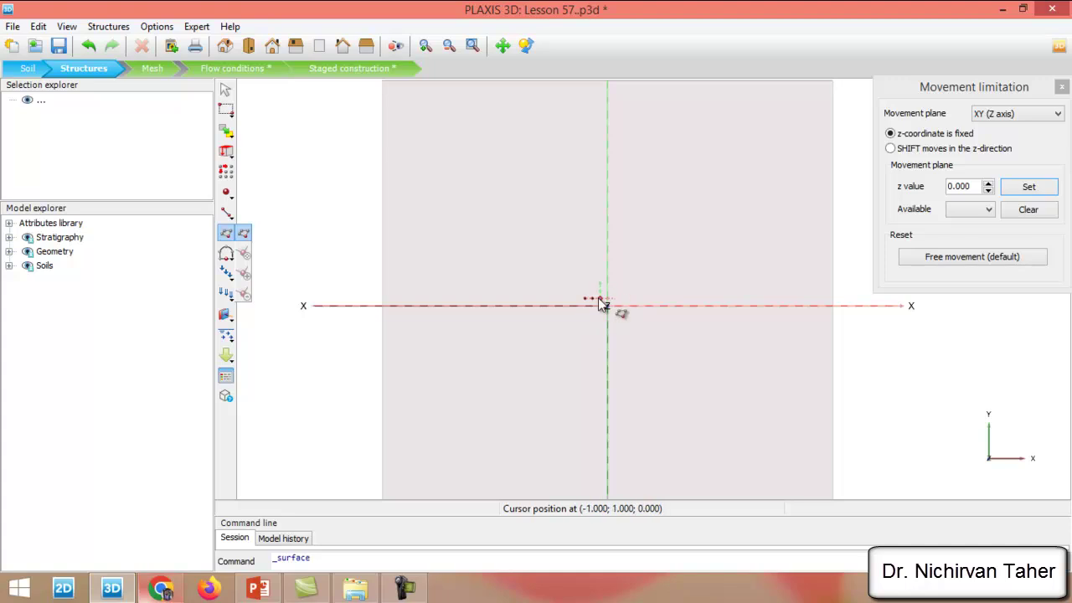
left_click(577, 275)
left_click(675, 268)
left_click(652, 358)
left_click(547, 350)
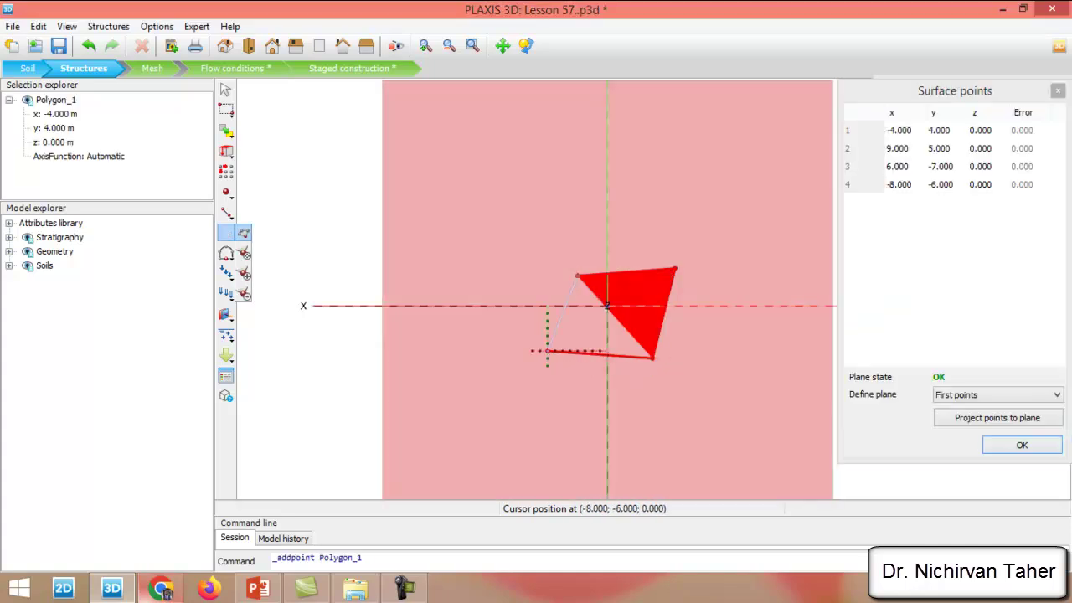
- Consult the lesson slides in PowerPoint, and in PLAXIS 3D set surface points 1 and 2 to (-10, 10) and (10, 10)
left_click(260, 589)
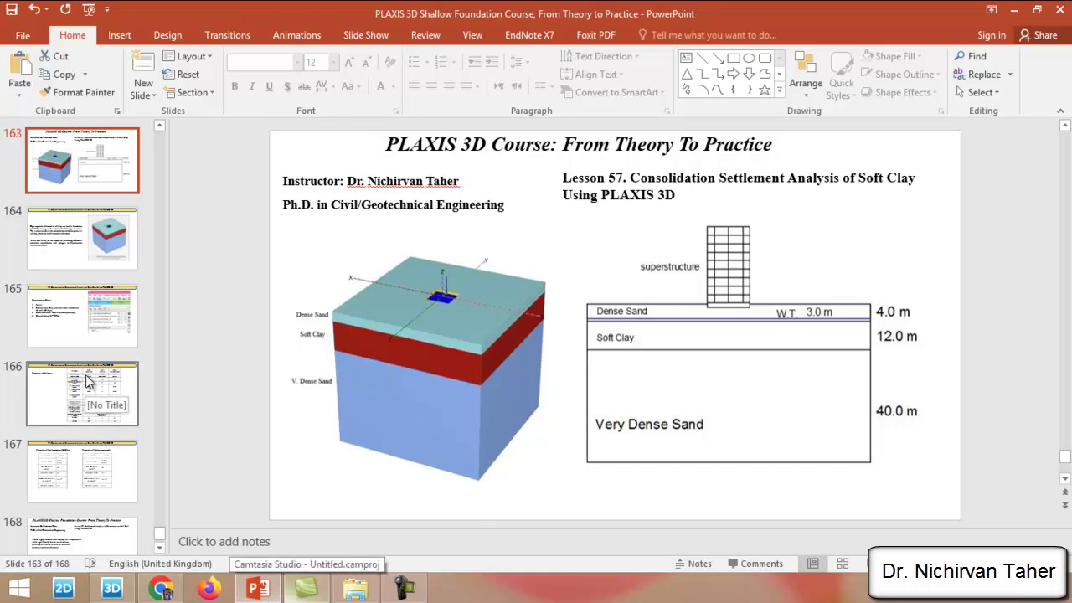
left_click(98, 460)
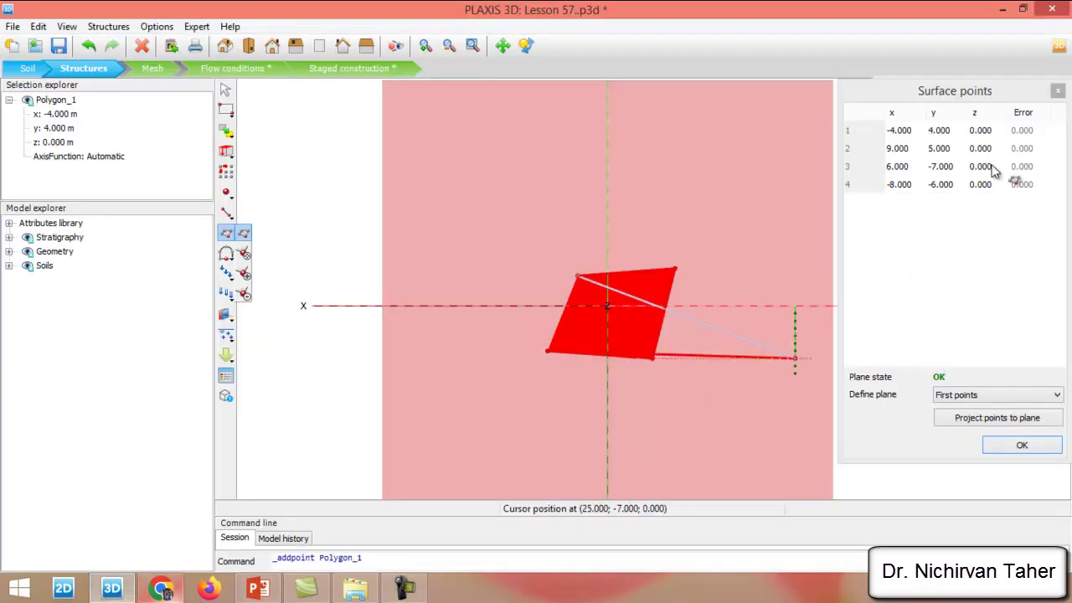
left_click(914, 133)
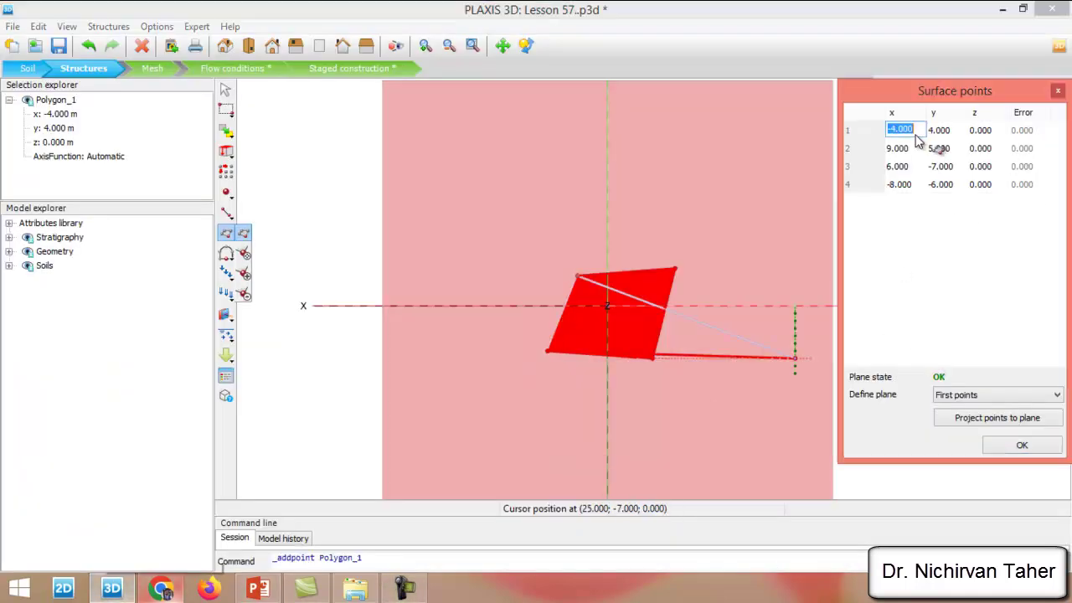
type("-10")
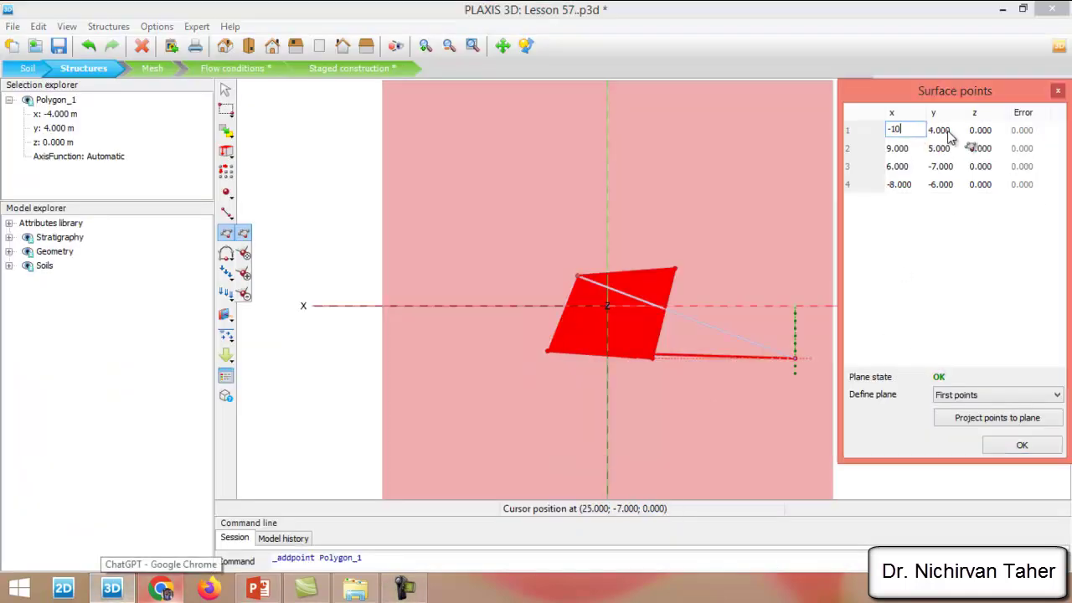
left_click(947, 132)
type("10")
left_click(900, 149)
type("10")
left_click(953, 149)
type("10")
- Set surface points 3 and 4 to (10, -10) and (-10, -10), and accept the surface
left_click(901, 166)
type("10")
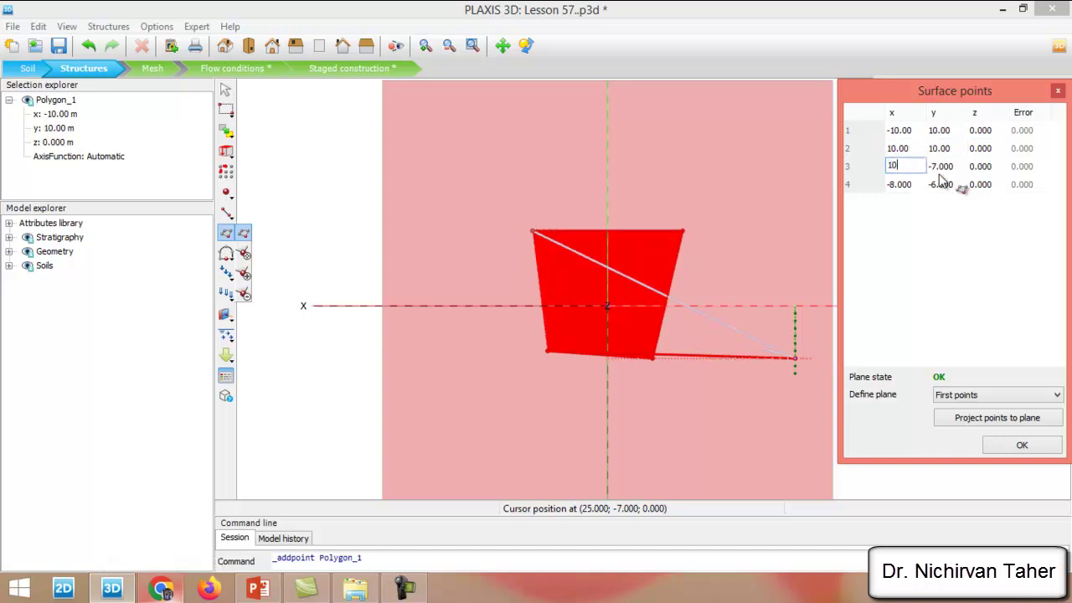
left_click(951, 167)
type("-10")
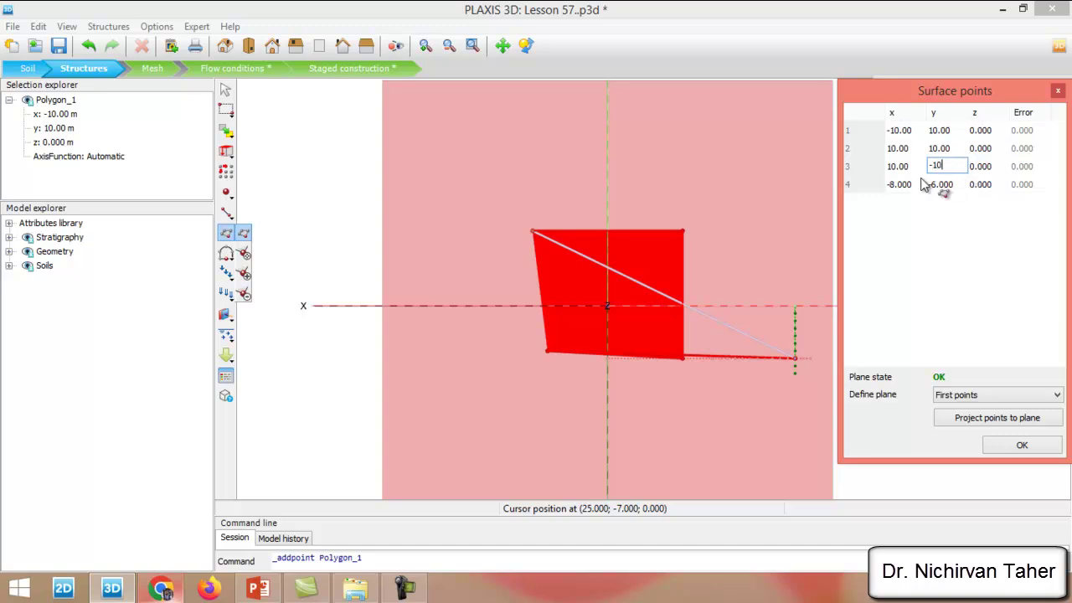
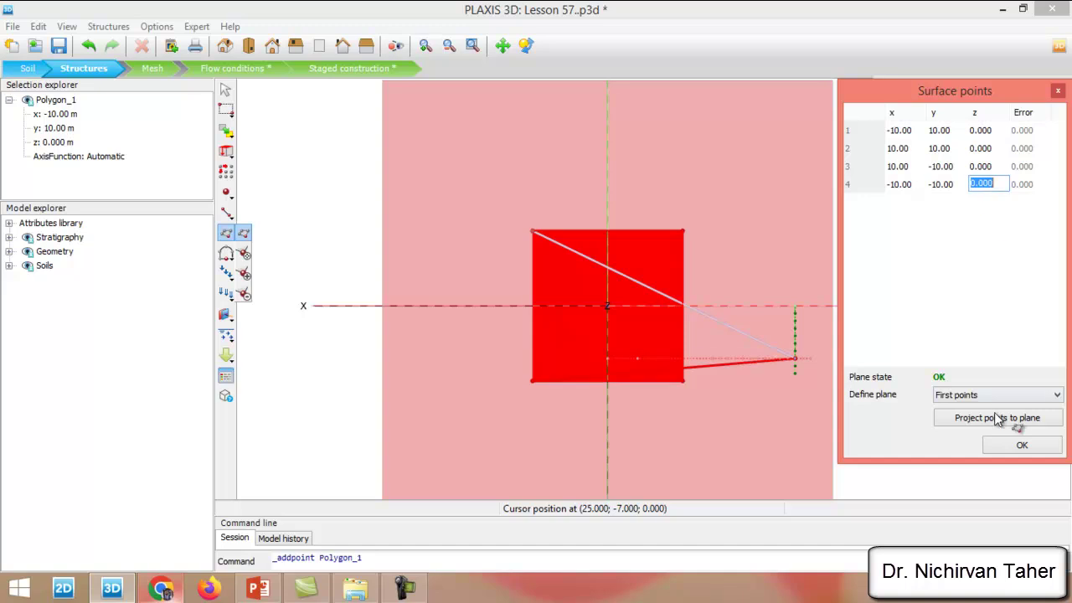
left_click(1021, 445)
left_click(1060, 86)
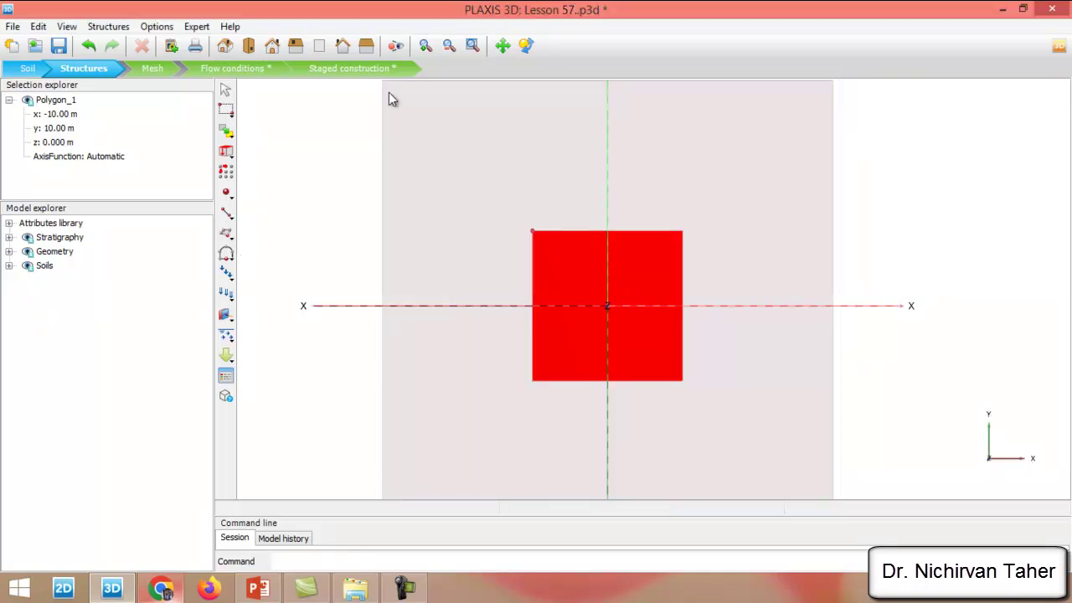
- Open the square surface's points for editing in the perspective view and set point 1 to (-5, 5)
left_click(224, 45)
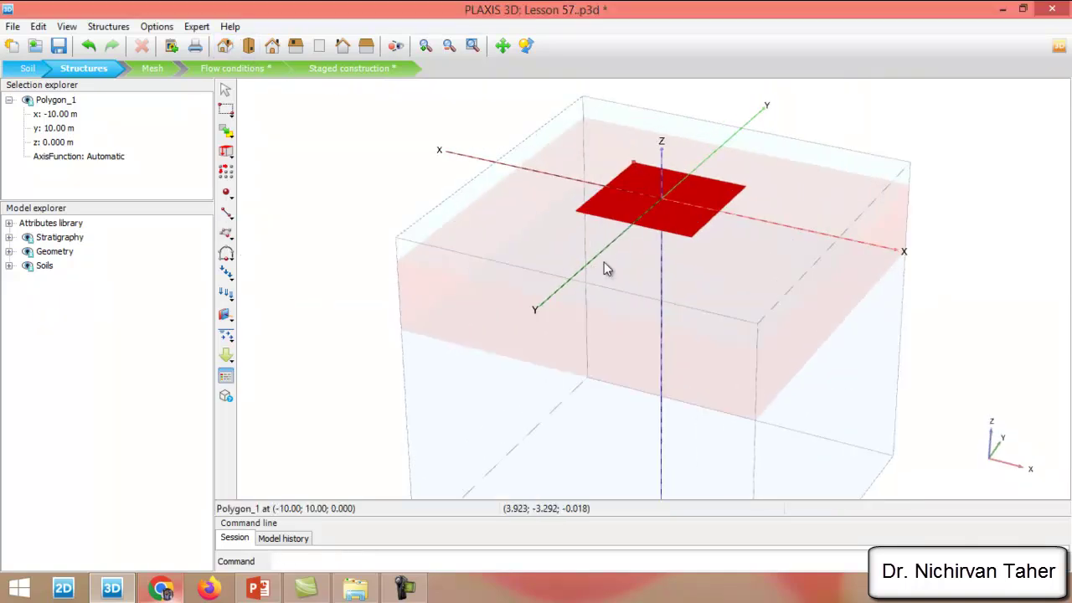
left_click(526, 46)
left_click_drag(522, 353, 424, 407)
scroll(634, 276, "up", 5)
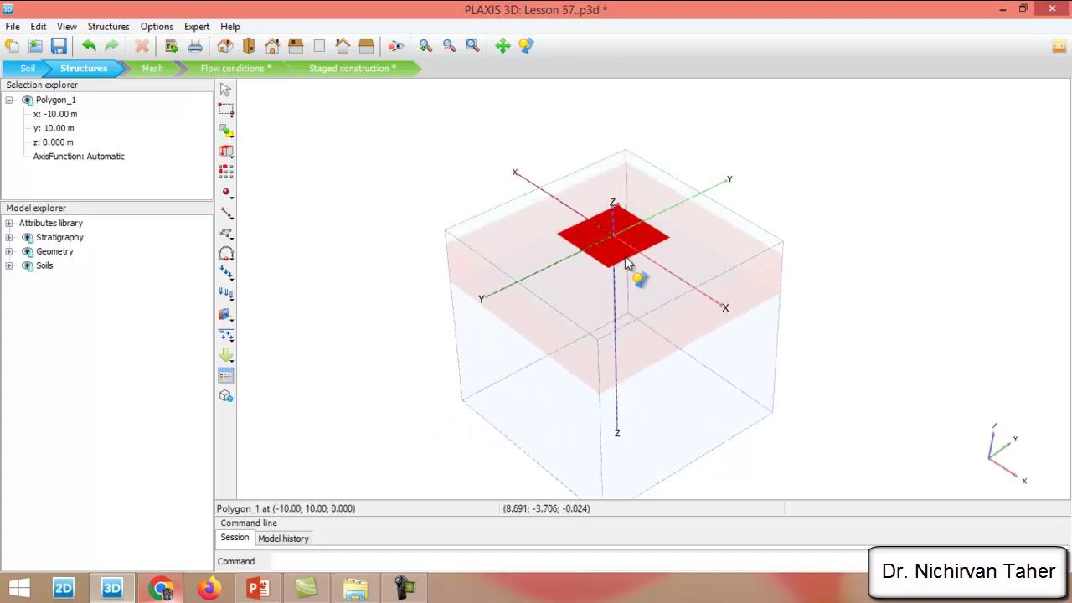
double_click(565, 233)
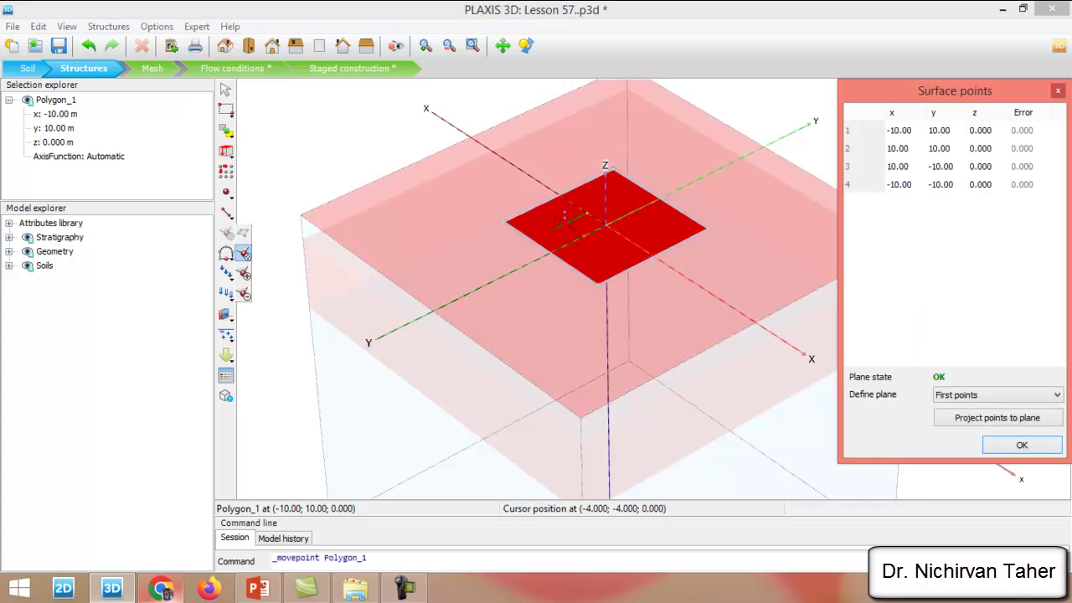
double_click(900, 133)
type("-5")
double_click(939, 132)
type("5")
- Set surface point 2 to (5, 5) and surface point 3 to (5, -5)
double_click(909, 153)
type("5")
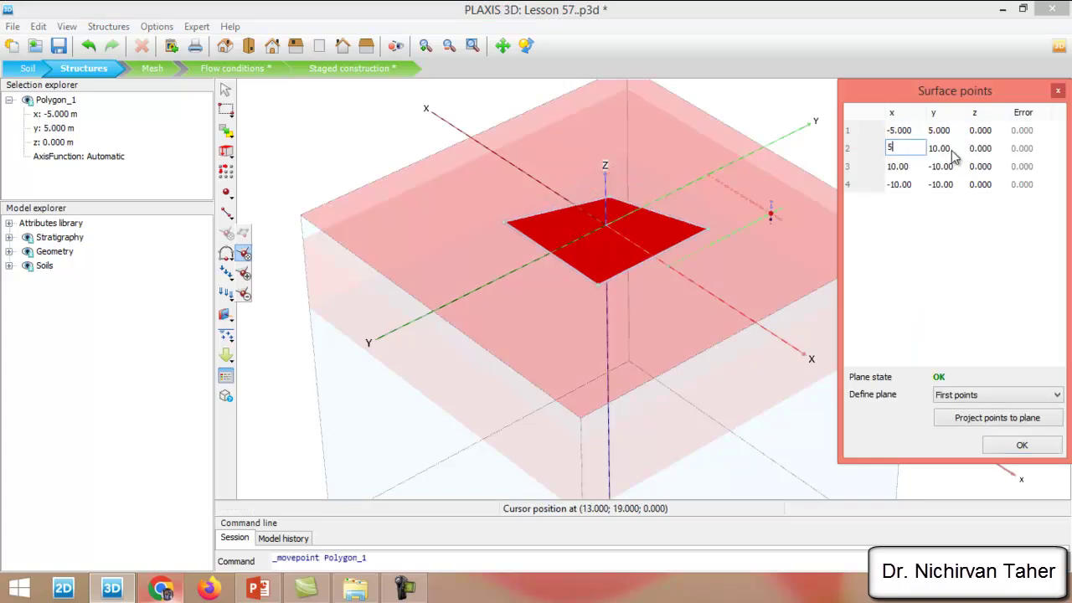
double_click(939, 148)
type("5")
double_click(907, 166)
type("5")
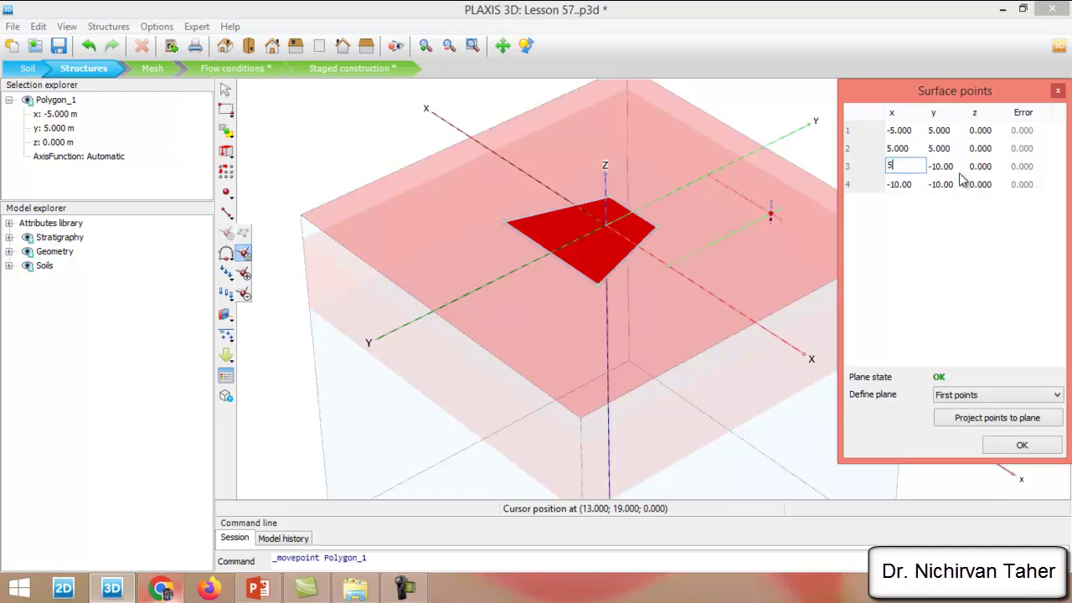
double_click(958, 168)
type("-5")
- Set surface point 4 to (-5, -5) and accept the edited surface points
double_click(904, 184)
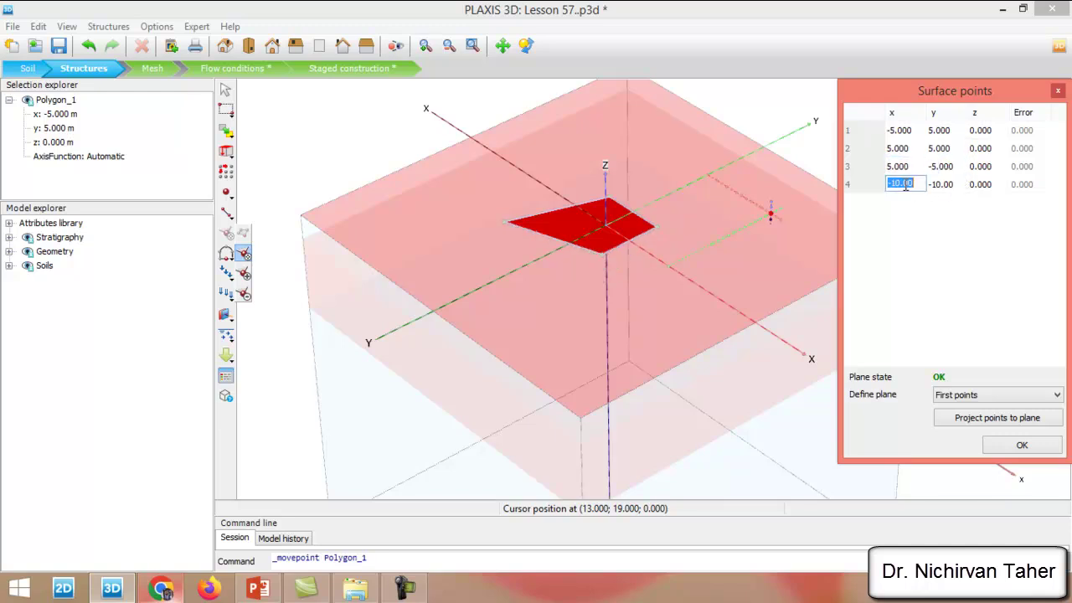
double_click(946, 185)
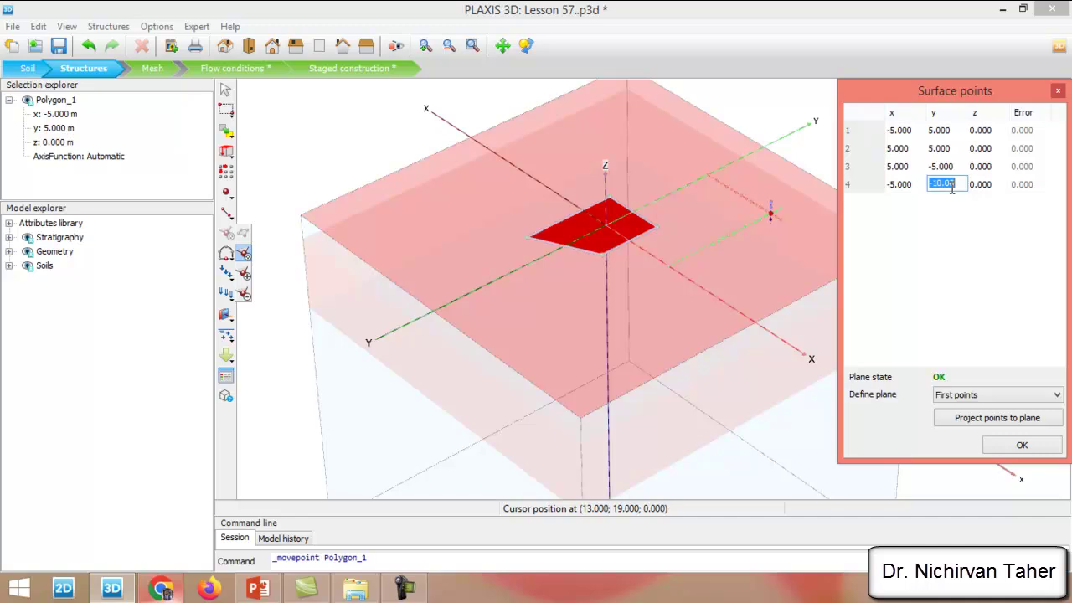
type("-5")
double_click(959, 167)
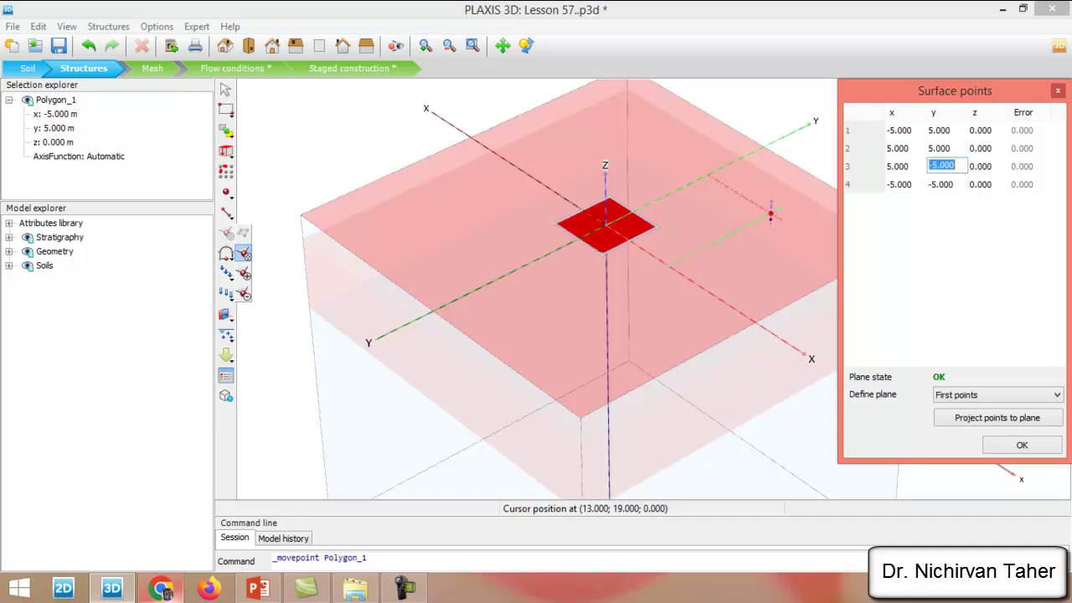
scroll(602, 222, "up", 3)
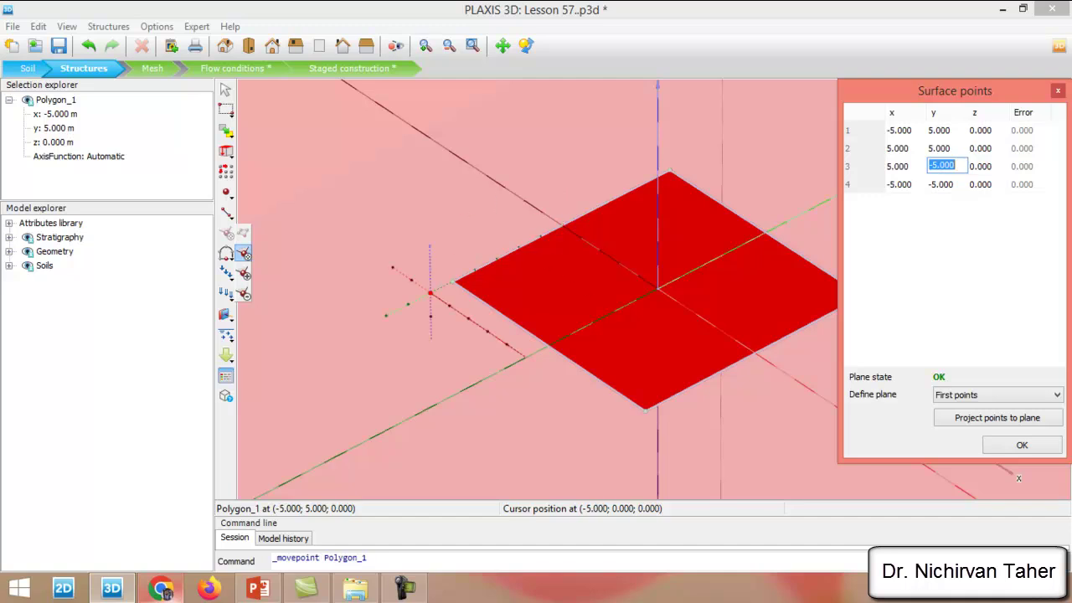
scroll(427, 301, "down", 2)
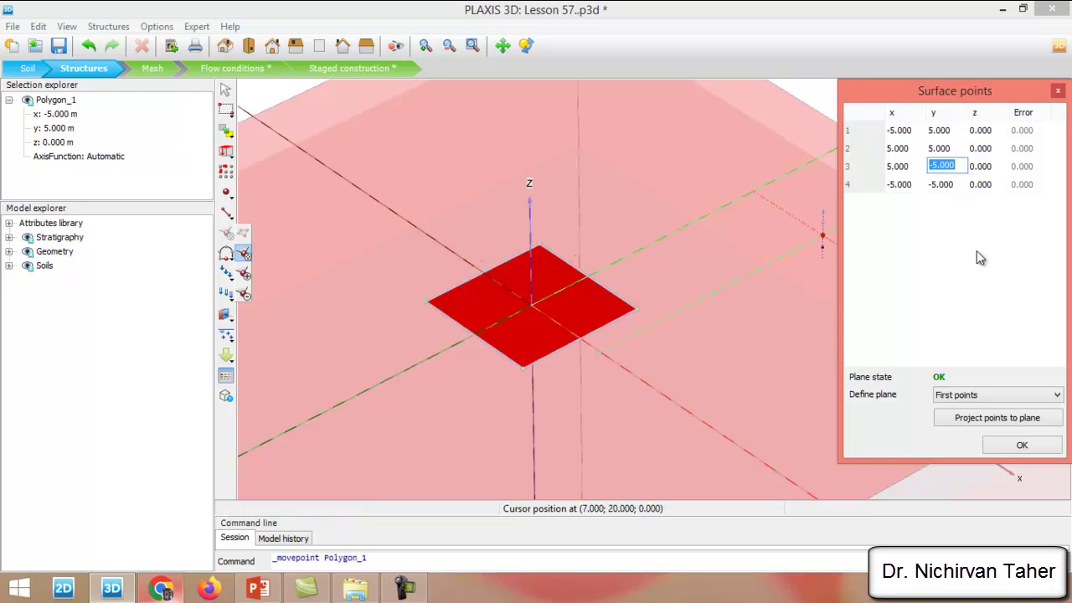
left_click(1020, 446)
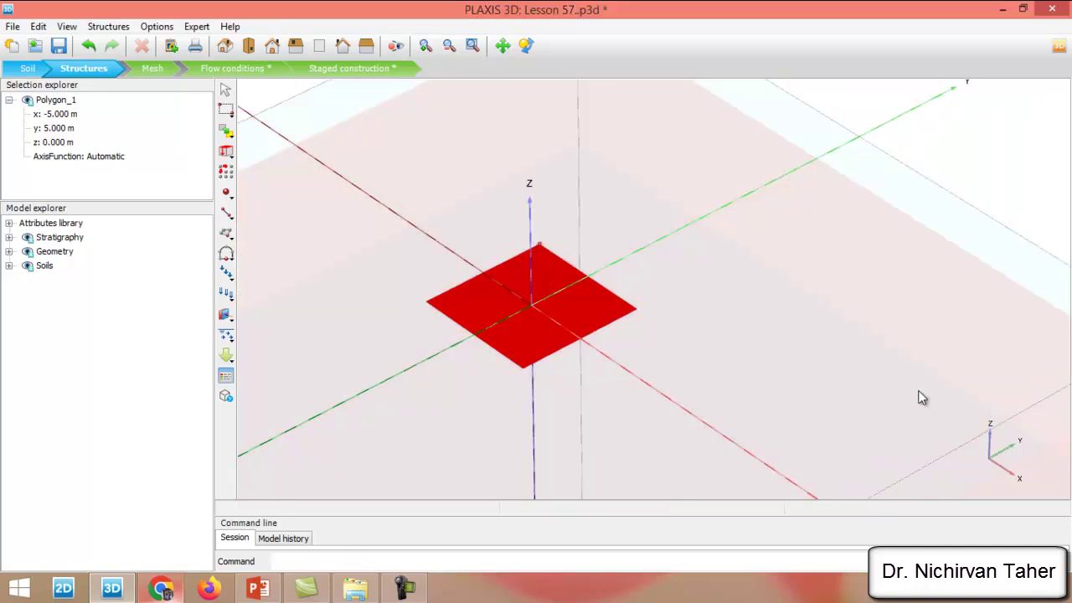
- Extrude the square surface 1 m downward with extrusion vector (0, 0, -1), and clear the selection
left_click(526, 45)
left_click_drag(713, 364, 646, 382)
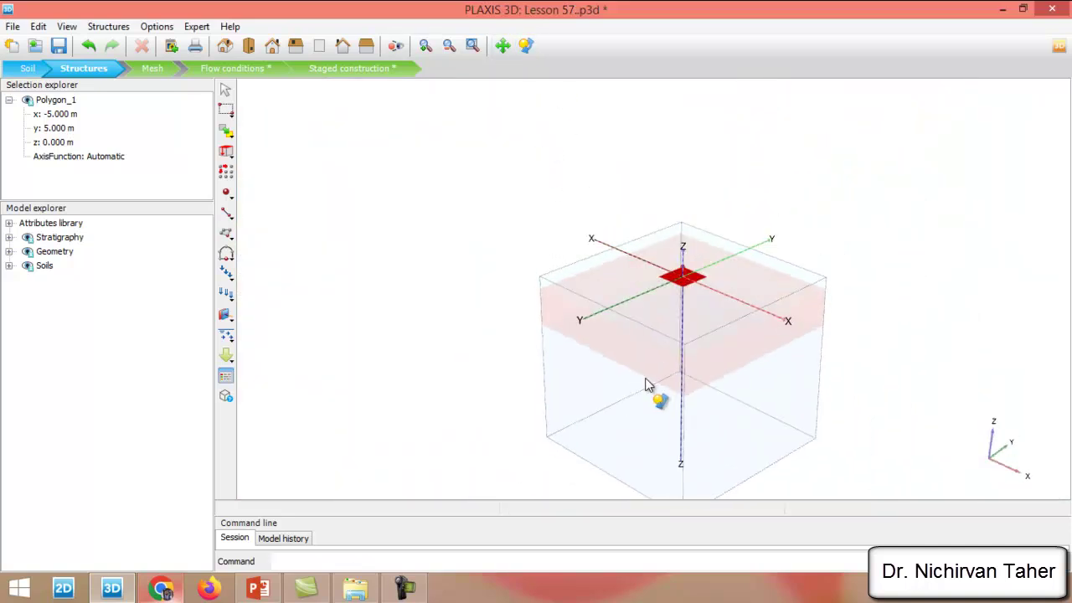
scroll(689, 268, "up", 5)
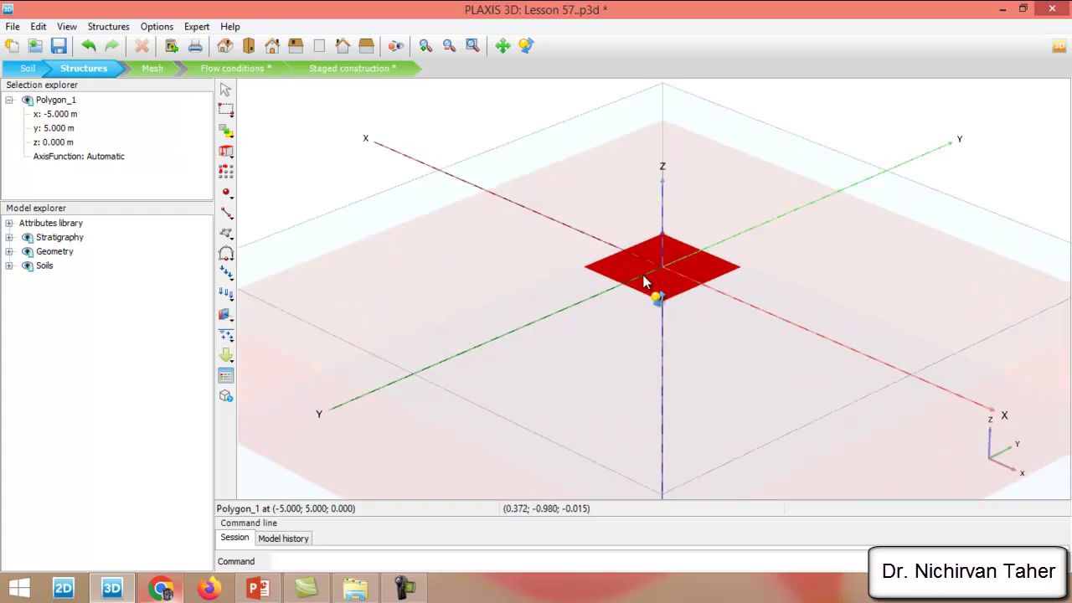
scroll(642, 268, "up", 2)
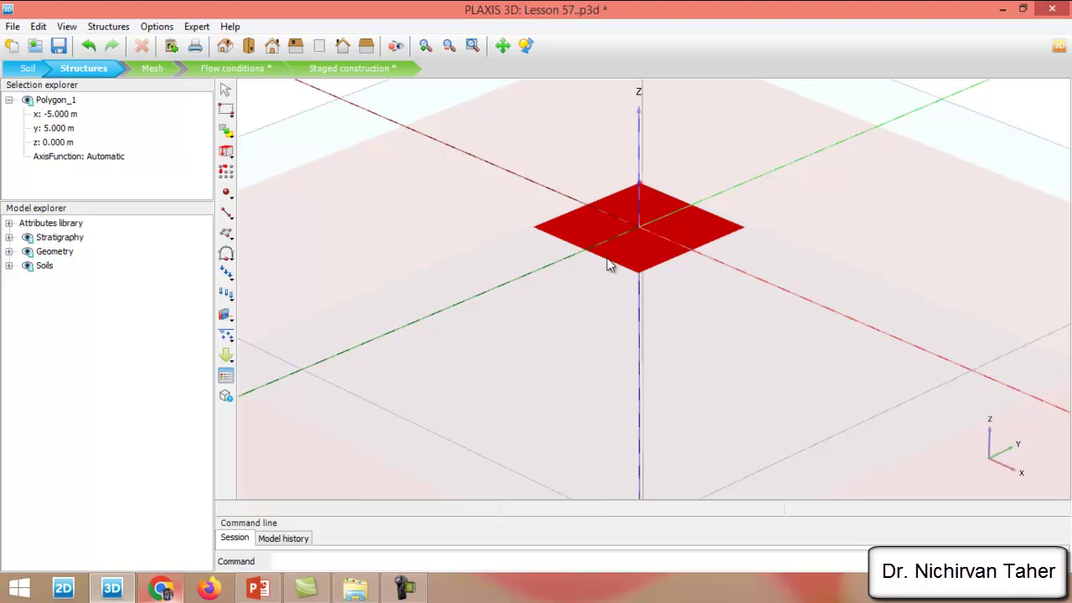
scroll(569, 226, "up", 2)
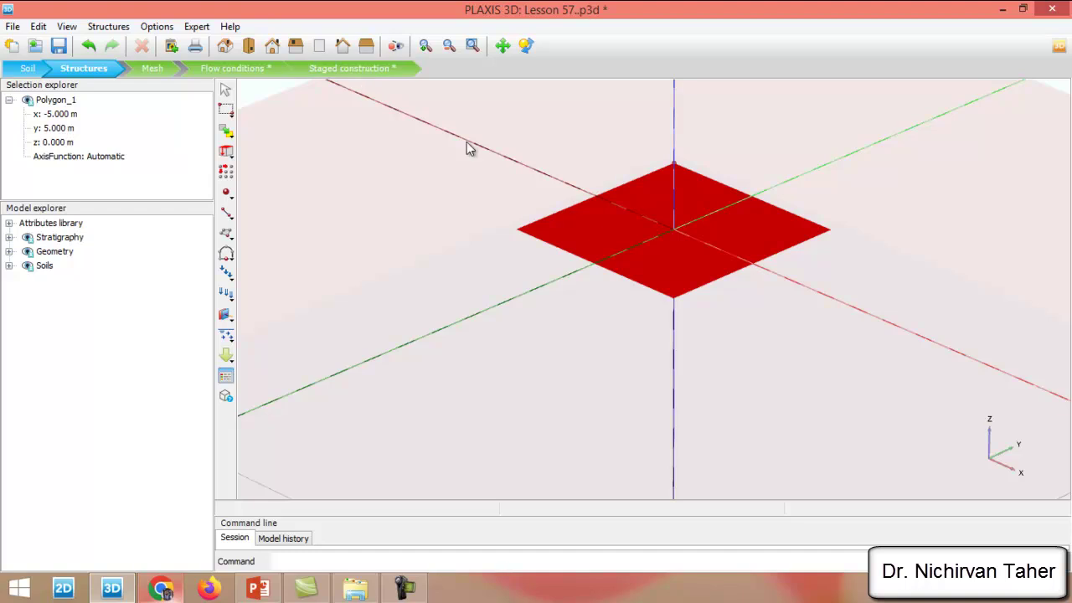
key("Escape")
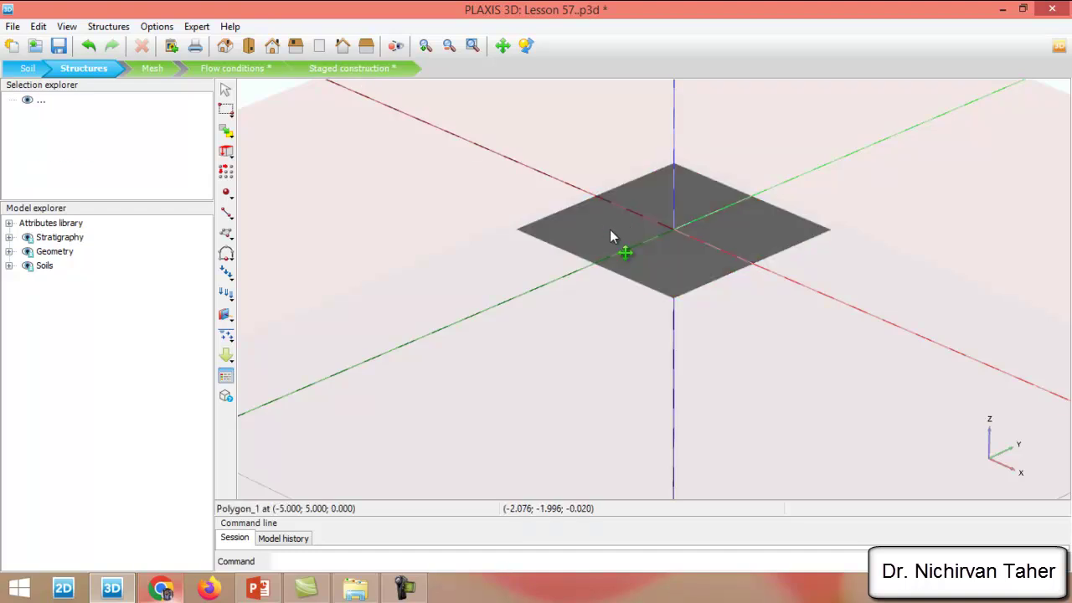
left_click(610, 229)
left_click(227, 151)
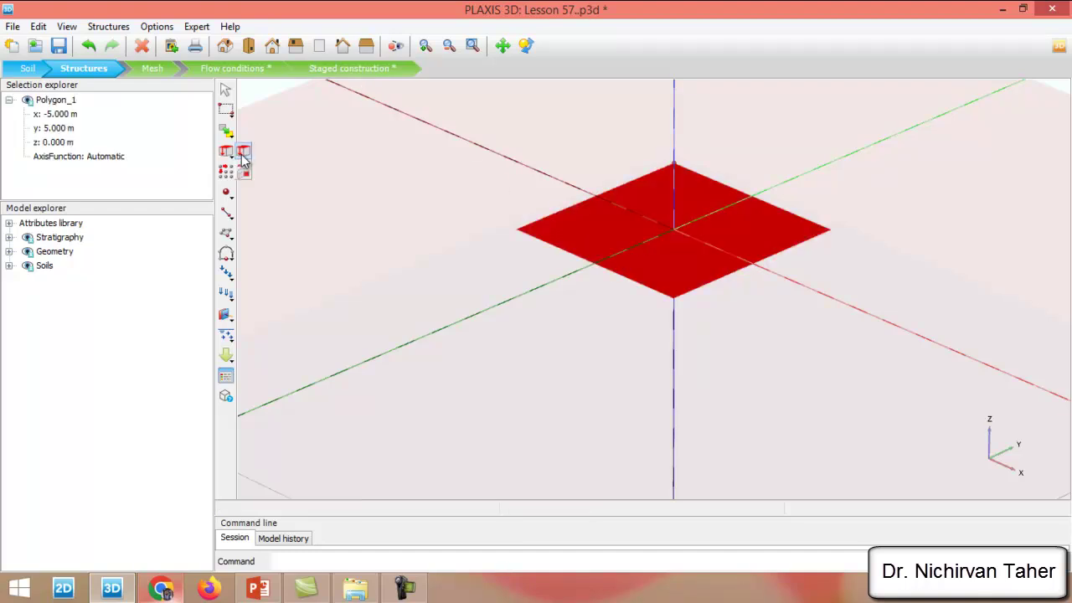
left_click(242, 152)
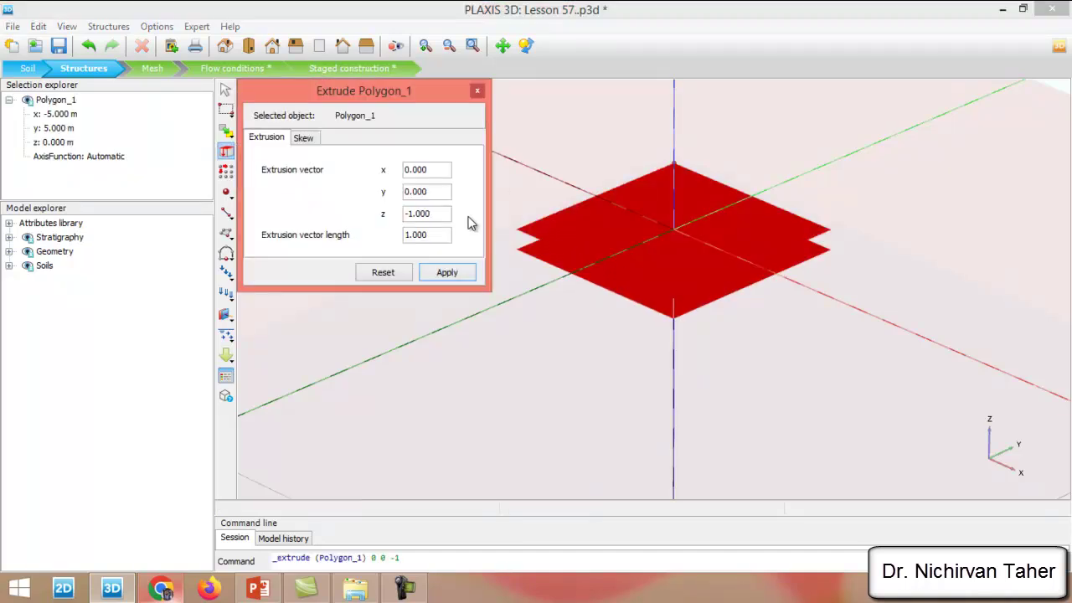
left_click(446, 272)
key("Escape")
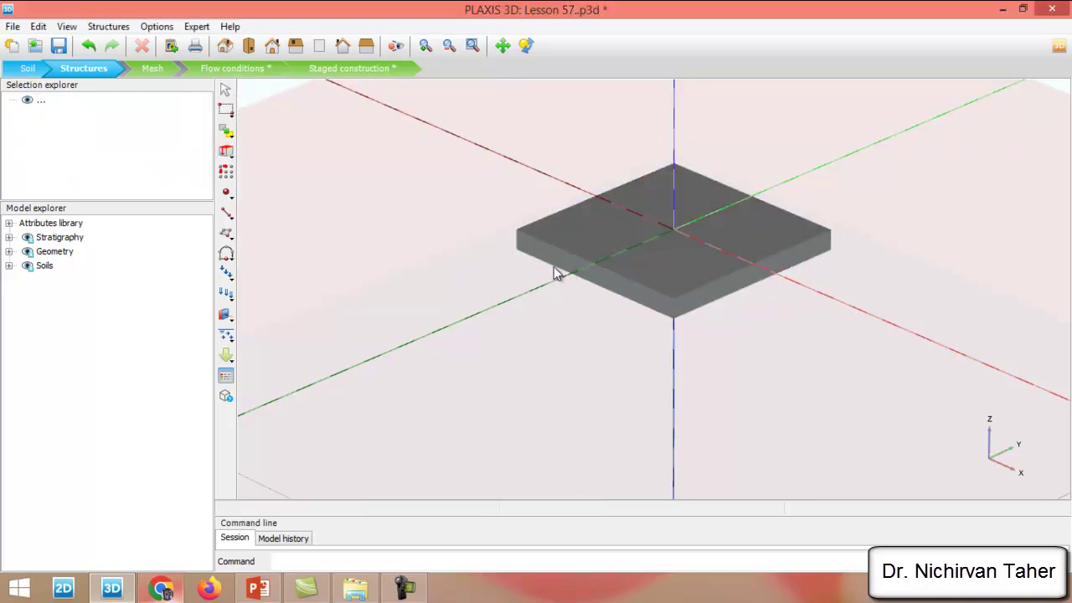
- Select the extruded foundation volume and hide it, leaving the original square surface in view
left_click(555, 274)
left_click(526, 45)
mouse_move(668, 390)
left_mouse_down()
mouse_move(645, 303)
mouse_move(664, 374)
left_mouse_up()
key("Escape")
left_click(617, 270)
right_click(616, 270)
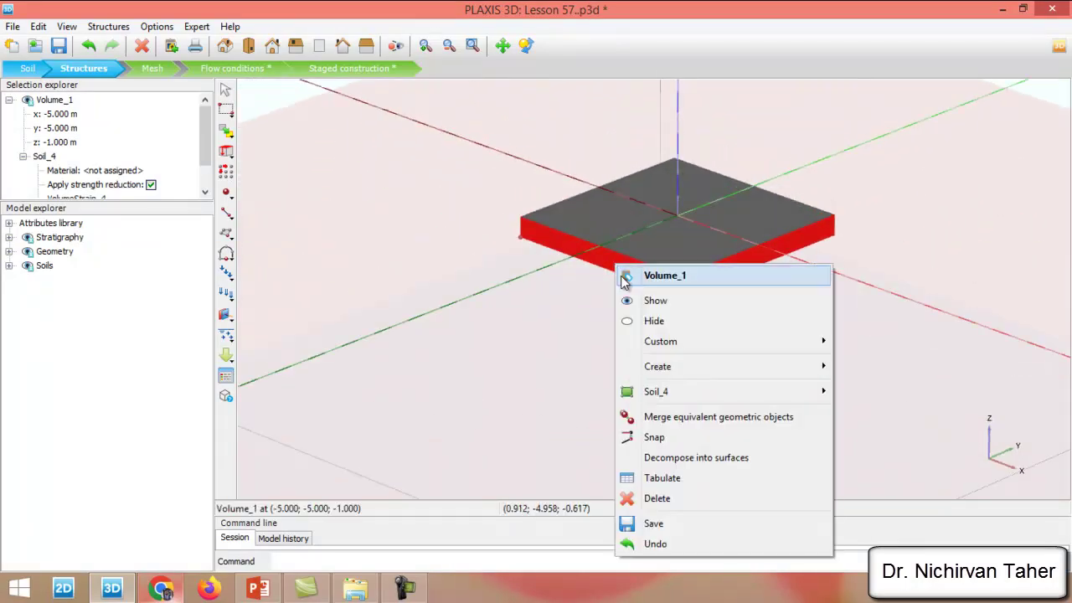
left_click(626, 322)
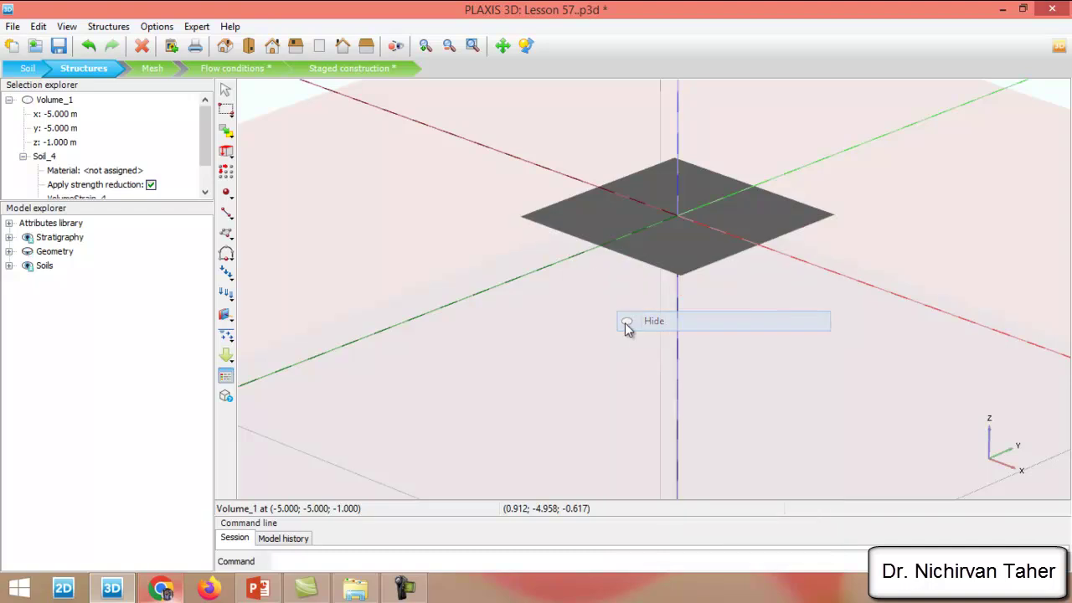
- Set the z coordinate of the original square surface to -1 m
left_click(584, 220)
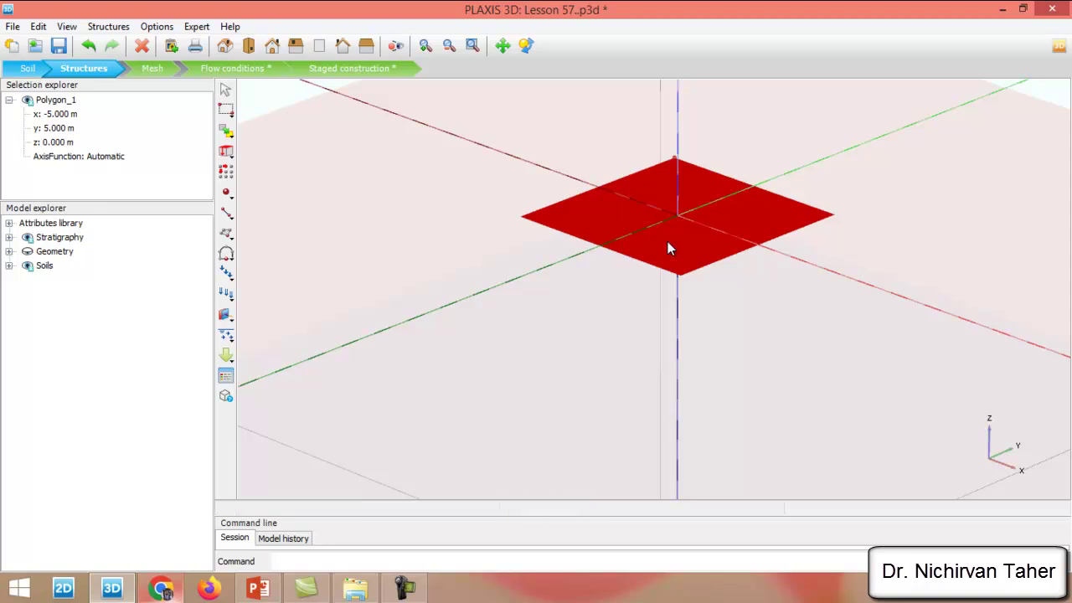
left_click(75, 142)
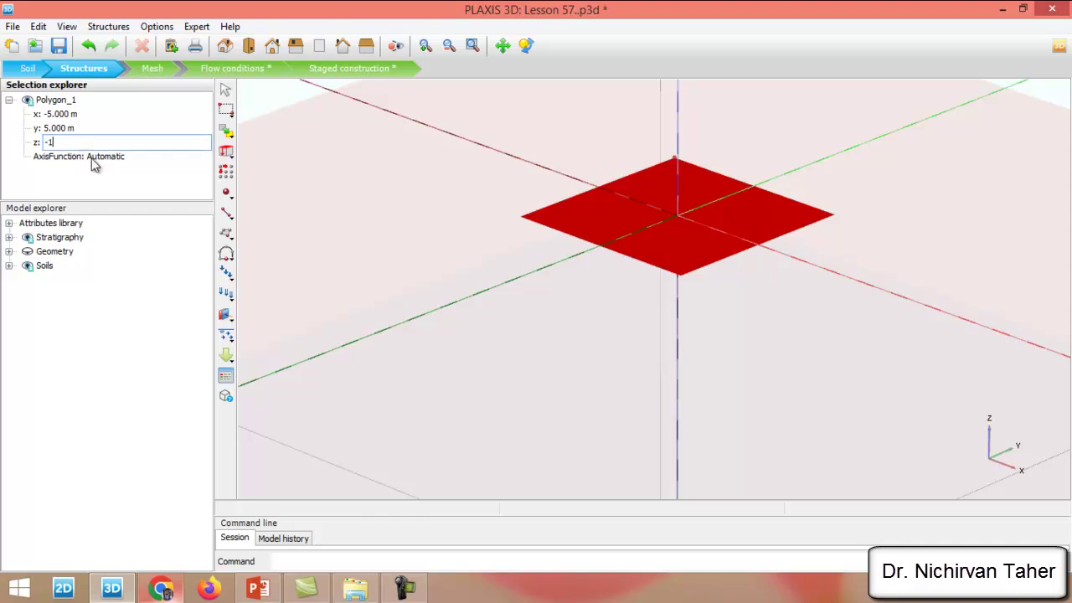
type("-1")
key("Return")
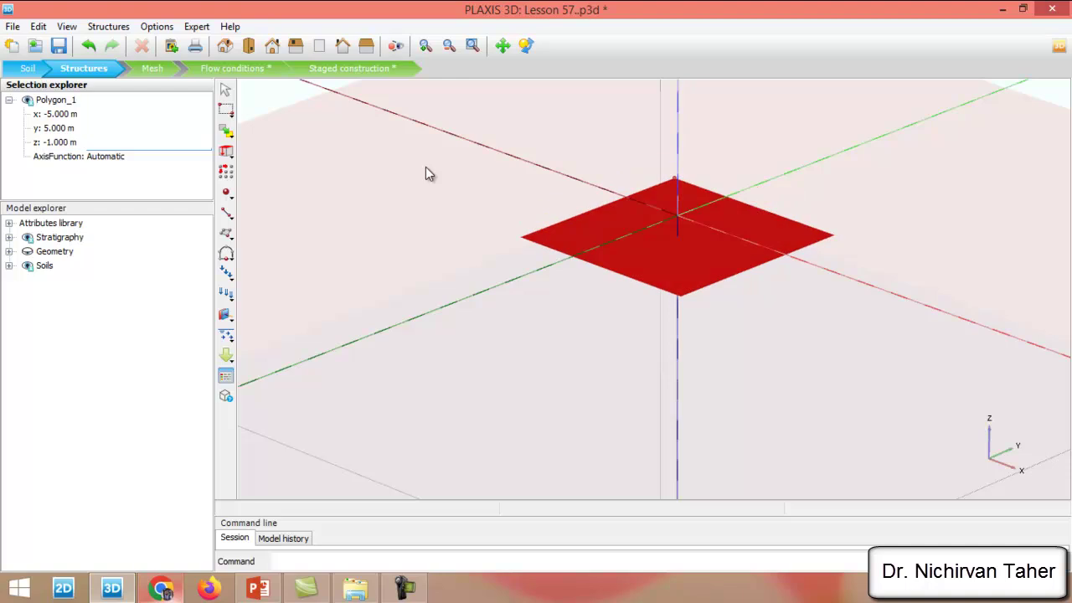
- Decompose the square surface at z = -1 m into its outlines
left_click(652, 256)
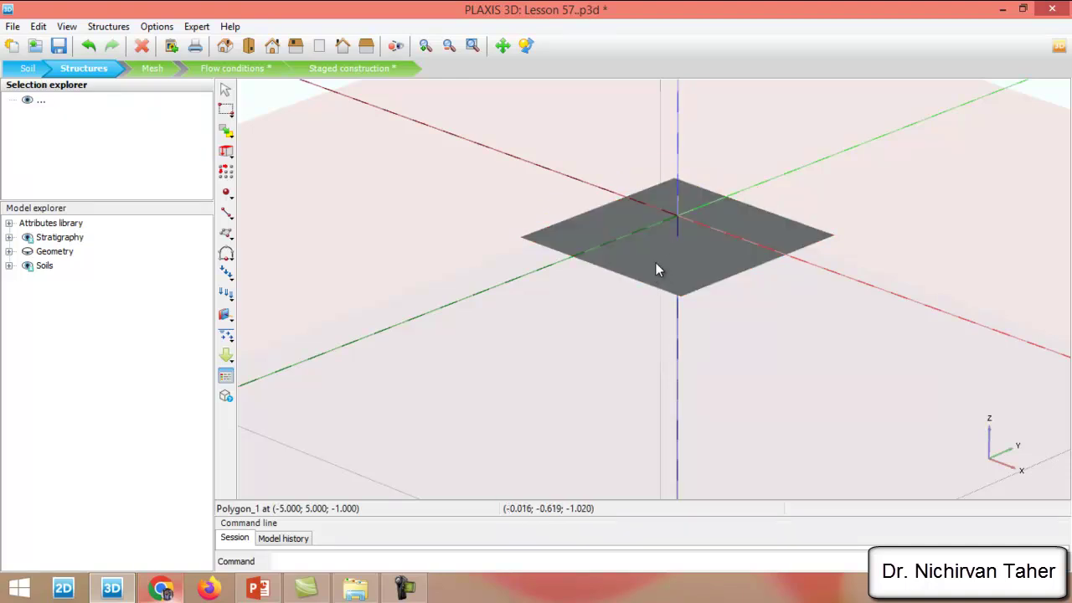
left_click(654, 249)
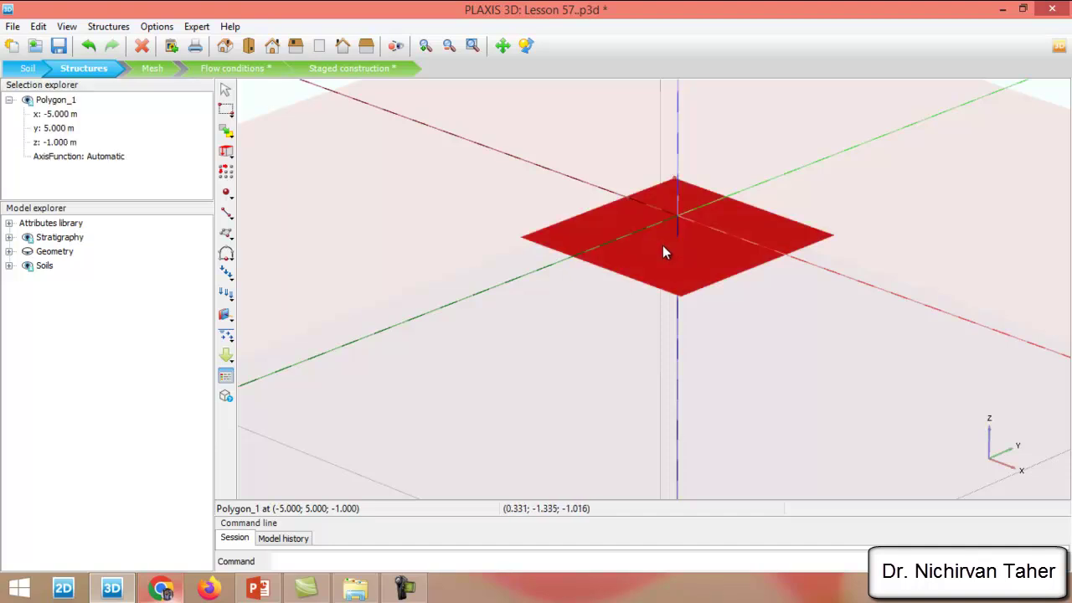
right_click(662, 246)
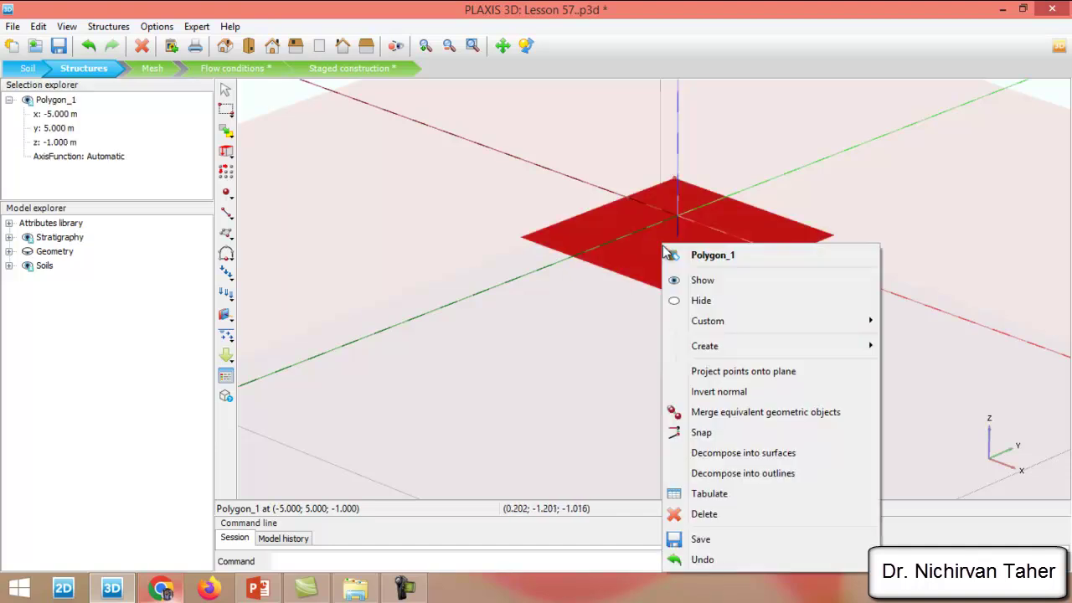
left_click(784, 474)
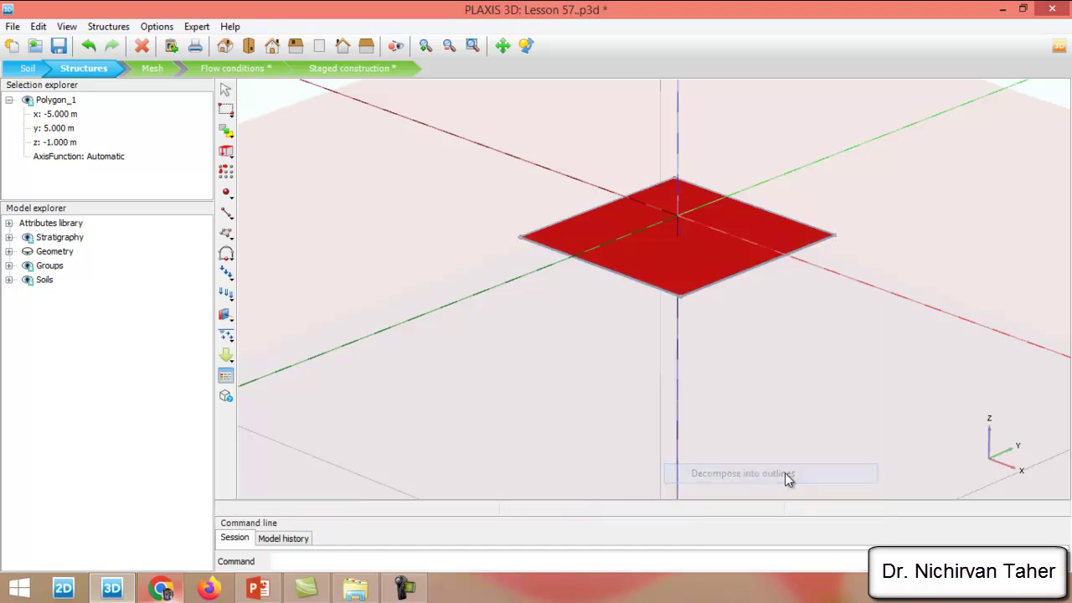
- Extrude the four outline lines of the square 1 m upward with extrusion vector (0, 0, 1) to form the side walls
left_click(809, 226)
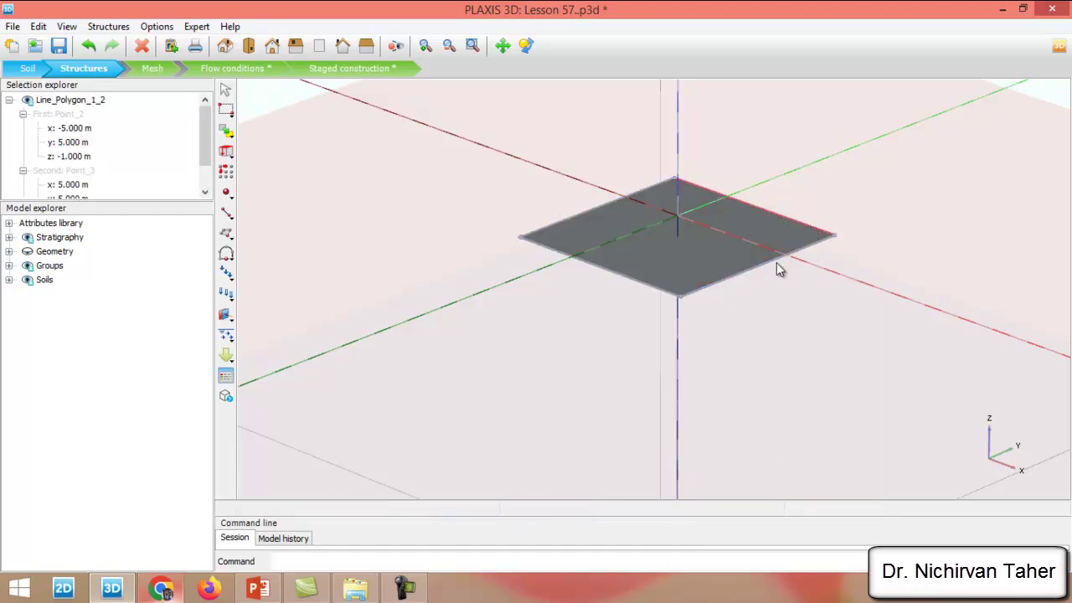
left_click(771, 263, "ctrl")
left_click(612, 273, "ctrl")
left_click(569, 211, "ctrl")
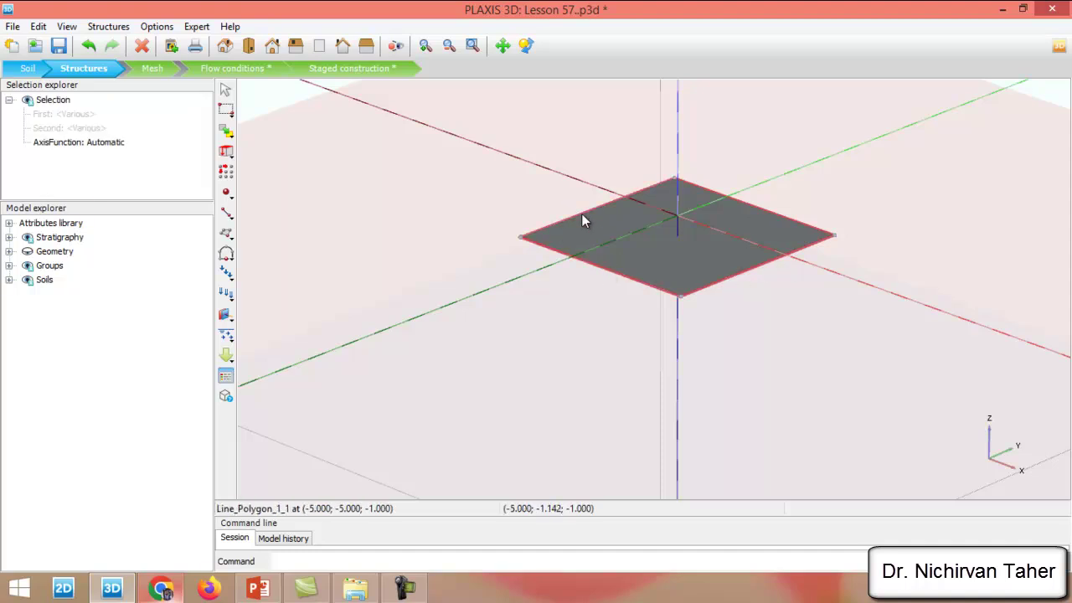
left_click(231, 159)
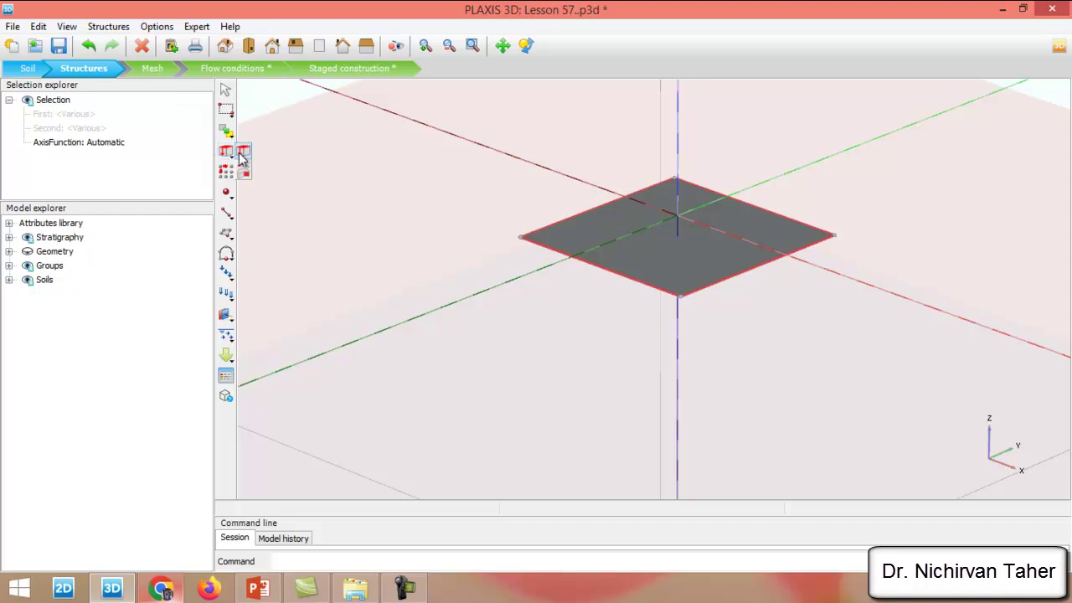
left_click(243, 152)
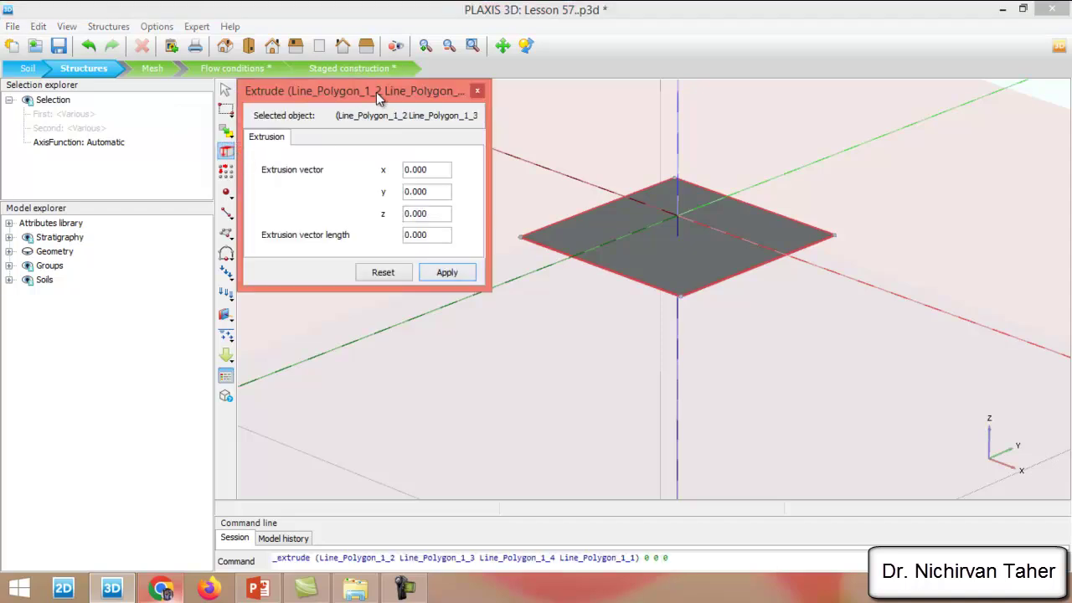
left_click_drag(376, 92, 238, 169)
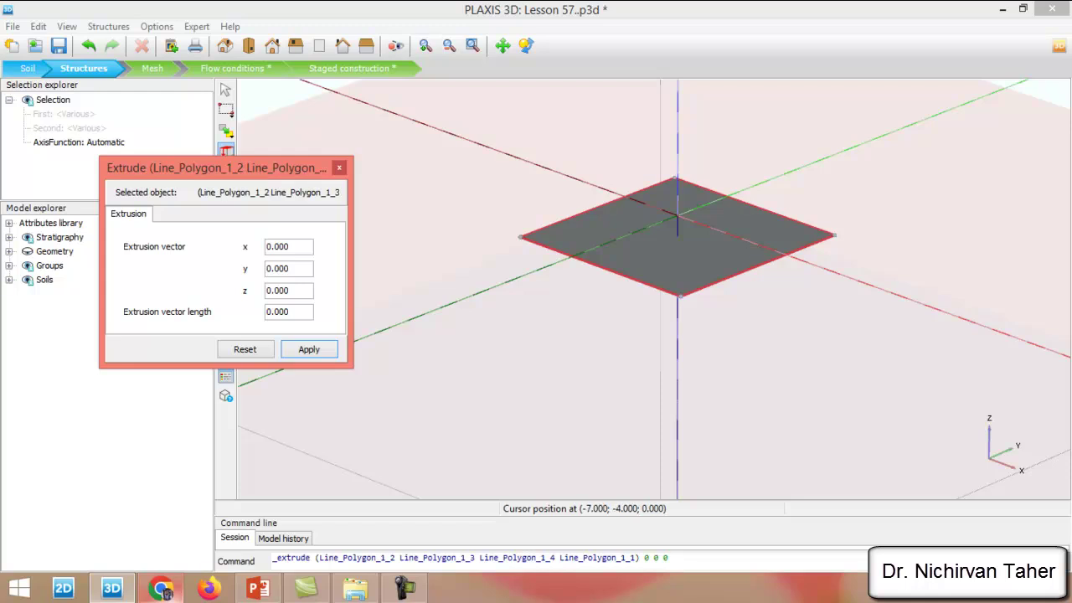
left_click_drag(304, 291, 241, 298)
type("1")
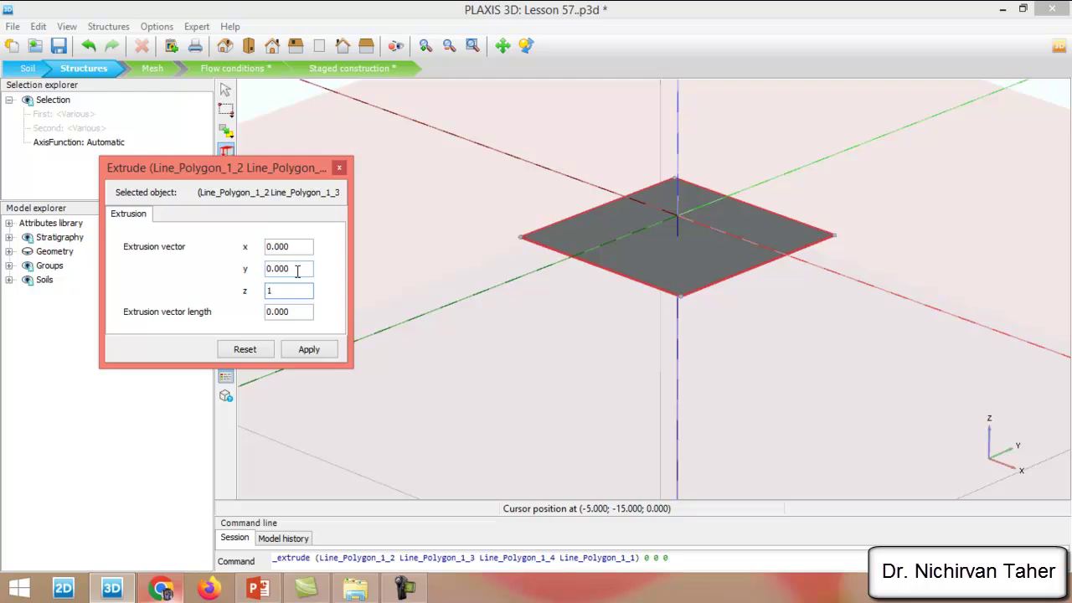
left_click(297, 270)
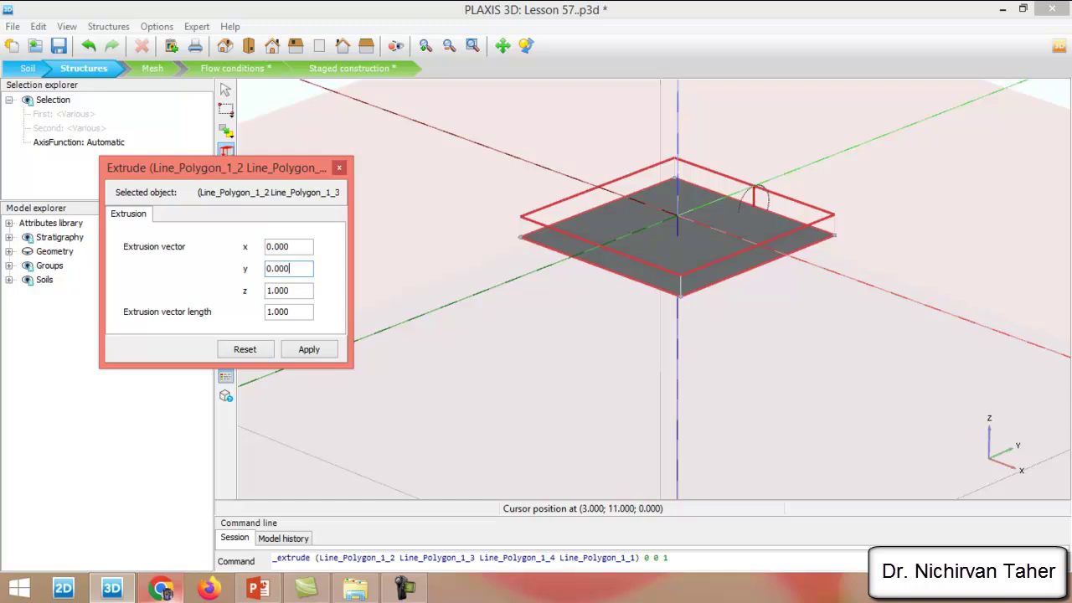
left_click(308, 350)
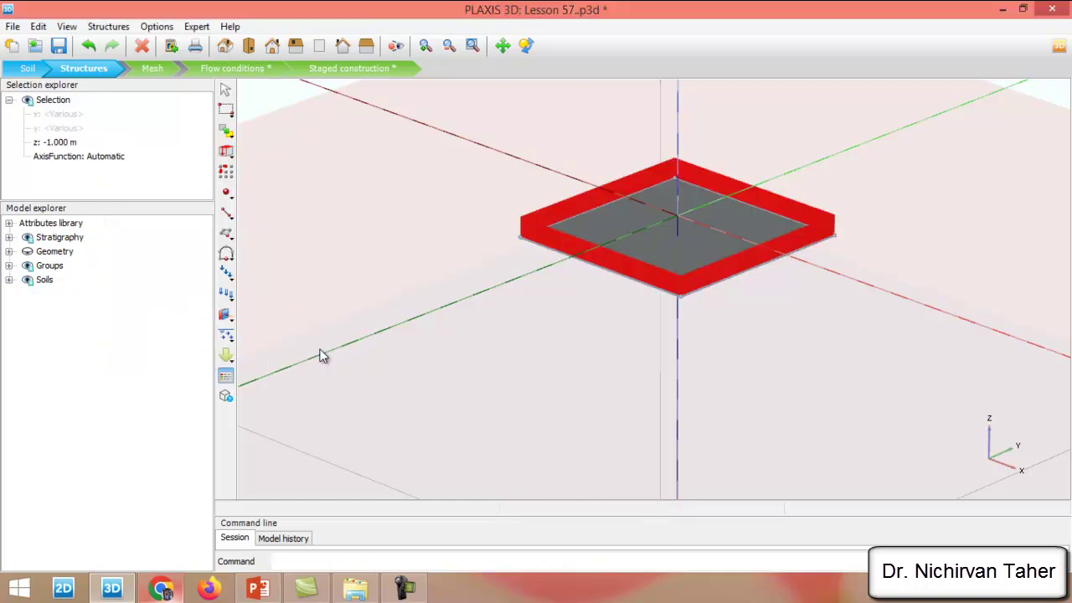
- Delete the leftover outline lines and corner points around the base of the square, keeping the surfaces
left_click(546, 263)
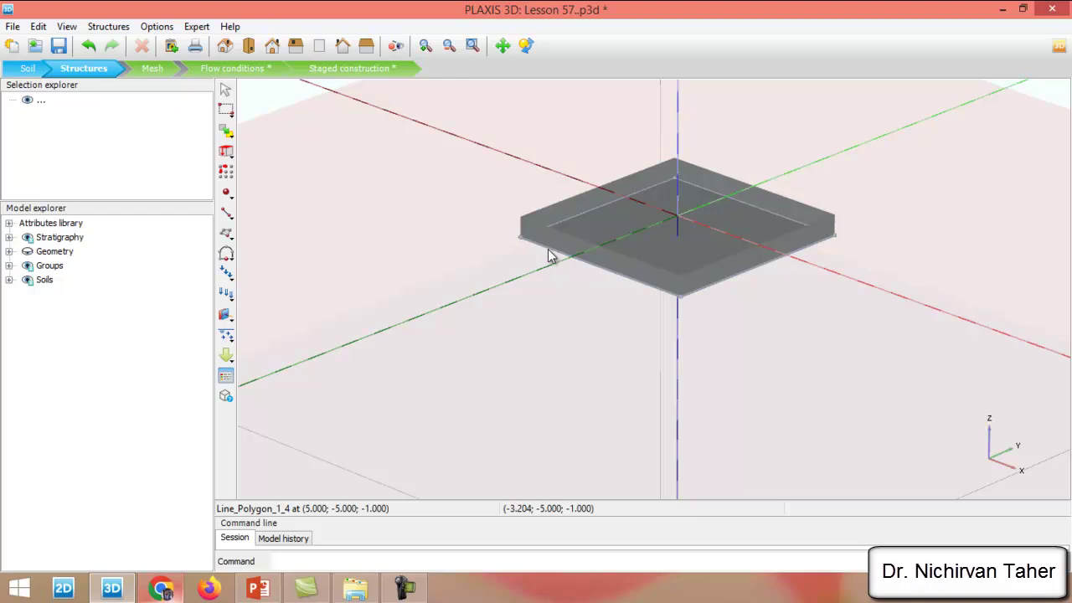
left_click(550, 255)
left_click(614, 287)
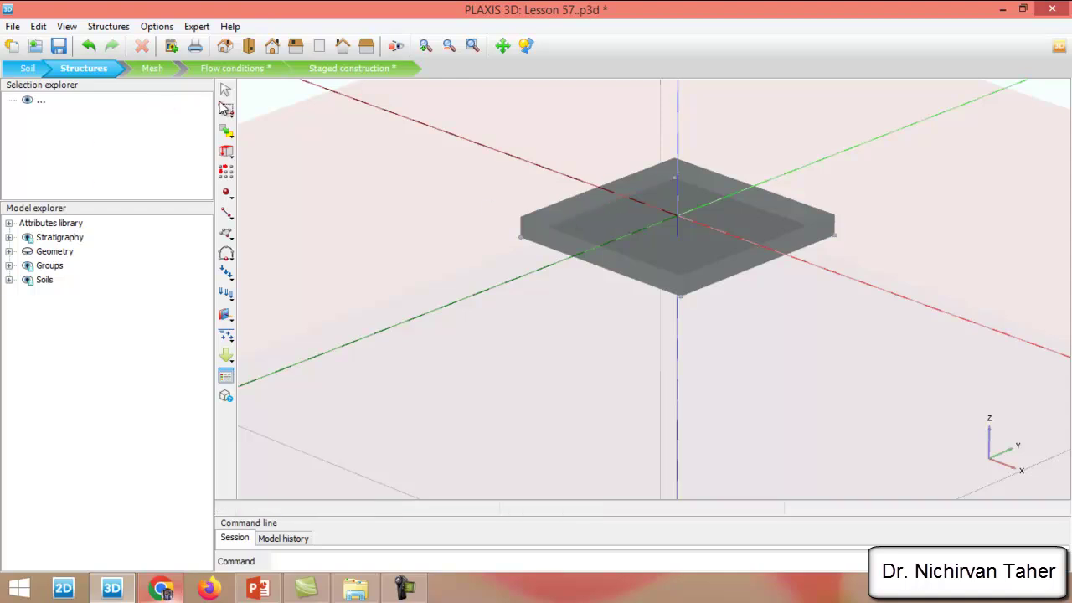
left_click(224, 107)
left_click(255, 110)
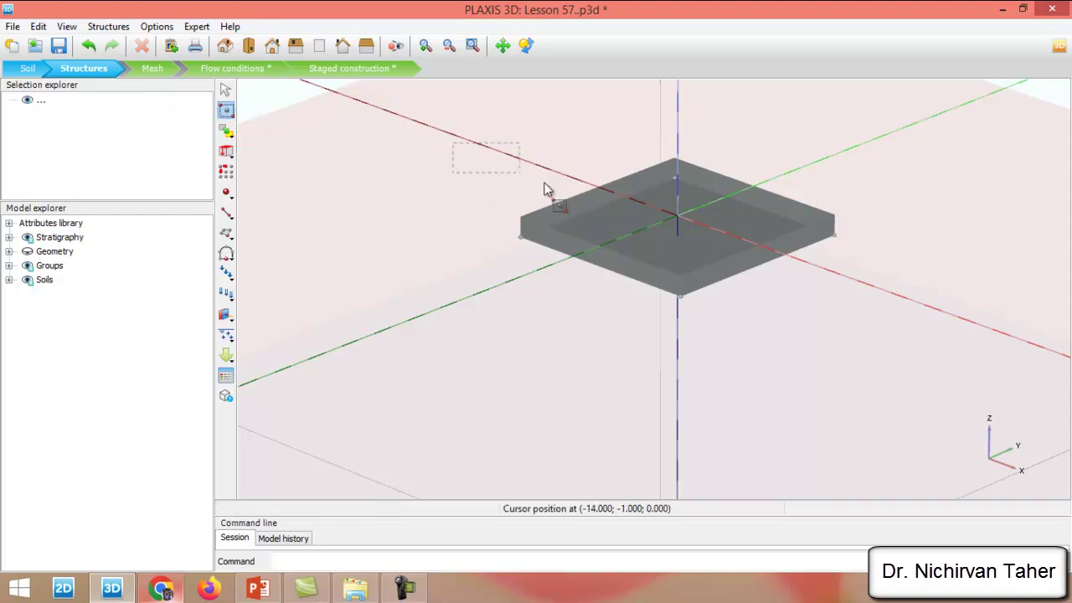
left_click_drag(544, 189, 990, 412)
key("Escape")
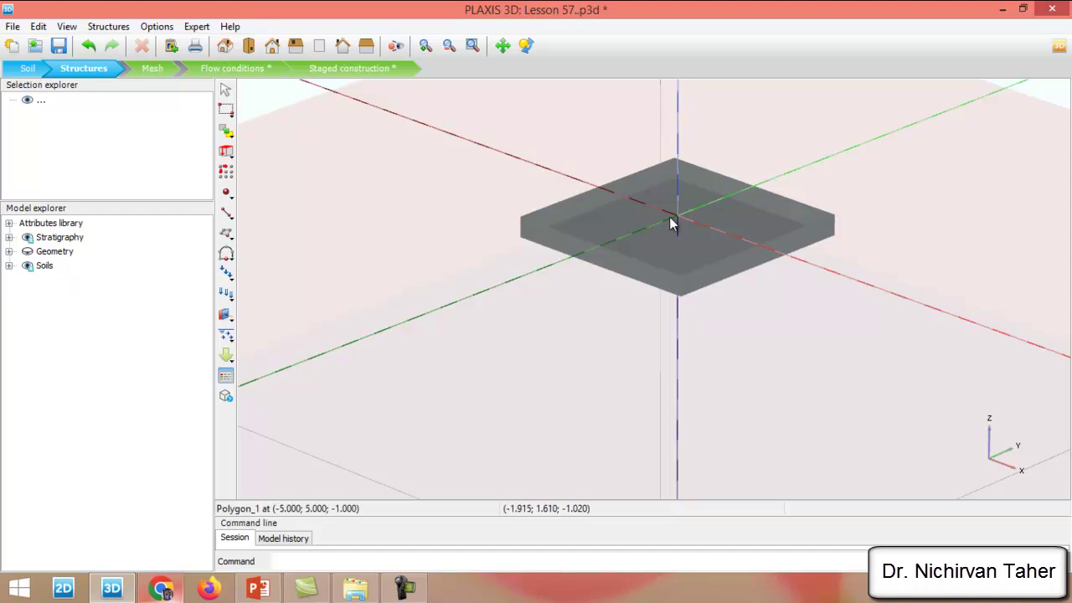
- Create plates from the square base surface and the four side wall surfaces
left_click(776, 205)
left_click(796, 243)
left_click(577, 255)
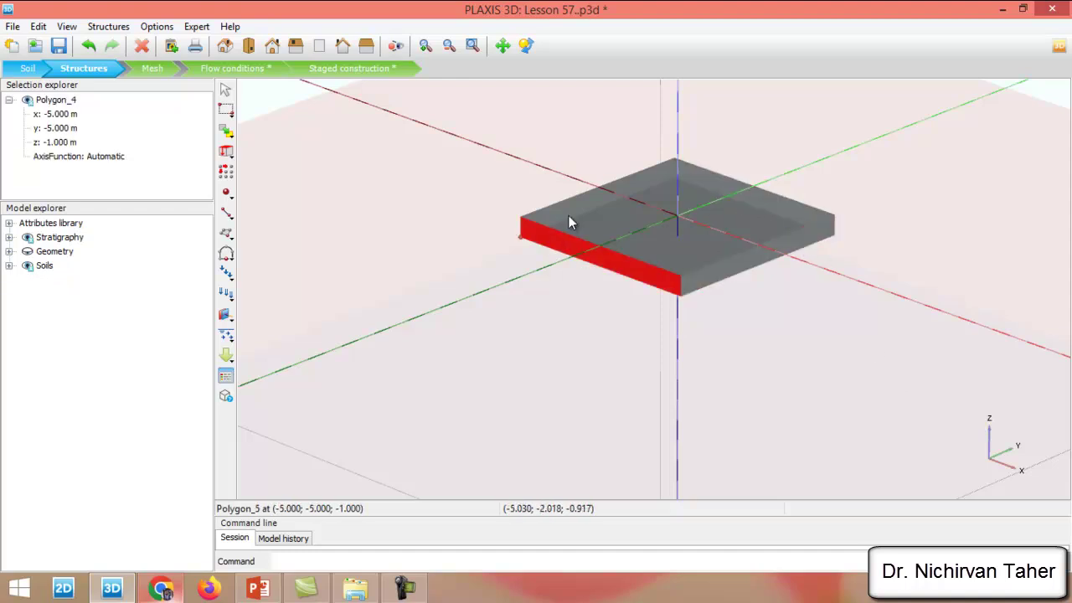
left_click(576, 208)
left_click(643, 231)
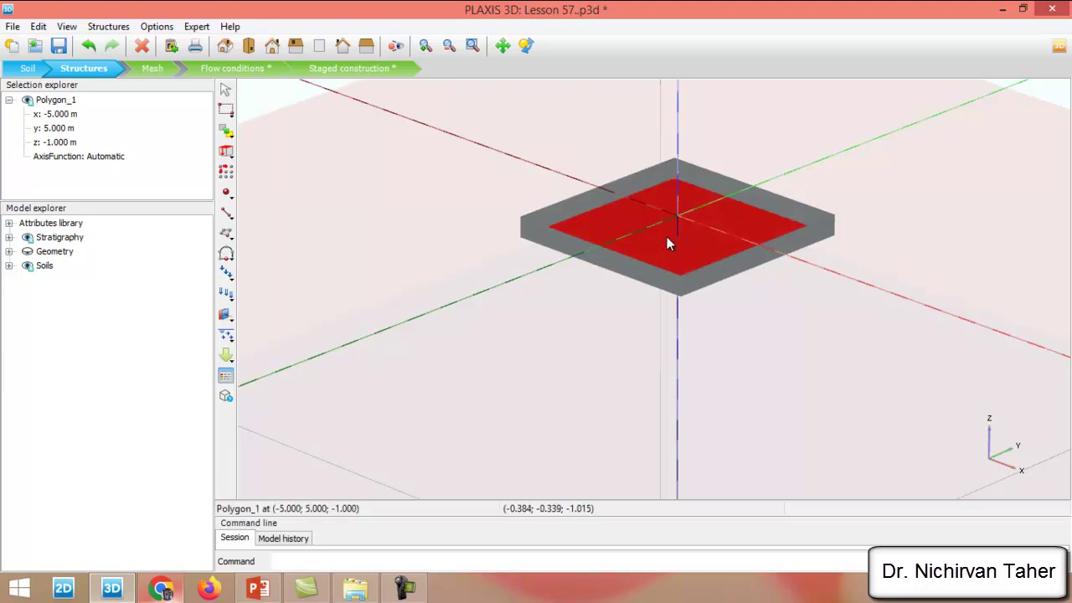
left_click(760, 188, "ctrl")
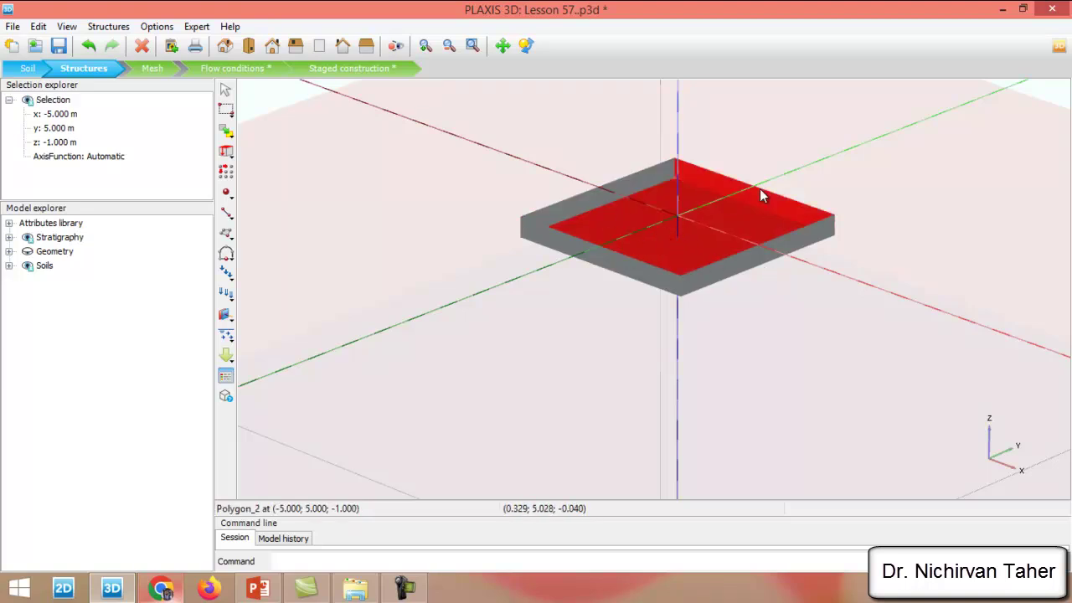
left_click(761, 257, "ctrl")
left_click(595, 265, "ctrl")
left_click(572, 209, "ctrl")
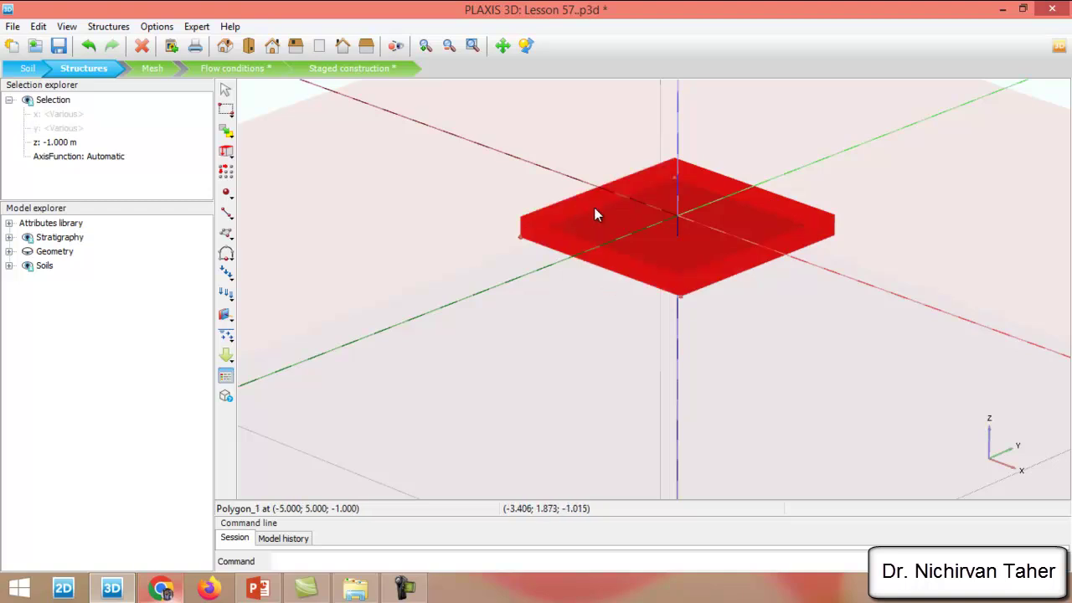
right_click(639, 185)
mouse_move(738, 287)
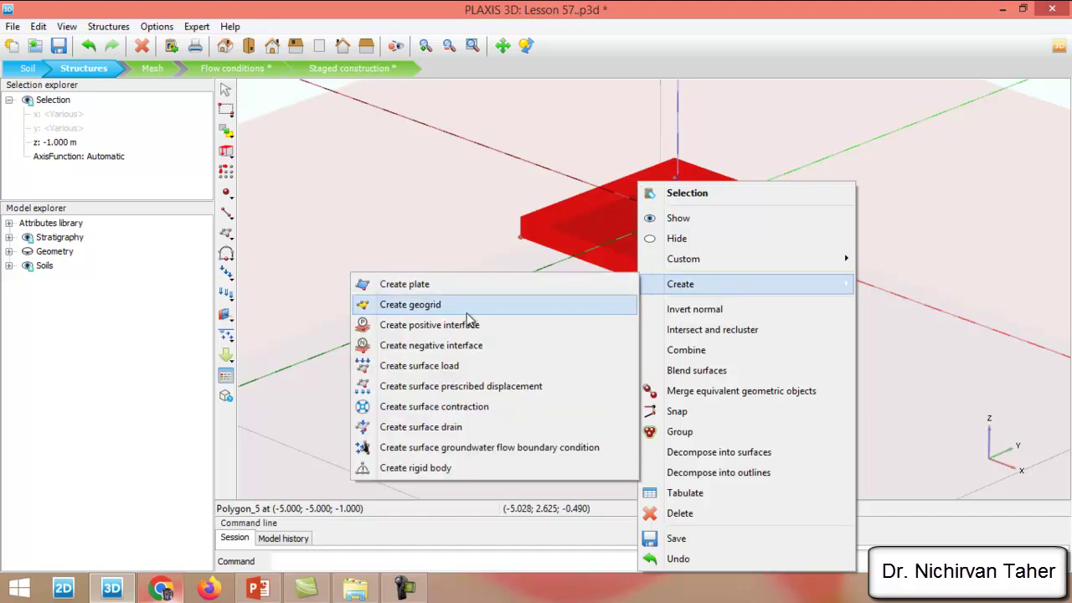
left_click(418, 284)
left_click(418, 283)
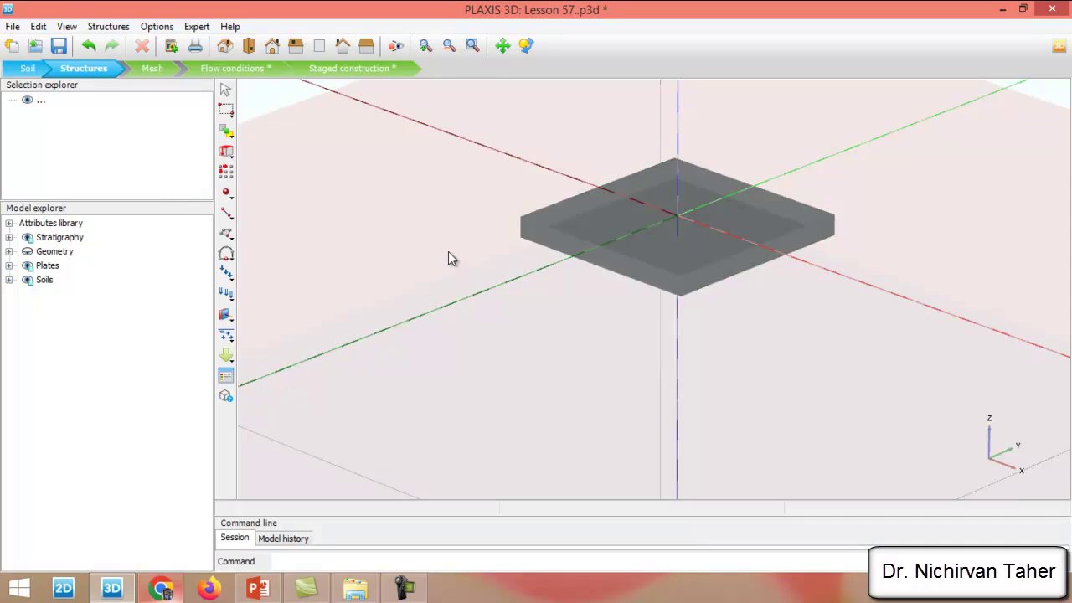
- Show the plate material sets and assign the Mat Foundation material to the square base plate
left_click(226, 377)
left_click(802, 174)
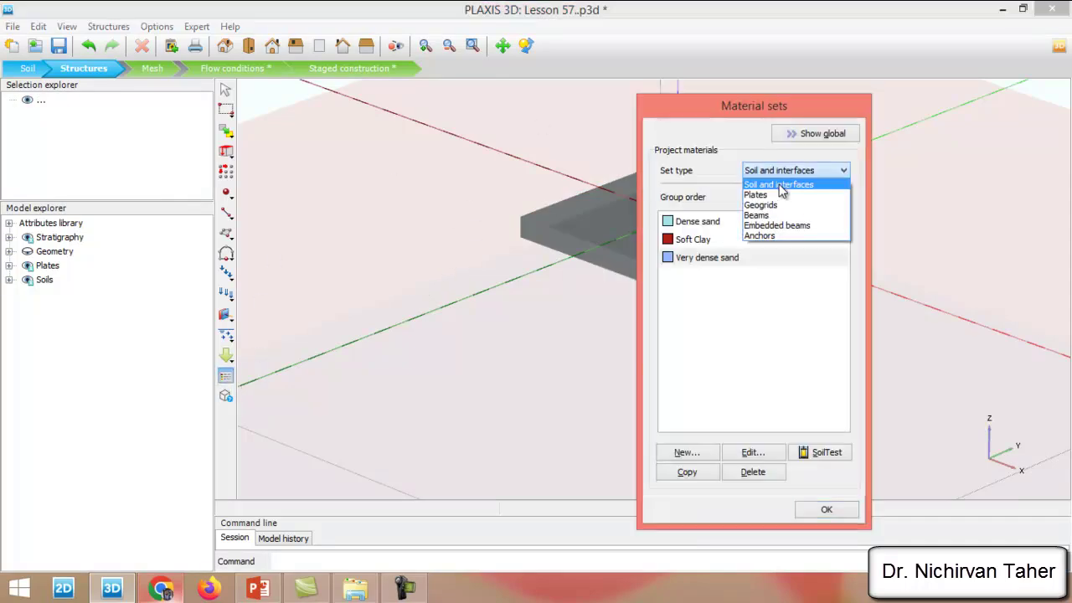
left_click(780, 191)
left_click_drag(821, 111, 331, 138)
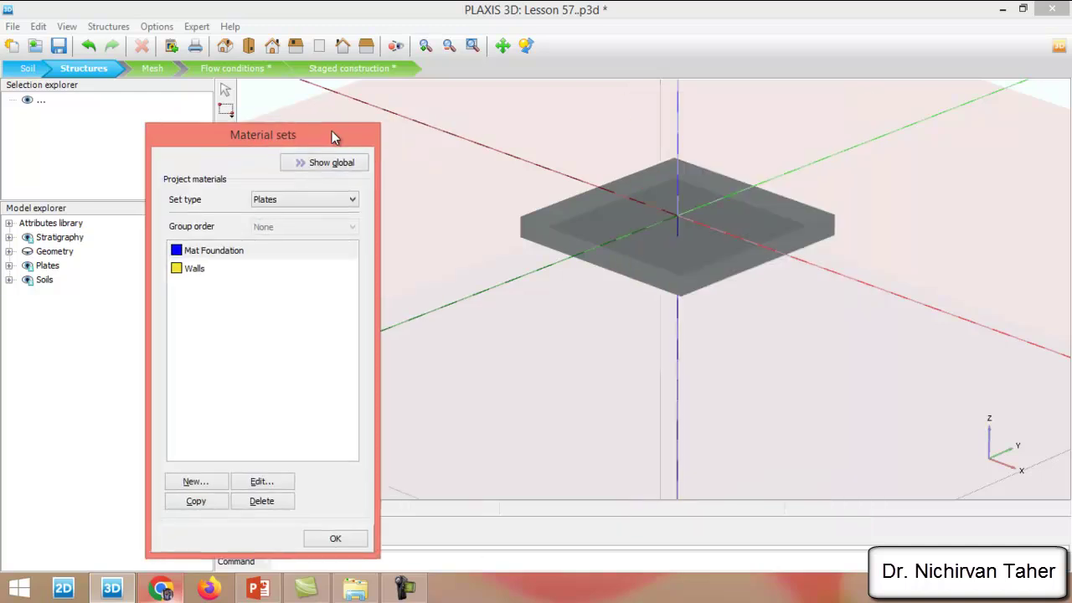
left_click_drag(201, 251, 654, 232)
- Assign the Walls material to all four side wall plates and close the material sets
left_click(175, 268)
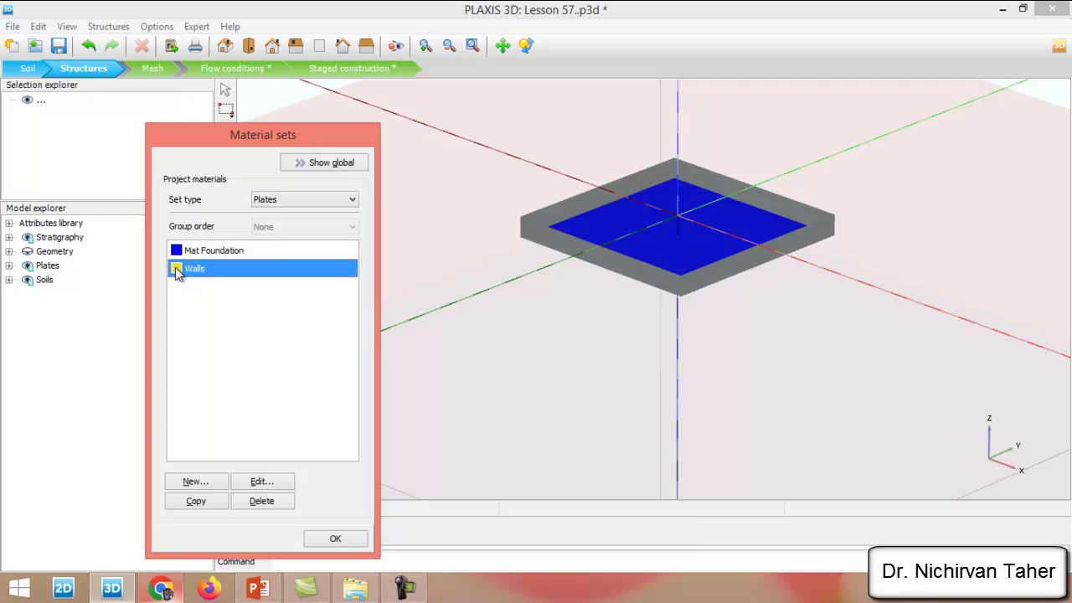
left_click_drag(194, 278, 535, 251)
left_click_drag(201, 276, 559, 203)
left_click_drag(194, 274, 785, 198)
left_click_drag(185, 276, 734, 280)
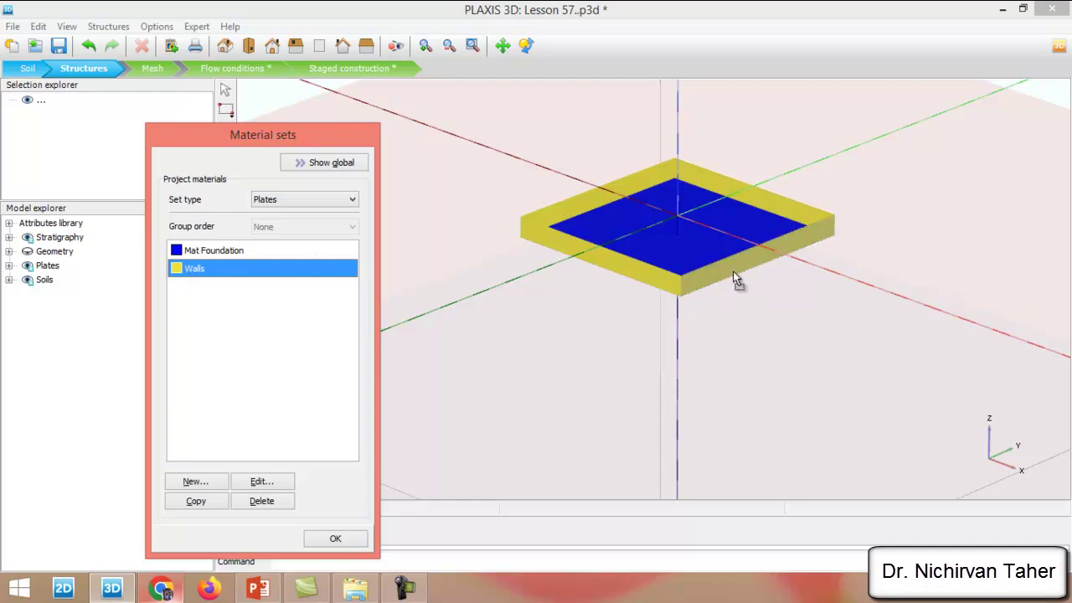
left_click(337, 541)
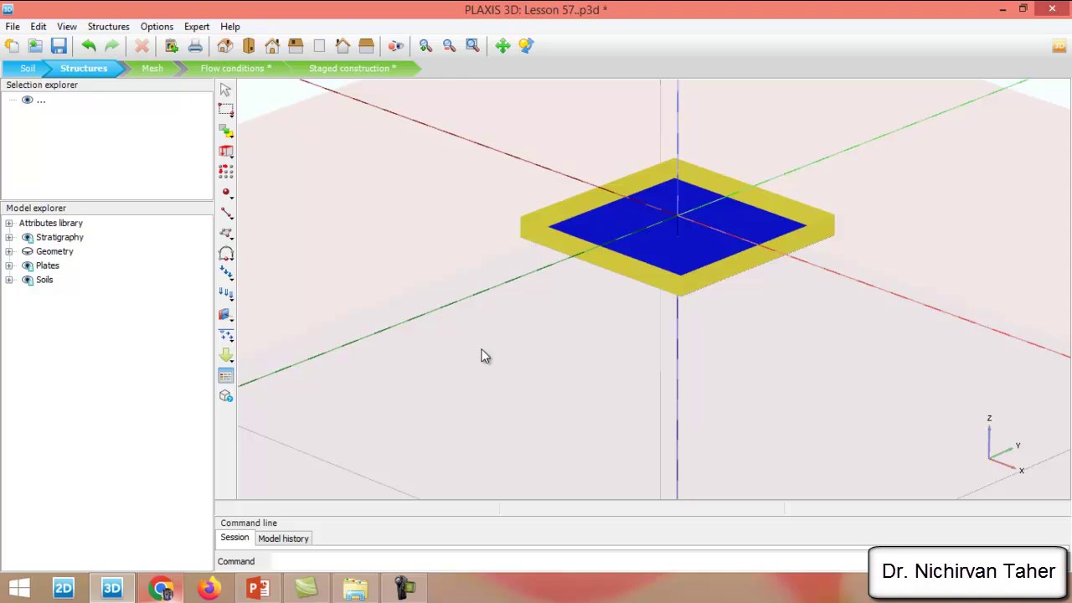
- Create a surface load on the square mat foundation plate and clear the selection
scroll(671, 247, "down", 3)
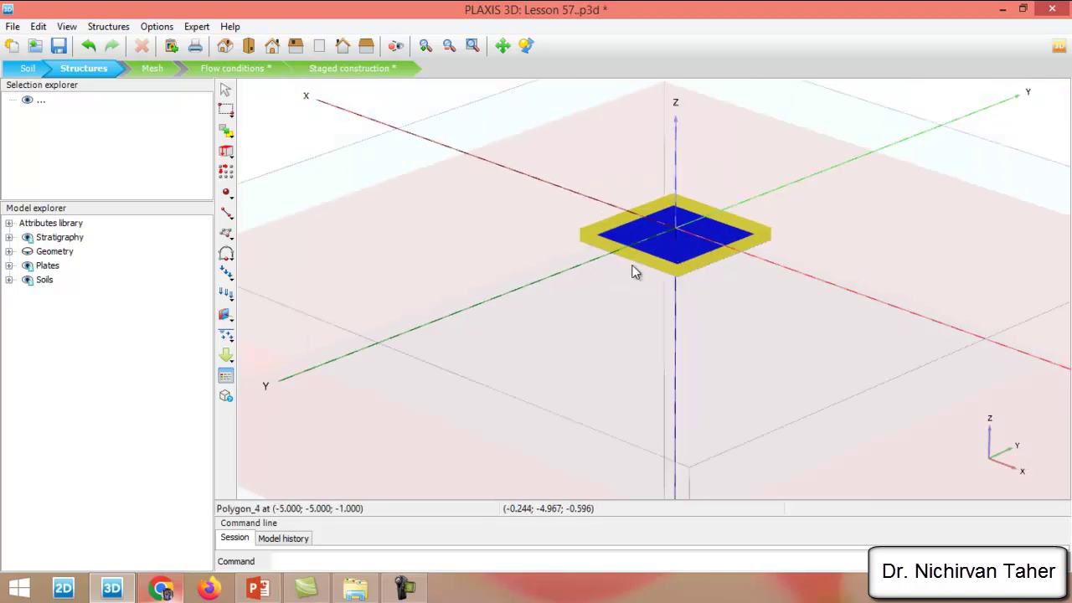
left_click(671, 248)
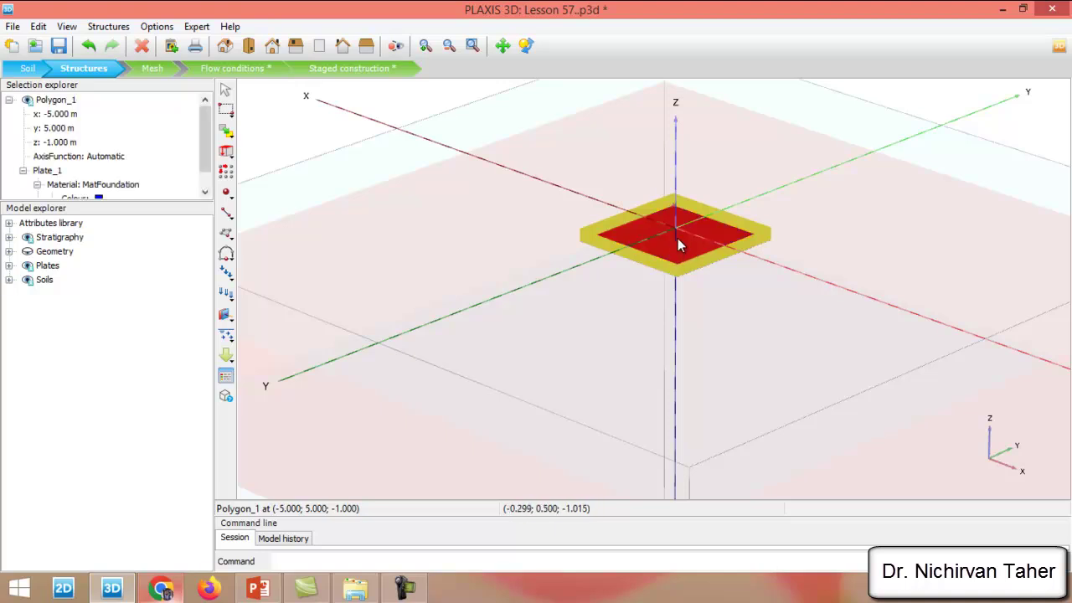
scroll(674, 240, "up", 2)
right_click(667, 249)
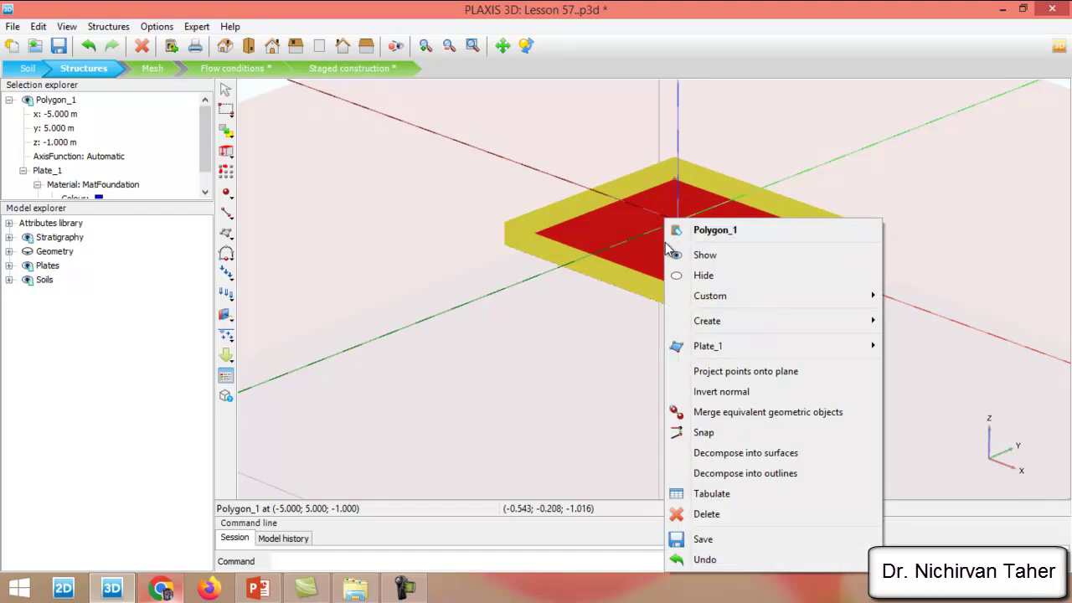
mouse_move(825, 323)
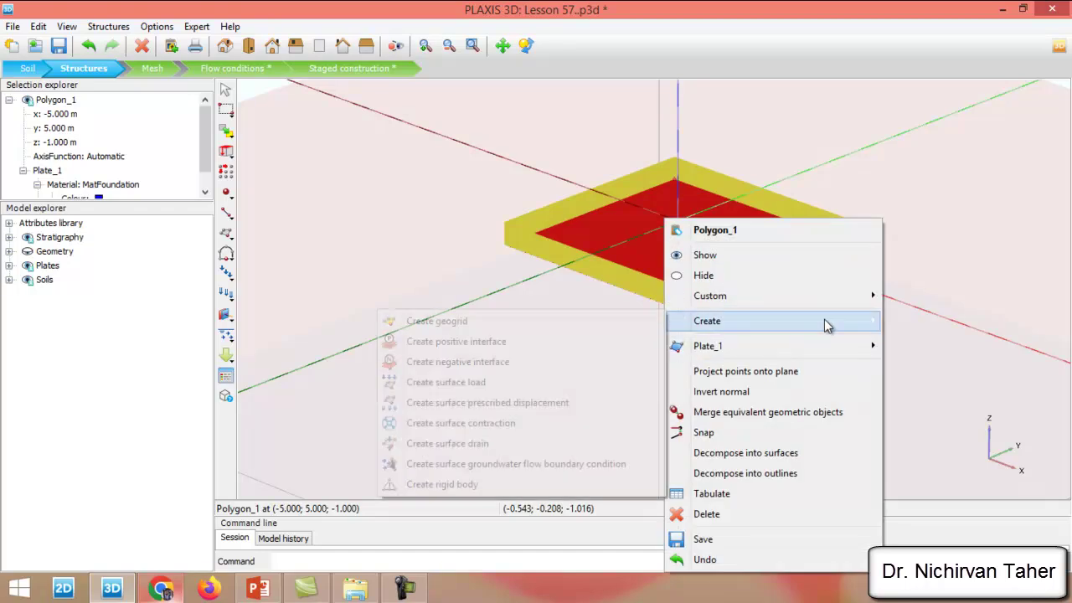
left_click(472, 381)
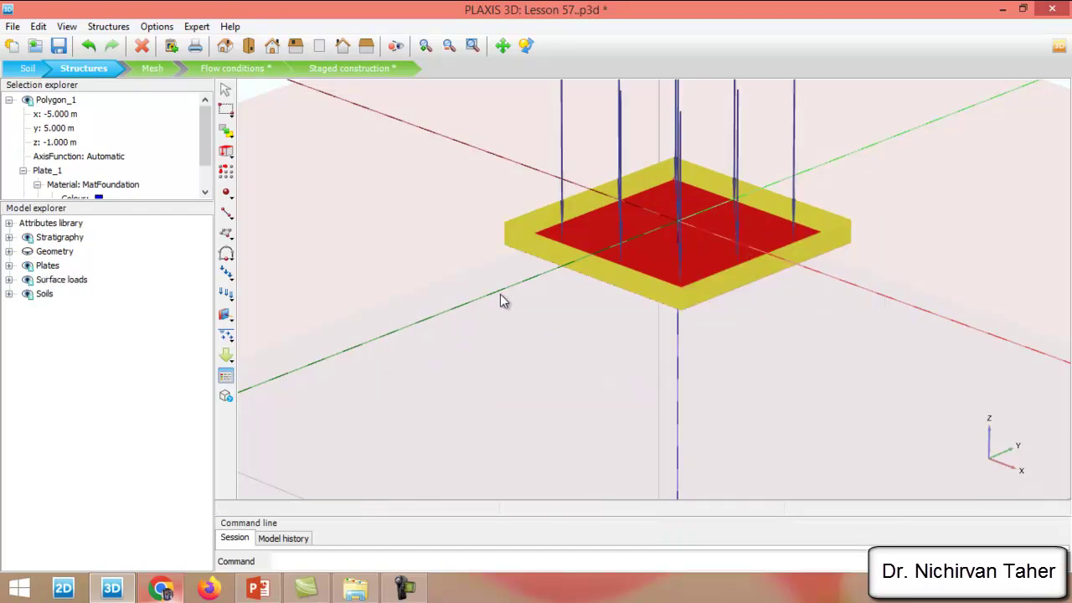
left_click(499, 264)
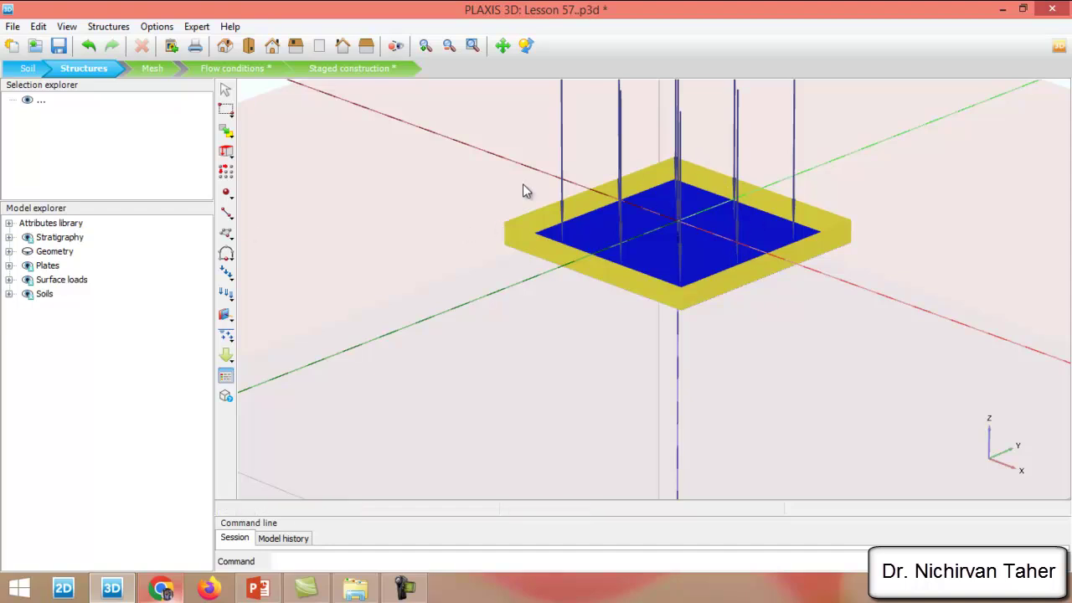
- Set the vertical component σz of the mat foundation's surface load to -200 kN/m²
left_click(9, 280)
left_click(23, 294)
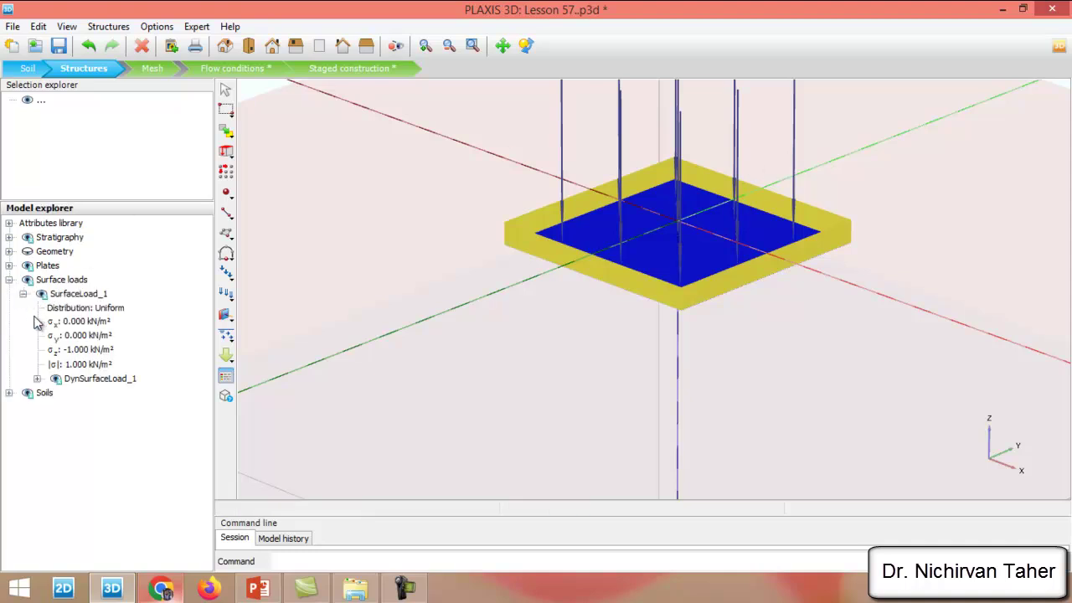
double_click(101, 351)
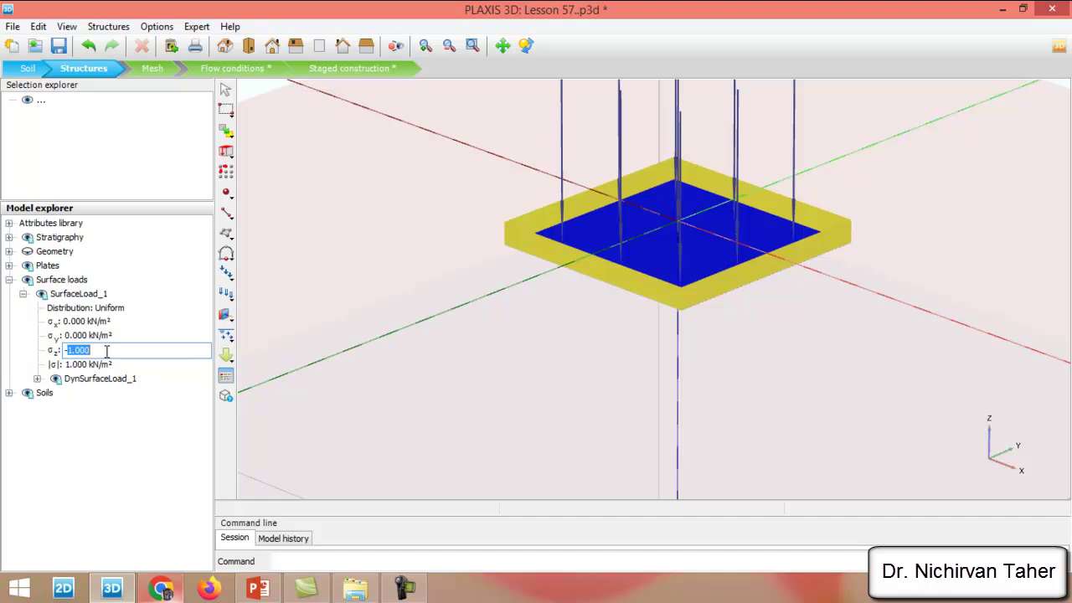
key("Tab")
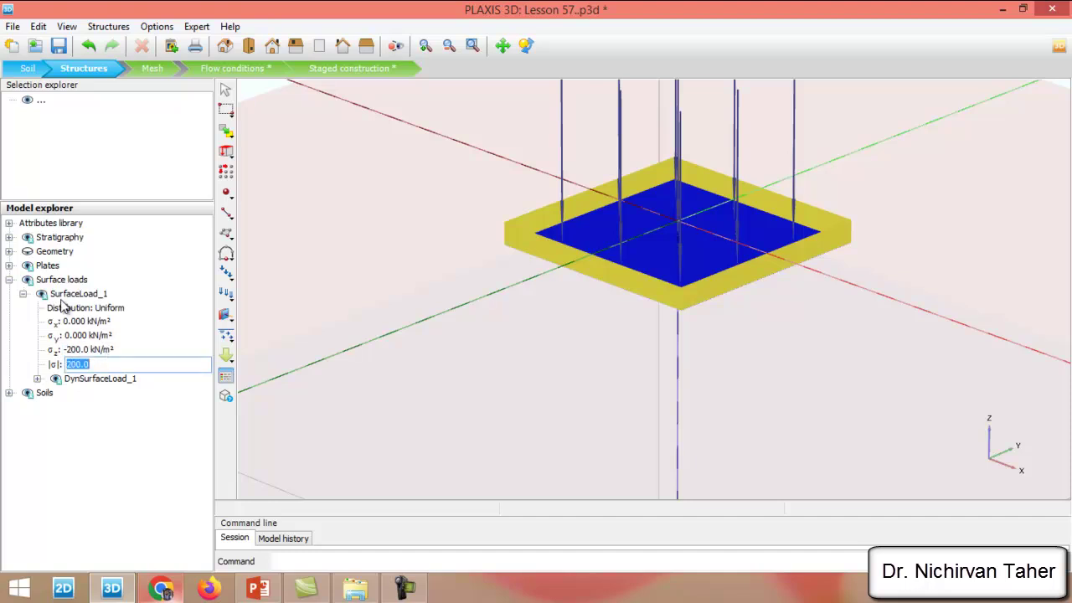
left_click(310, 283)
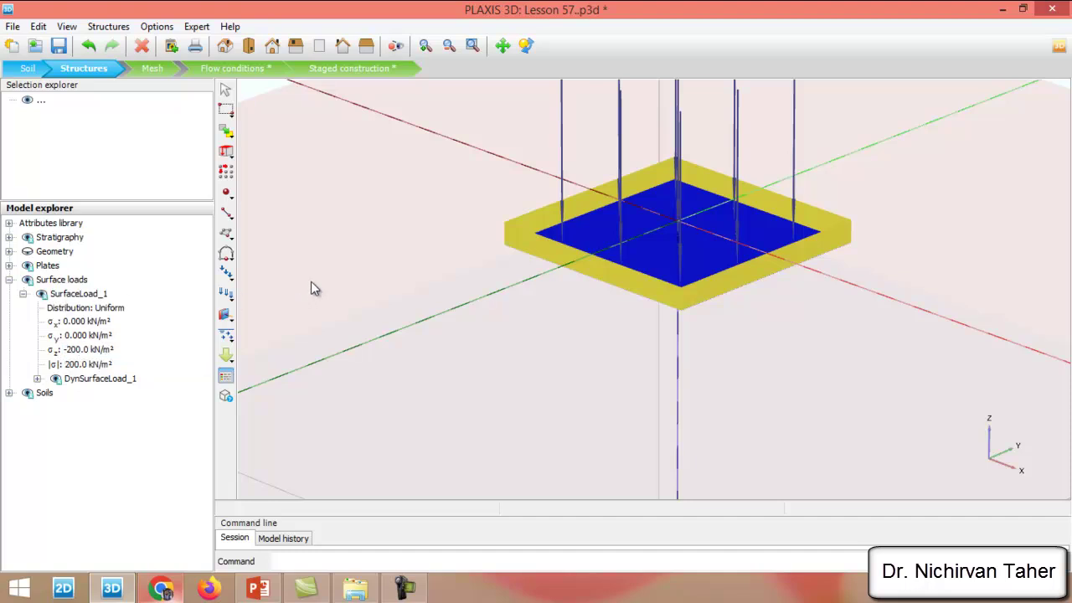
left_click(10, 279)
scroll(545, 227, "down", 5)
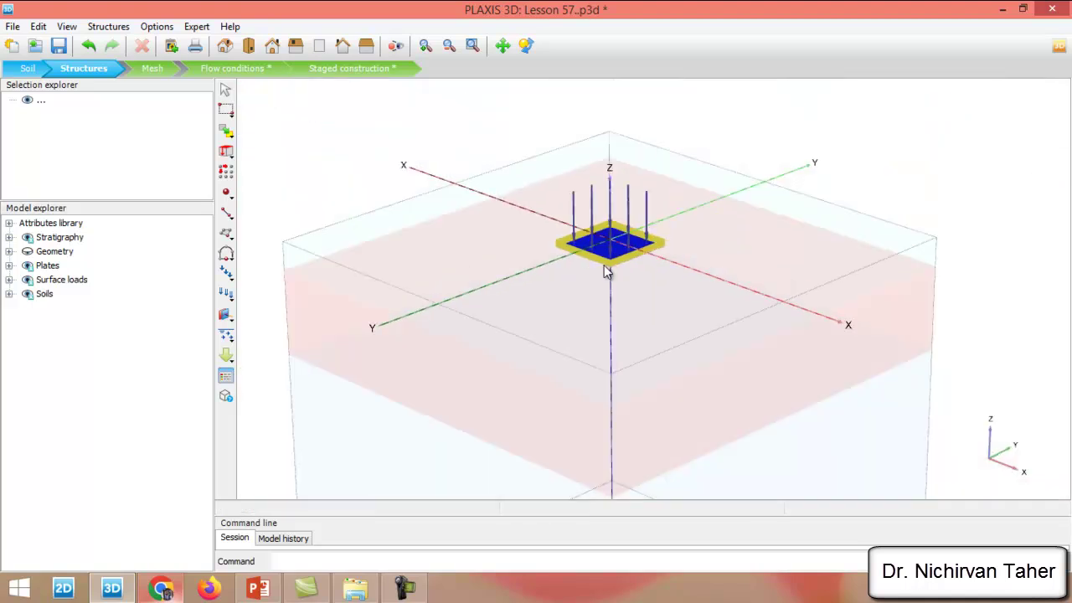
scroll(603, 264, "down", 4)
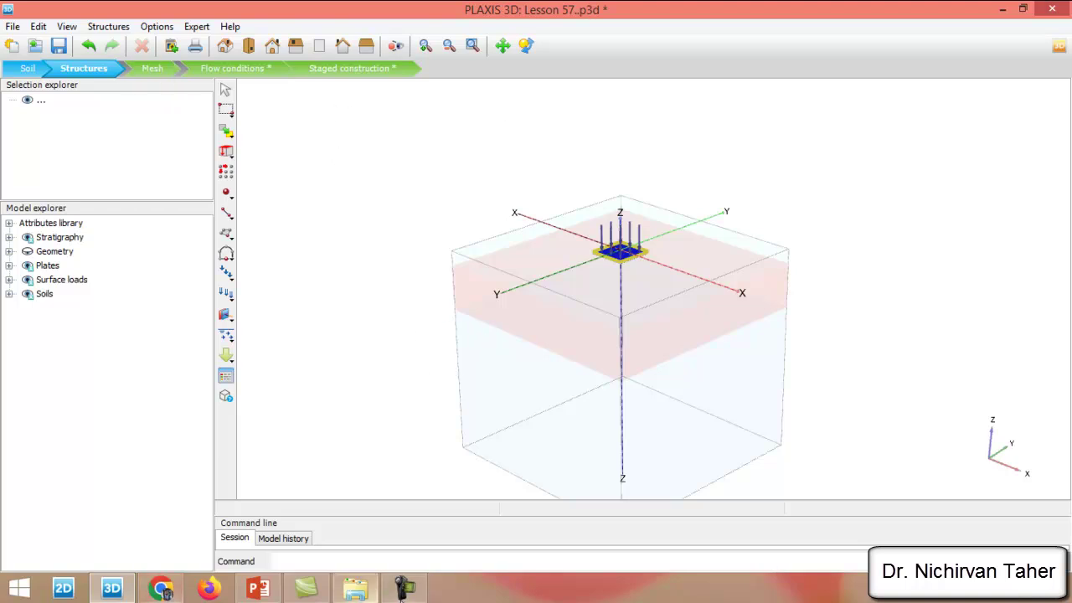
left_click(404, 589)
left_click(404, 589)
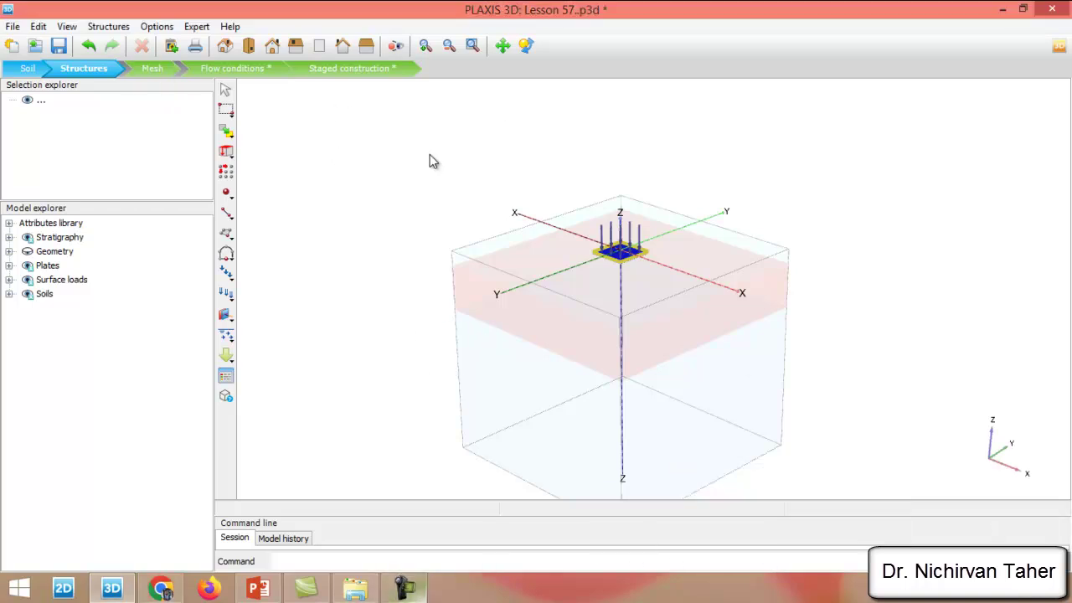
- Switch to mesh mode and hide the soil volumes surrounding the foundation
left_click(152, 68)
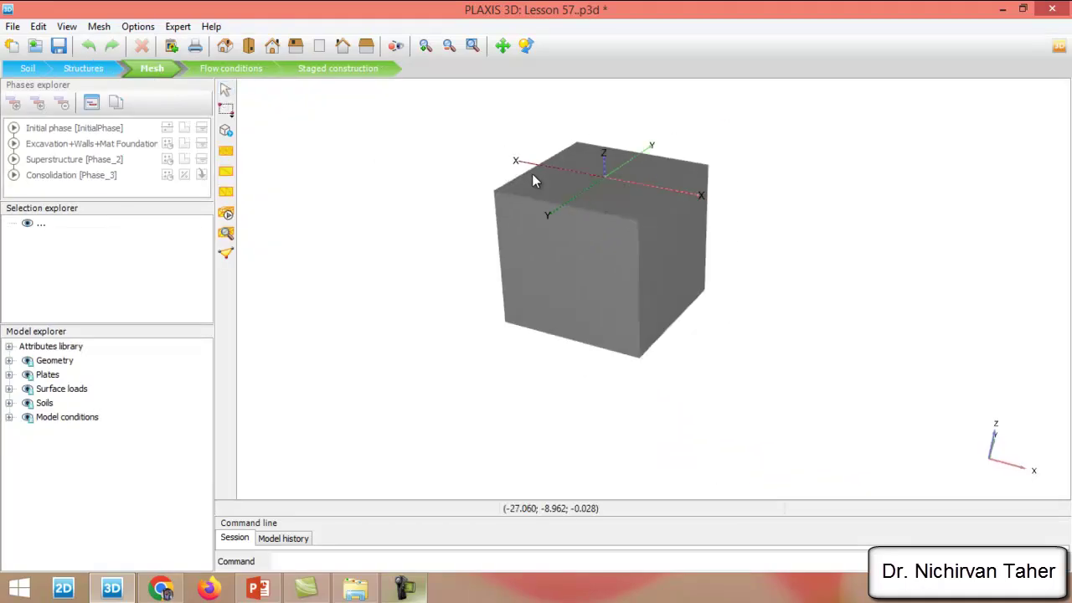
left_click(226, 110)
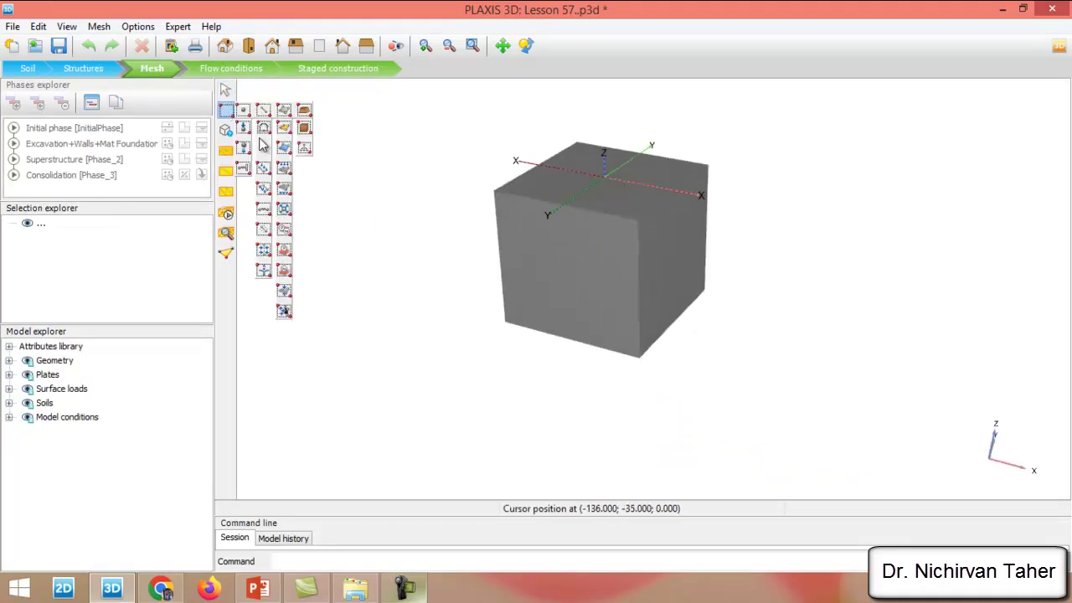
left_click(303, 115)
left_click(502, 293)
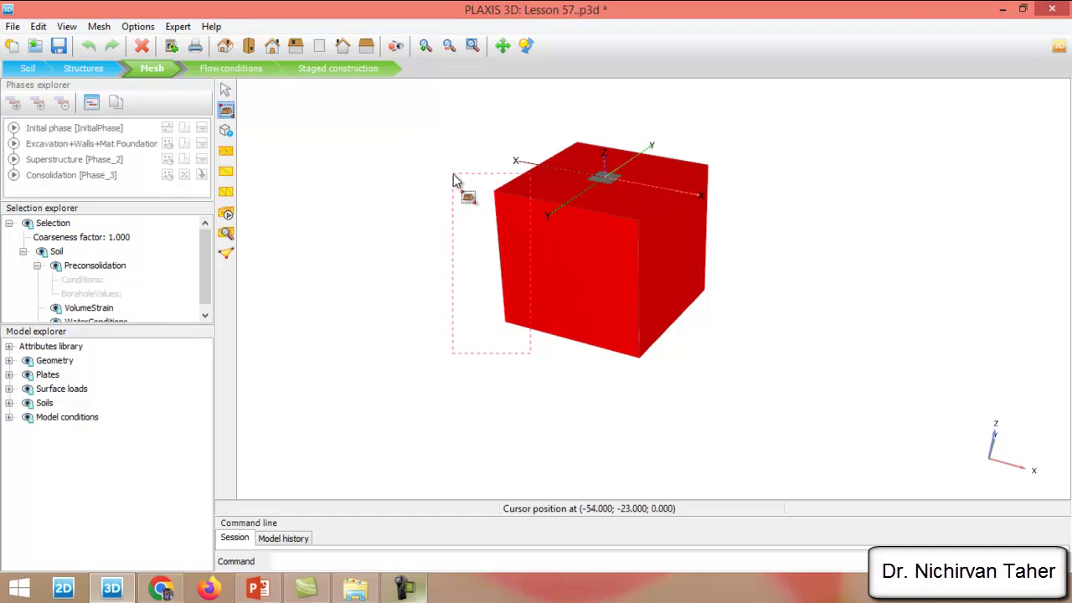
right_click(515, 210)
left_click(552, 267)
scroll(536, 161, "up", 4)
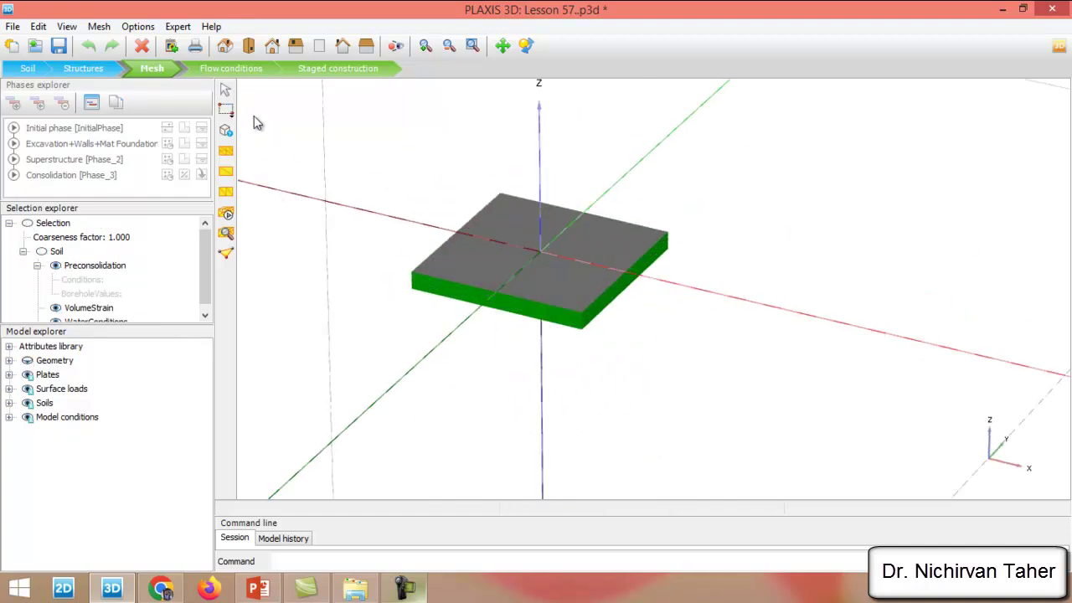
- Select the soil volume enclosed by the foundation walls and set its coarseness factor to 0.5
left_click(226, 109)
left_click(304, 114)
left_click_drag(731, 402, 445, 207)
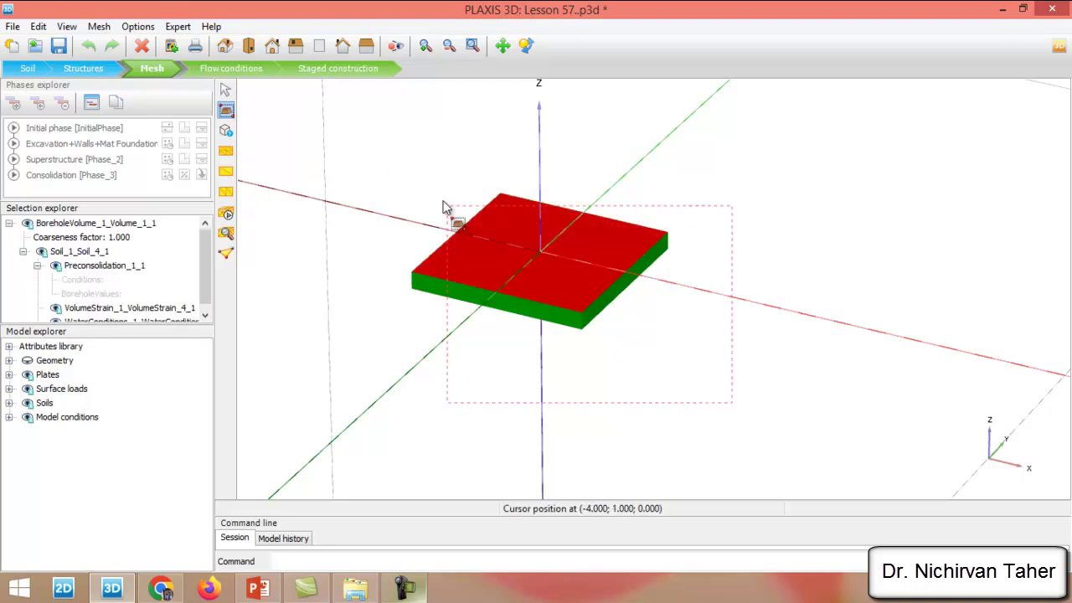
left_click(121, 238)
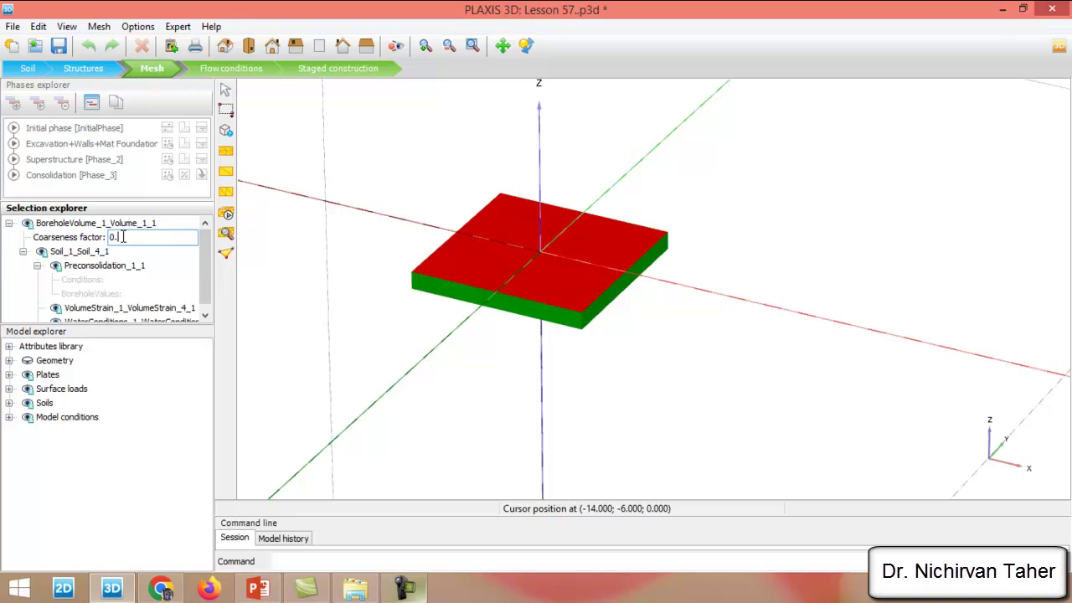
type("0.5")
key("Return")
- Select the foundation plates together to check their mesh coarseness factor
left_click(231, 115)
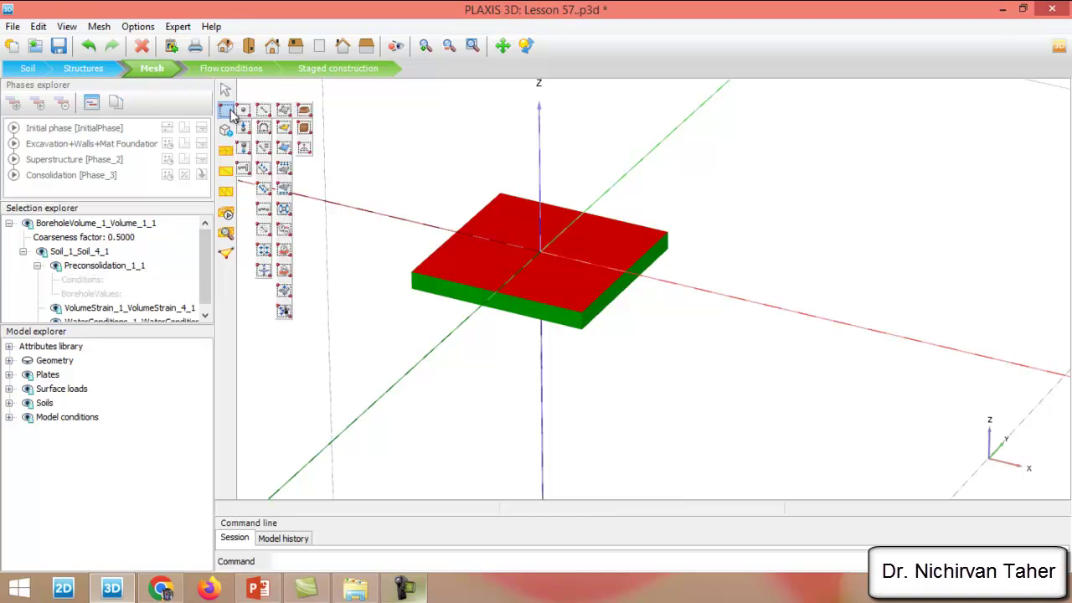
left_click(304, 147)
left_click_drag(621, 352, 710, 398)
left_click_drag(482, 249, 397, 165)
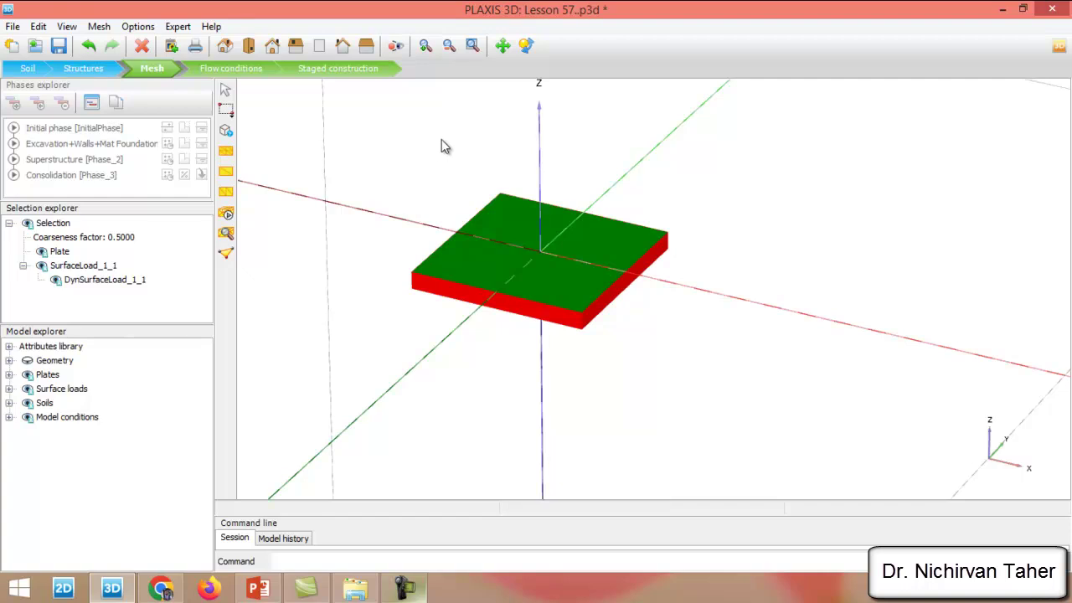
- Return to structures mode and select all four wall plates around the mat foundation
left_click(89, 72)
scroll(671, 174, "up", 5)
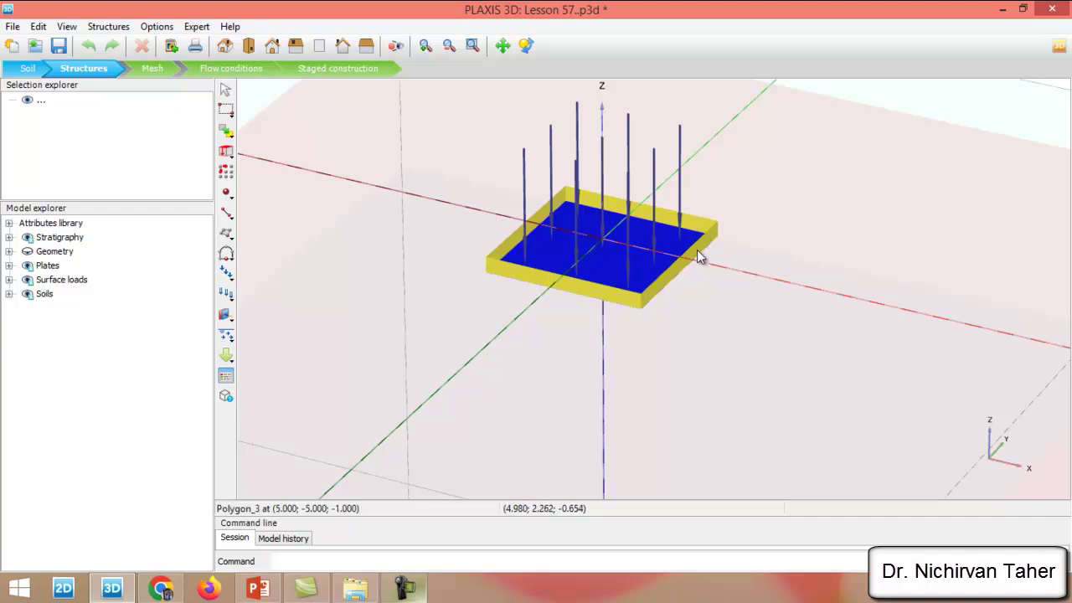
scroll(699, 252, "up", 3)
left_click(698, 251)
left_click(642, 210, "ctrl")
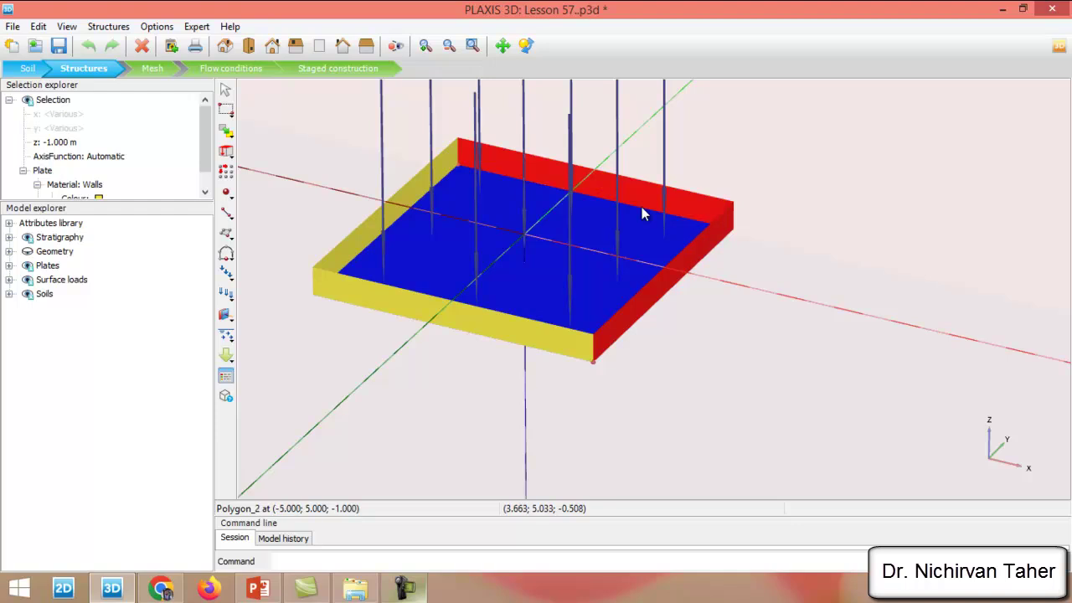
left_click(366, 234, "ctrl")
left_click(347, 294, "ctrl")
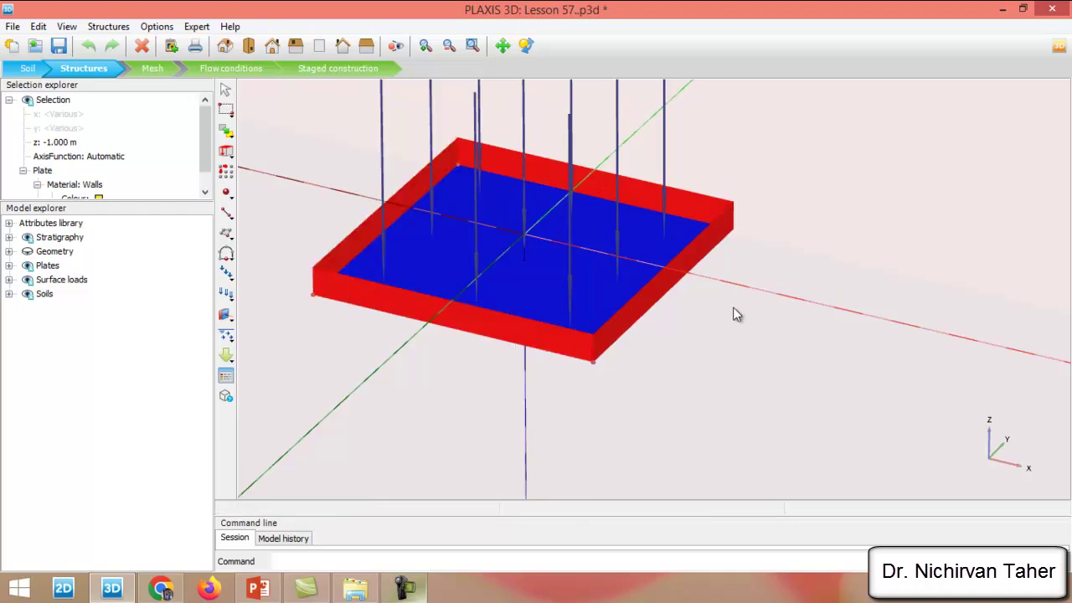
- Try to create positive interfaces on the four selected wall plates
right_click(699, 264)
mouse_move(824, 283)
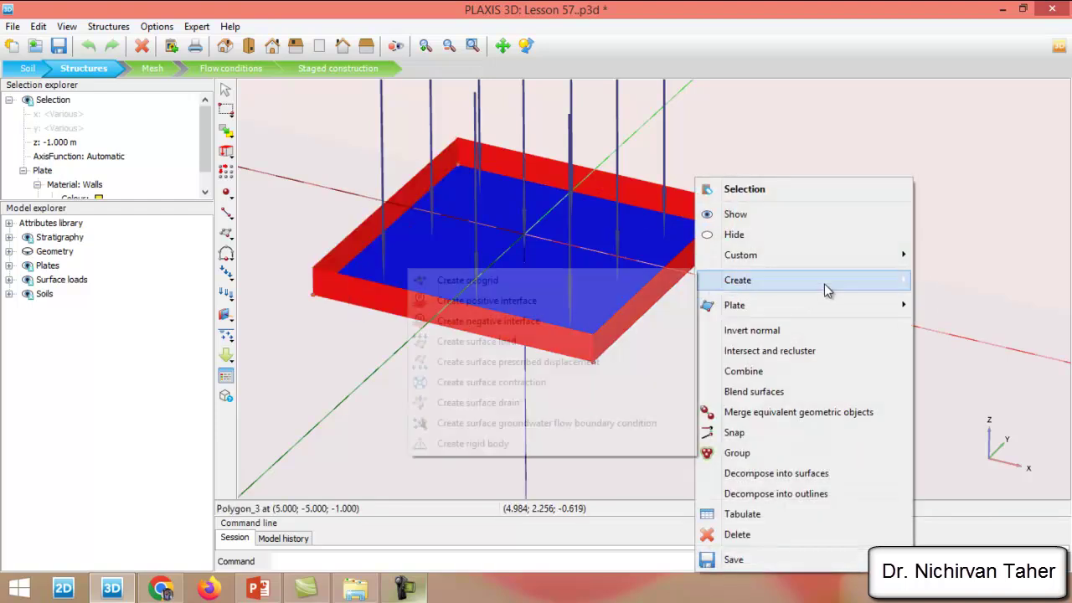
left_click(542, 305)
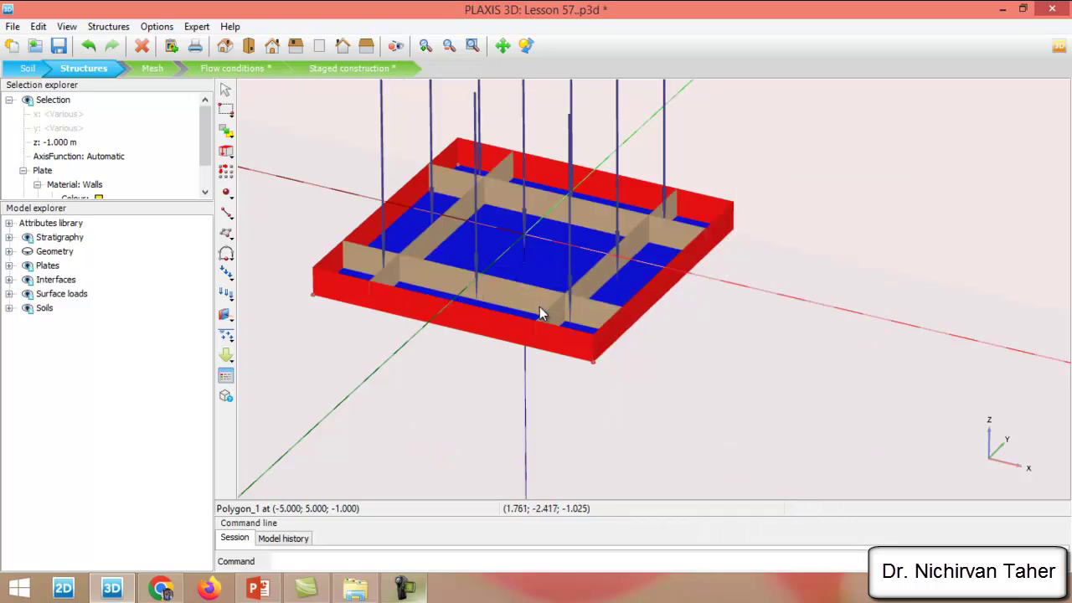
key("ctrl+z")
- Create negative interfaces on the four selected wall plates
right_click(715, 230)
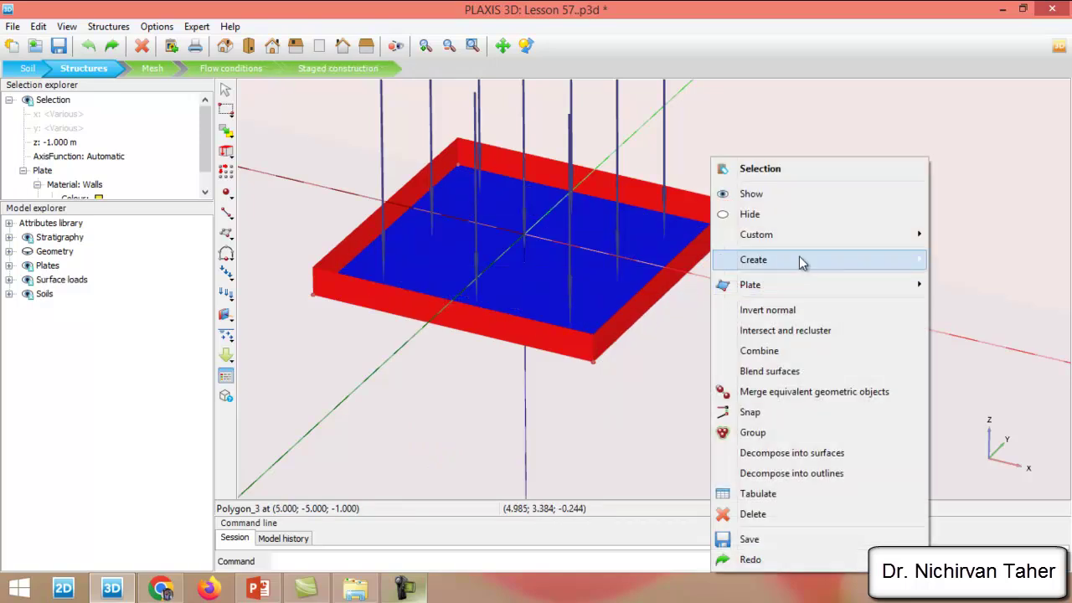
mouse_move(800, 266)
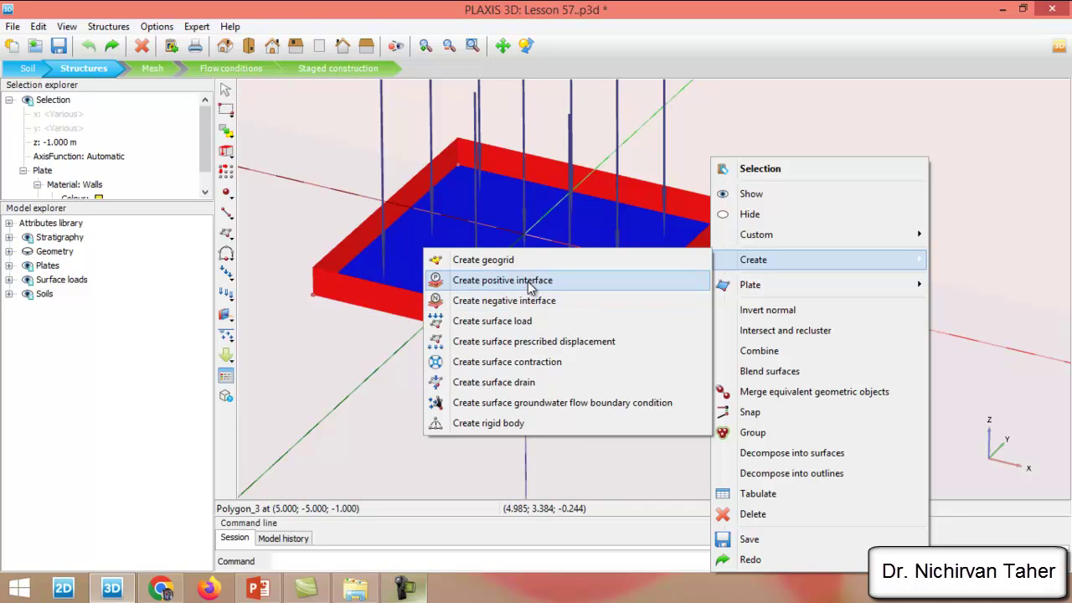
left_click(514, 300)
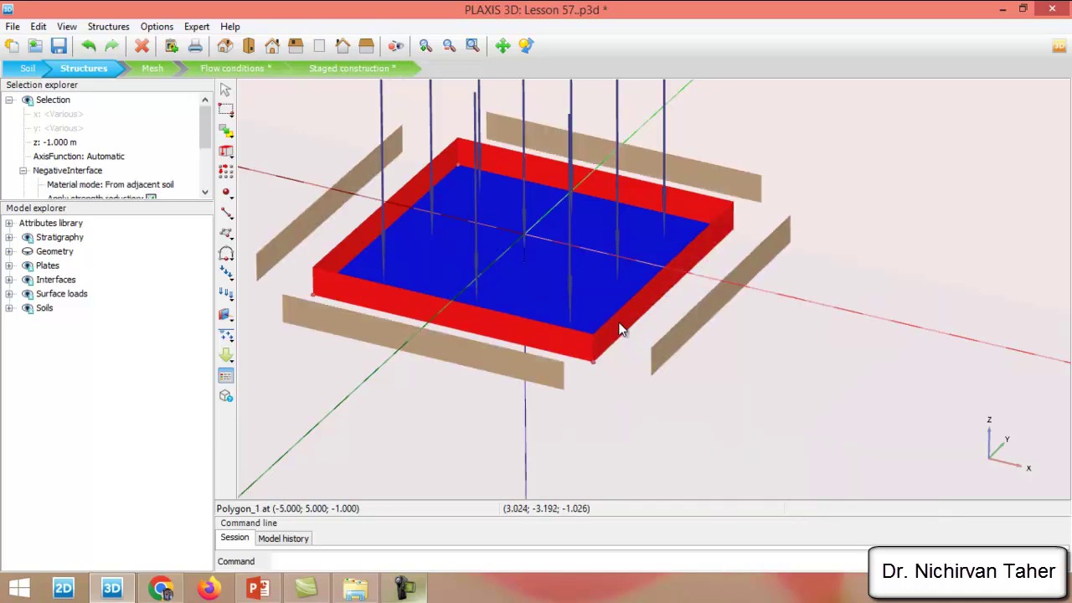
- Create a positive interface on the square mat foundation plate
left_click(645, 234)
right_click(645, 234)
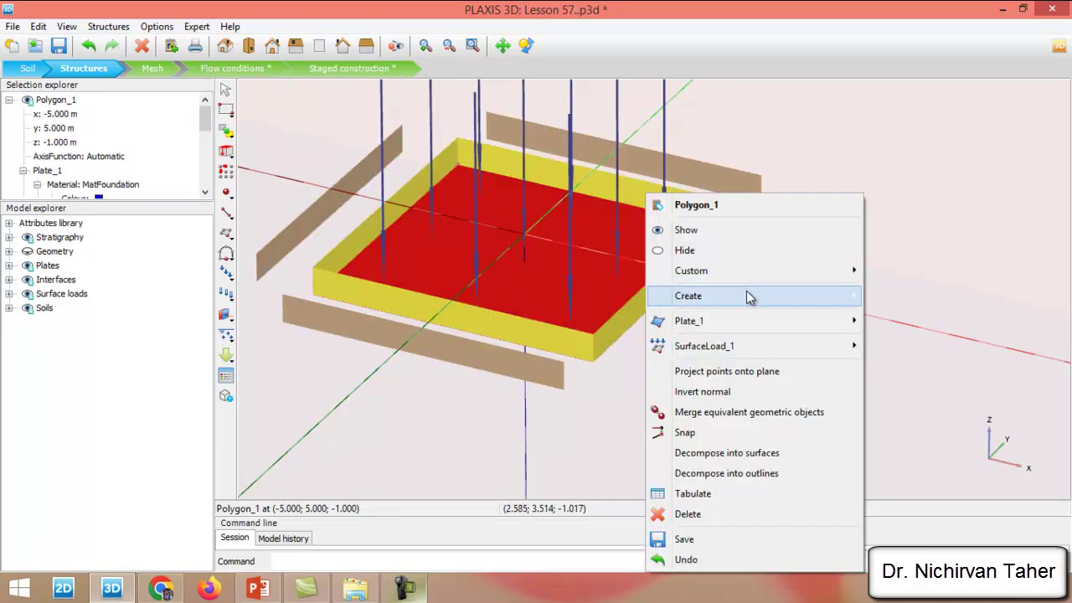
mouse_move(750, 298)
left_click(493, 311)
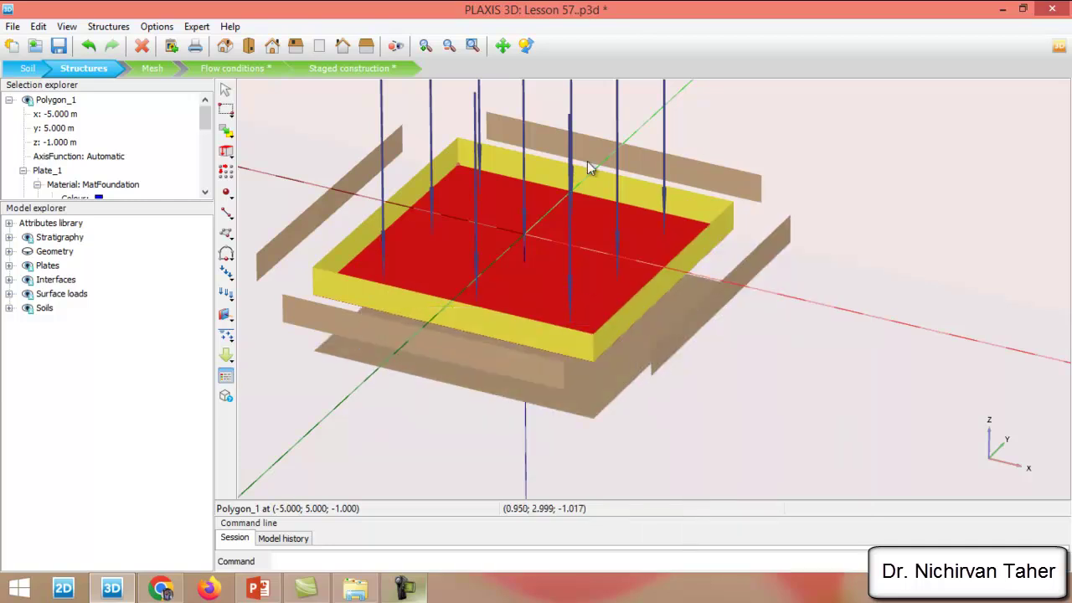
left_click(527, 46)
left_click_drag(633, 194, 627, 318)
key("Escape")
- In mesh mode, select the foundation's plates with their interfaces and check their coarseness factor
left_click(151, 71)
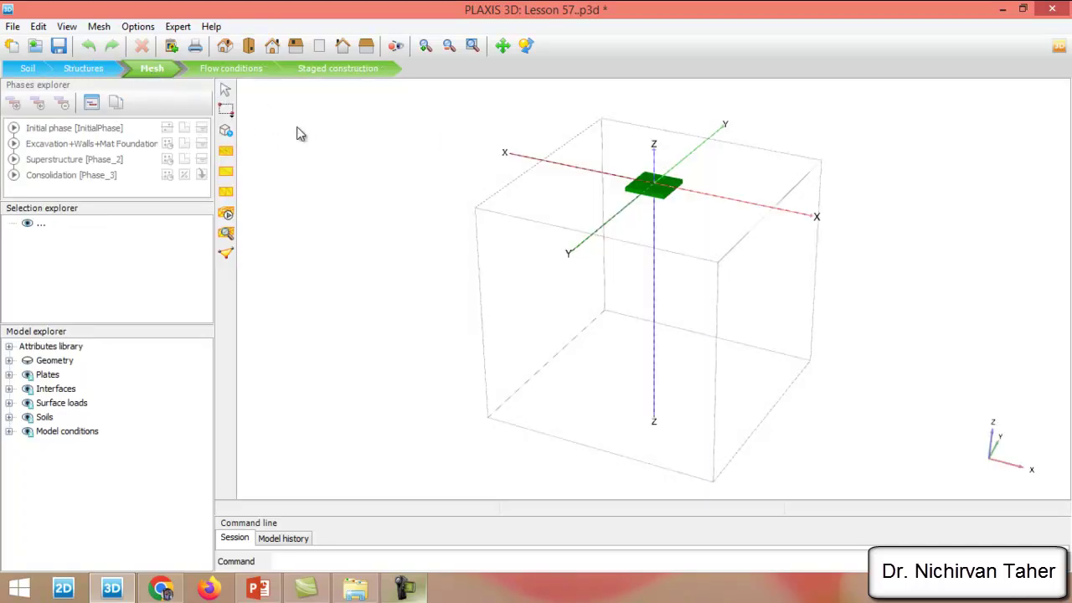
scroll(700, 161, "up", 5)
left_click(225, 110)
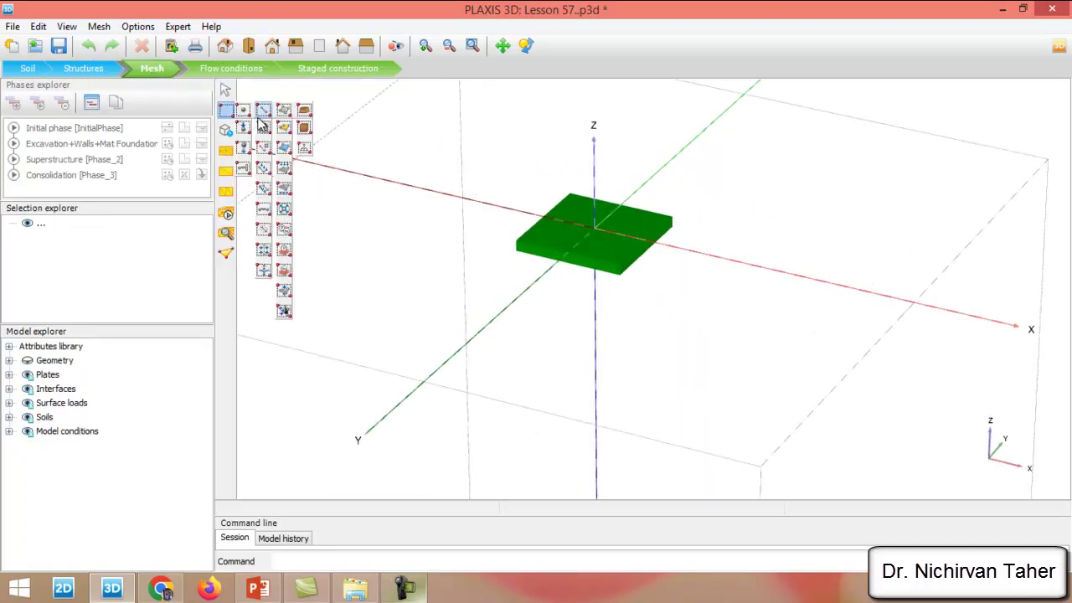
left_click(283, 130)
left_click(524, 264)
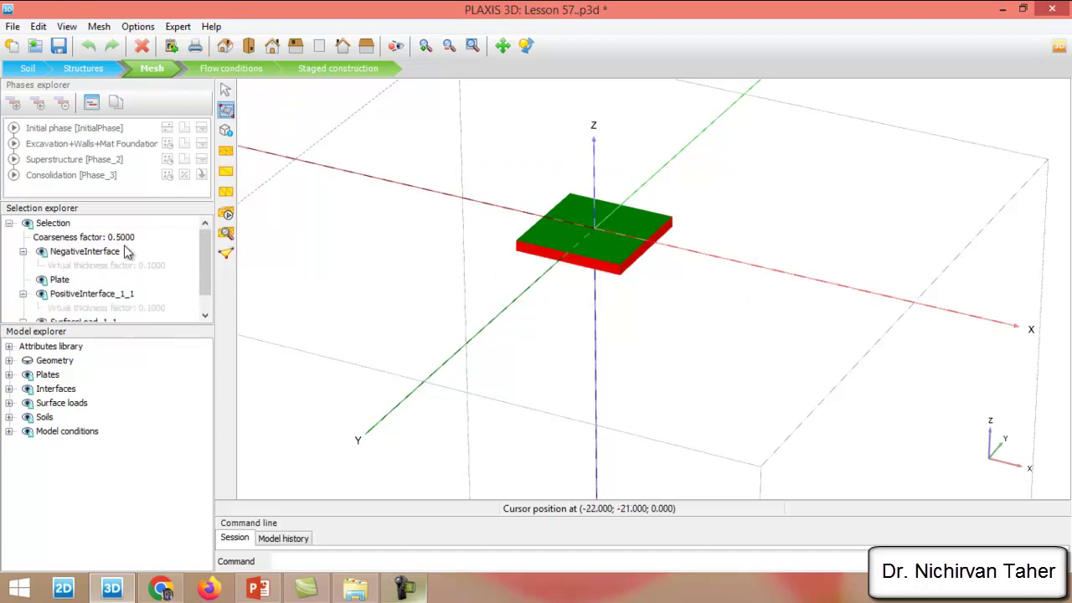
left_click(426, 170)
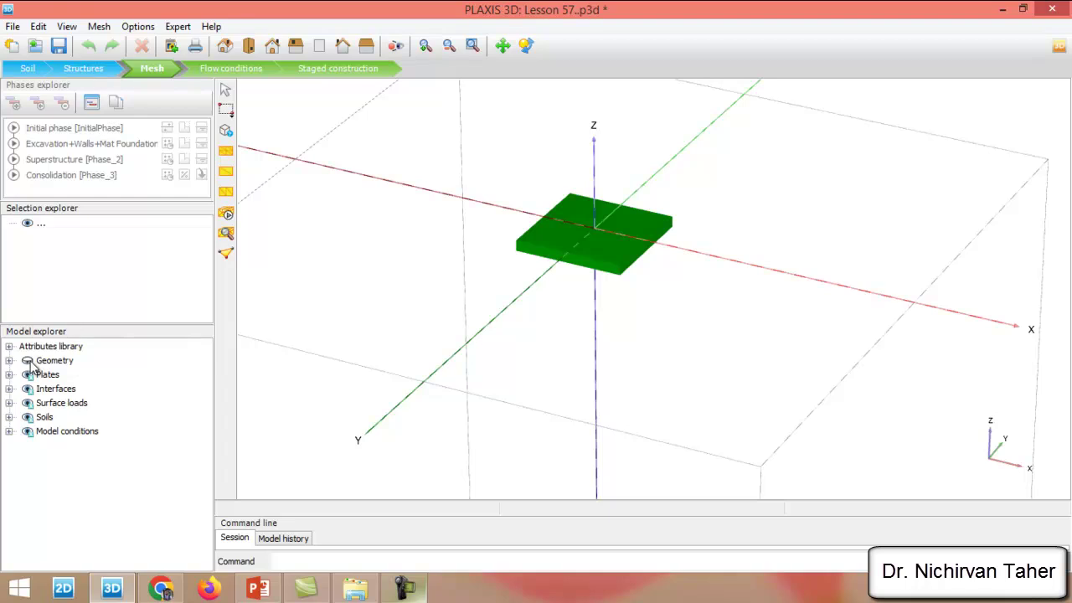
- Show the hidden soil geometry again and generate the mesh with Medium element distribution
left_click(27, 361)
left_click(228, 214)
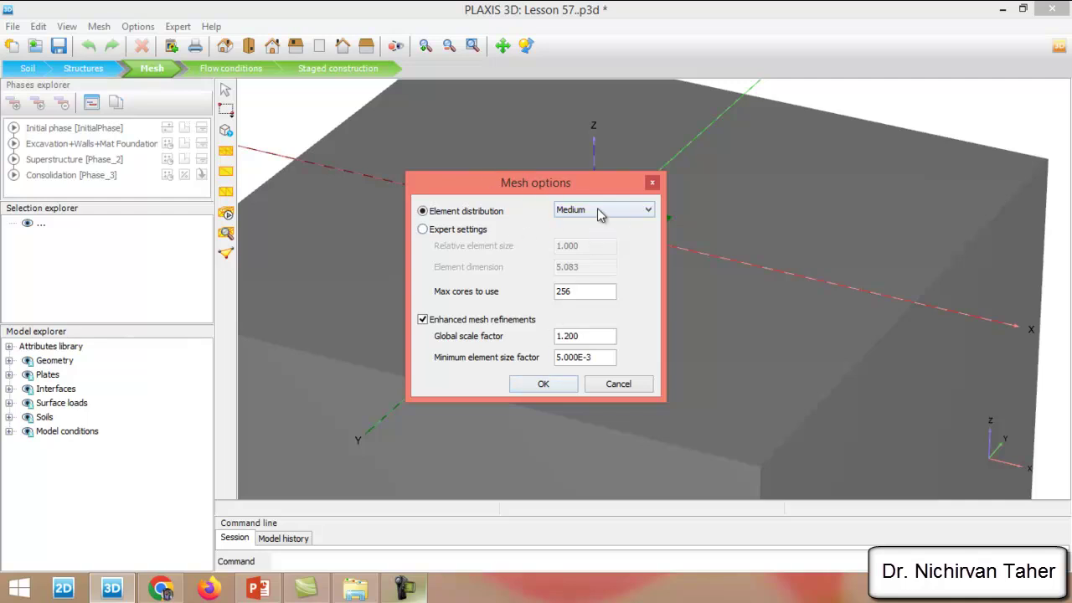
left_click(544, 384)
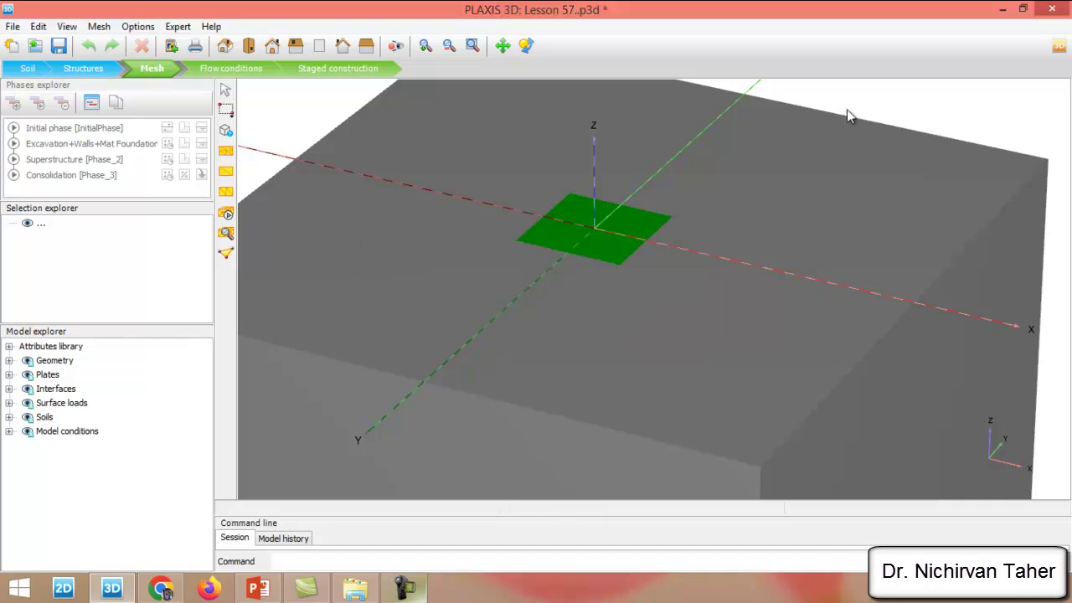
- Open the generated mesh in PLAXIS 3D Output and examine the elements around the foundation
scroll(840, 141, "down", 5)
left_click(525, 45)
left_click_drag(634, 156, 623, 299)
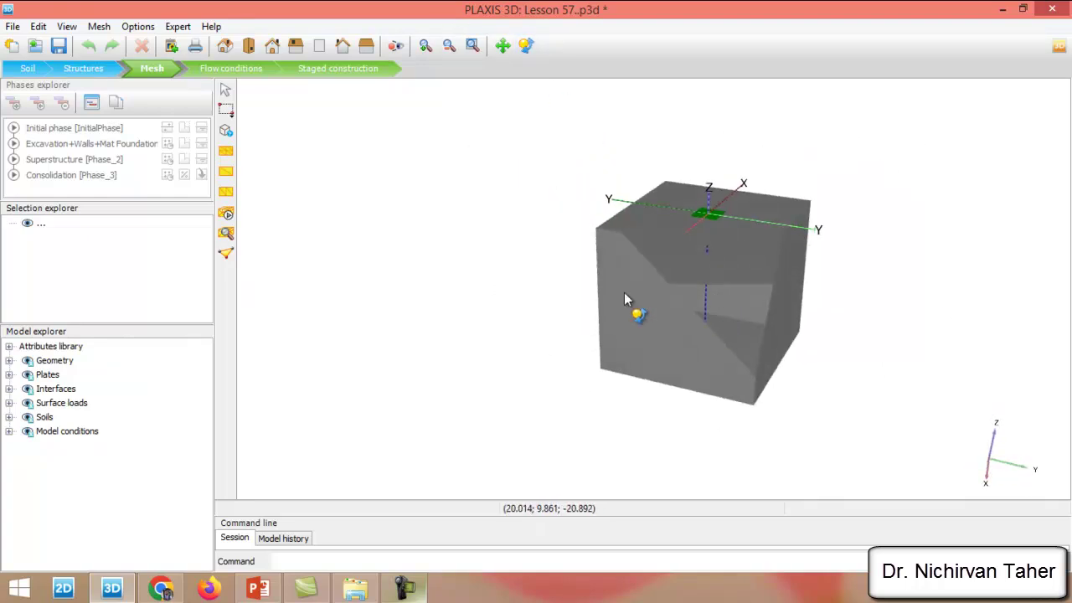
left_click(226, 235)
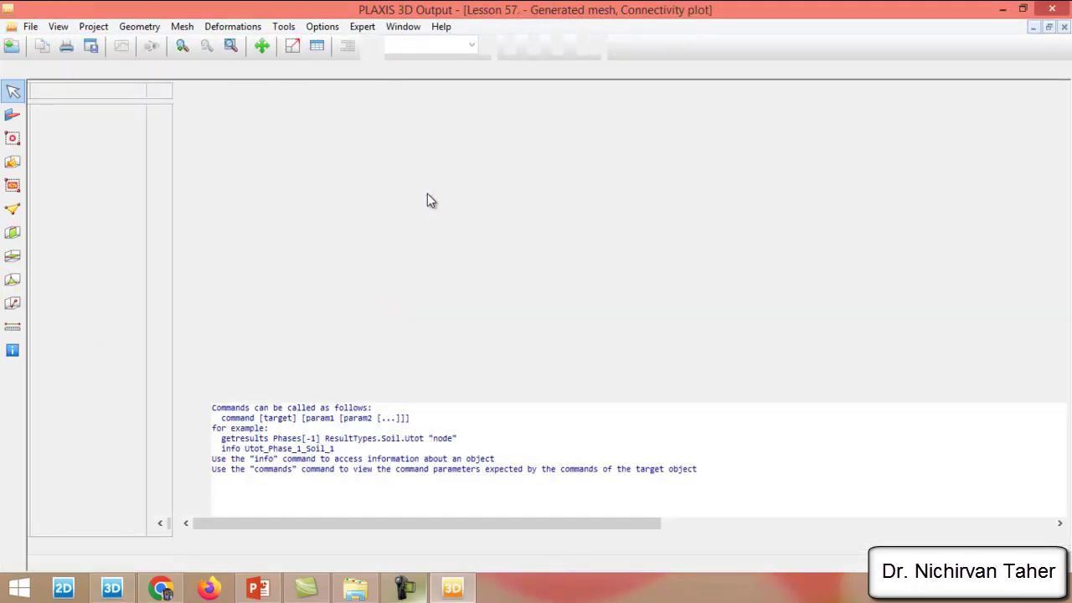
left_click_drag(536, 366, 521, 496)
left_click(285, 45)
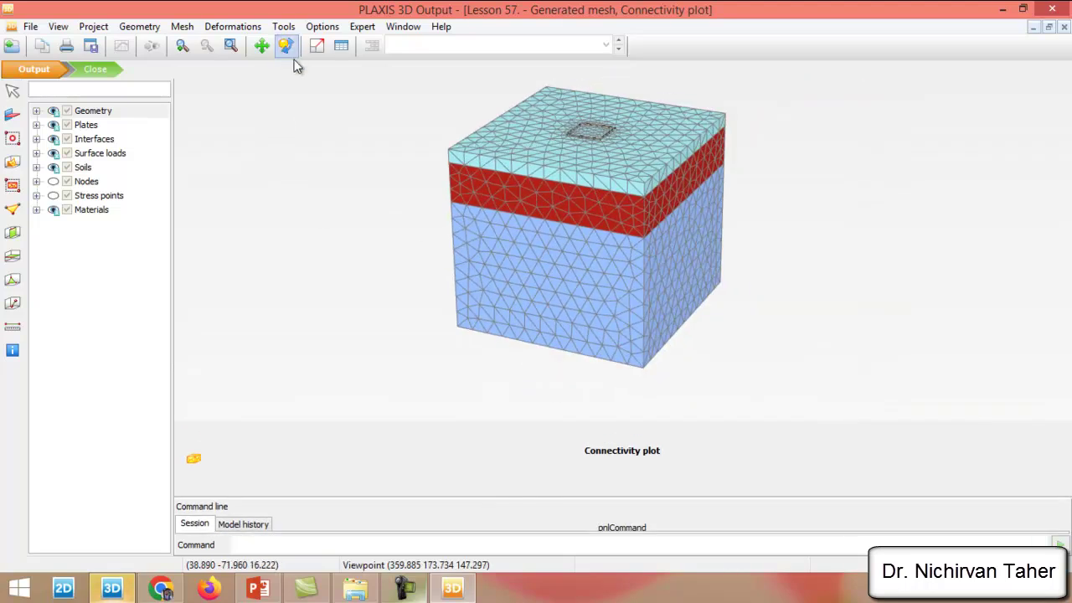
left_click_drag(328, 223, 251, 180)
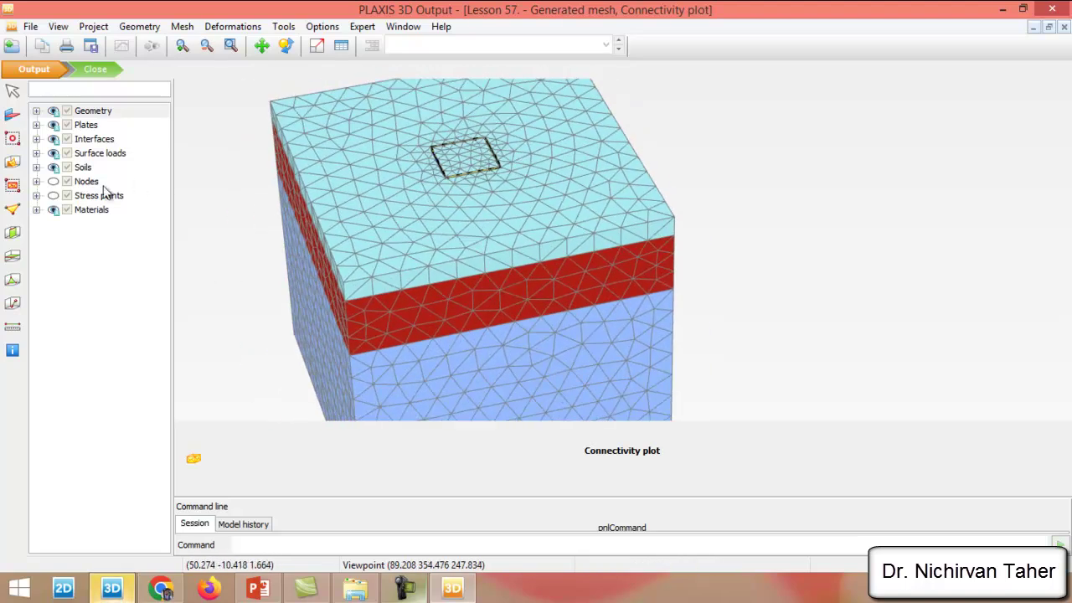
- Hide the Soil_1 and Soil_4 volumes in the mesh plot, examine the plate mesh in the excavation, and close the plot
left_click(36, 167)
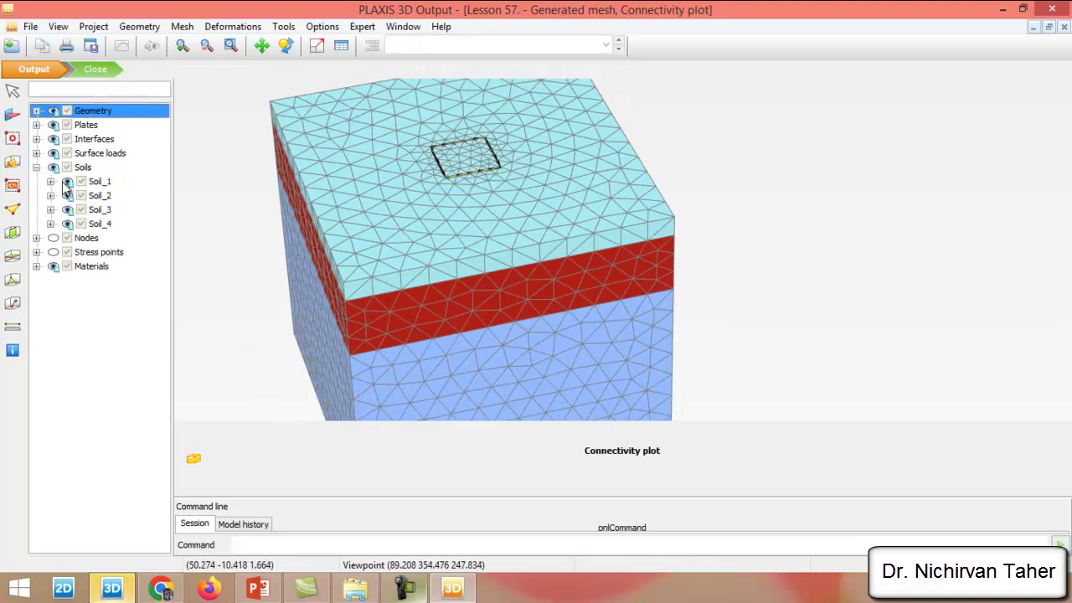
left_click(67, 181)
left_click(67, 180)
left_click(67, 196)
left_click(67, 195)
left_click(67, 209)
left_click(67, 209)
left_click(67, 223)
scroll(619, 126, "up", 5)
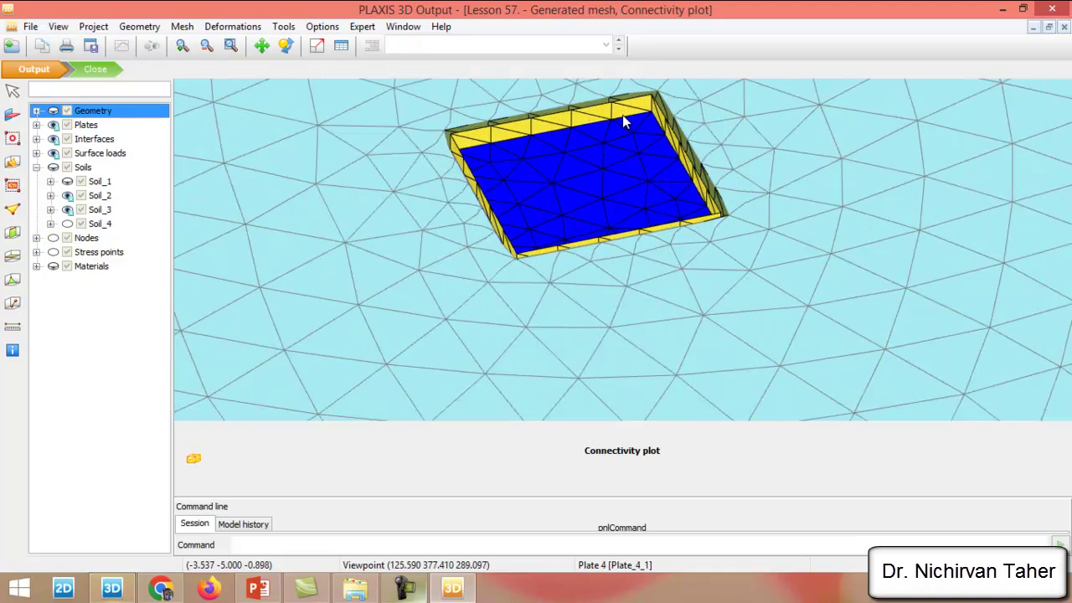
scroll(613, 135, "down", 6)
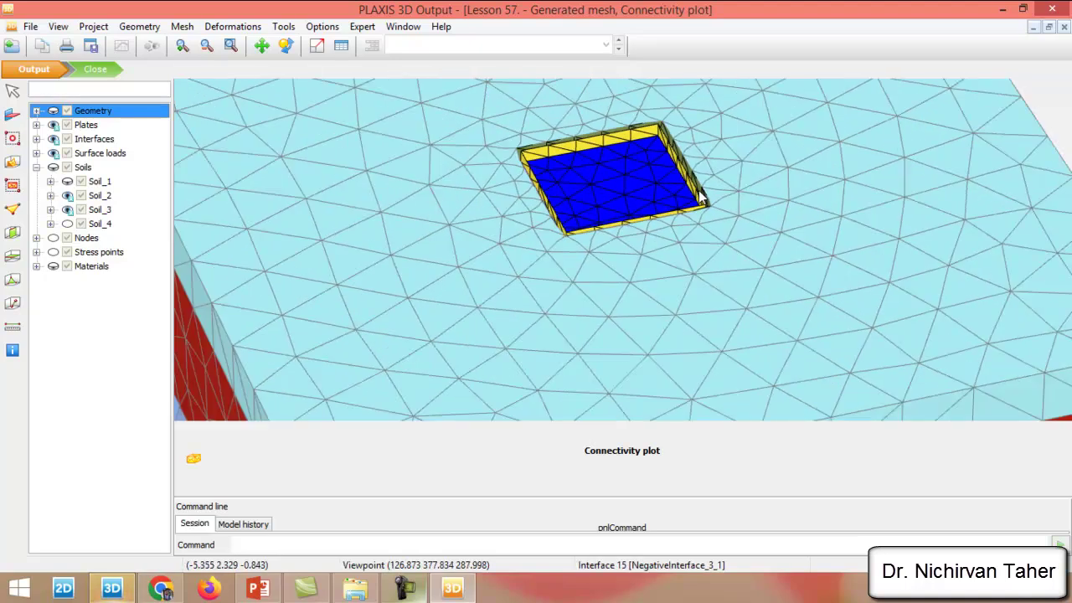
left_click(98, 70)
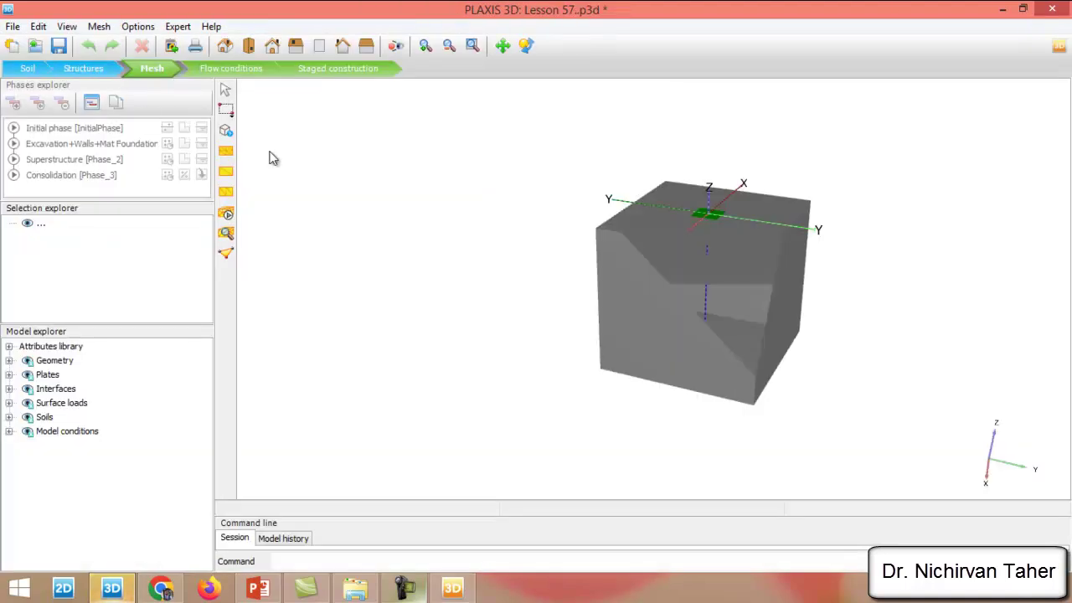
- Go to staged construction and review the Initial, Excavation+Walls+Mat Foundation, Superstructure and Consolidation phases in order
left_click(353, 72)
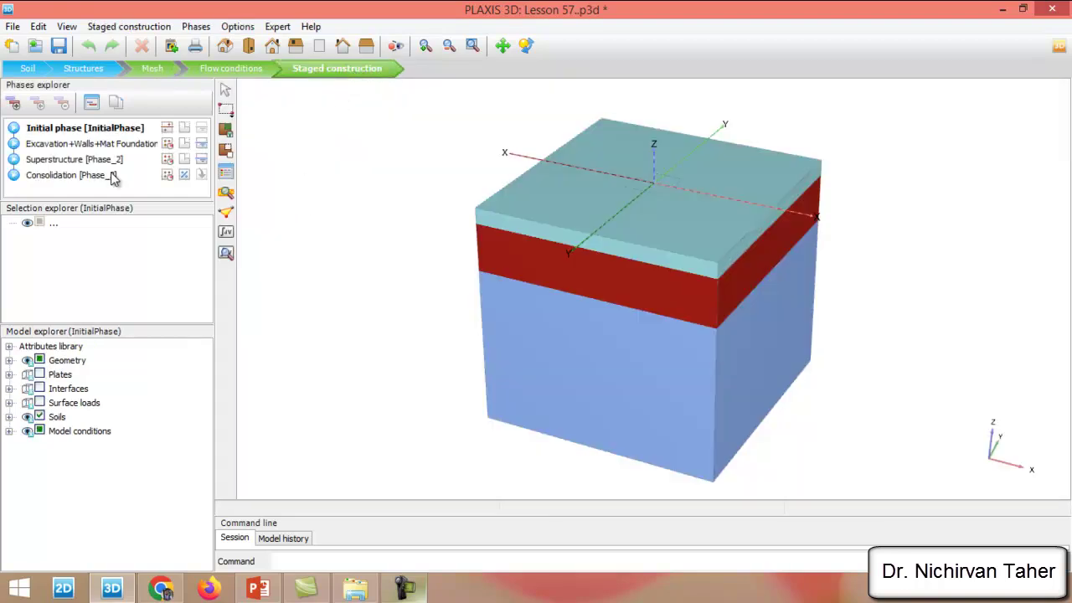
left_click(74, 150)
left_click(82, 160)
left_click(74, 175)
left_click(74, 128)
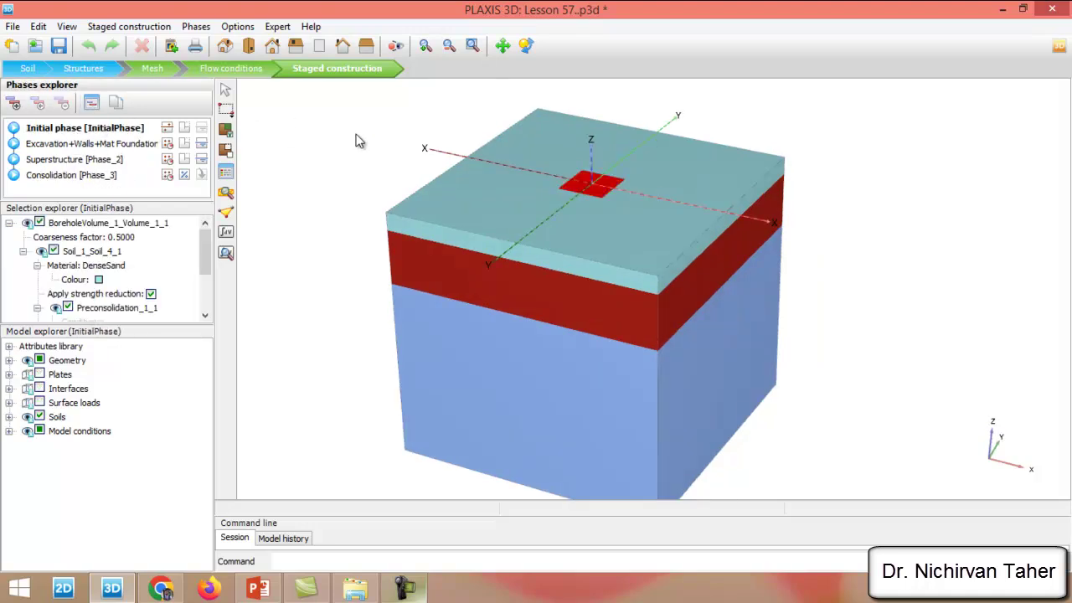
left_click(366, 138)
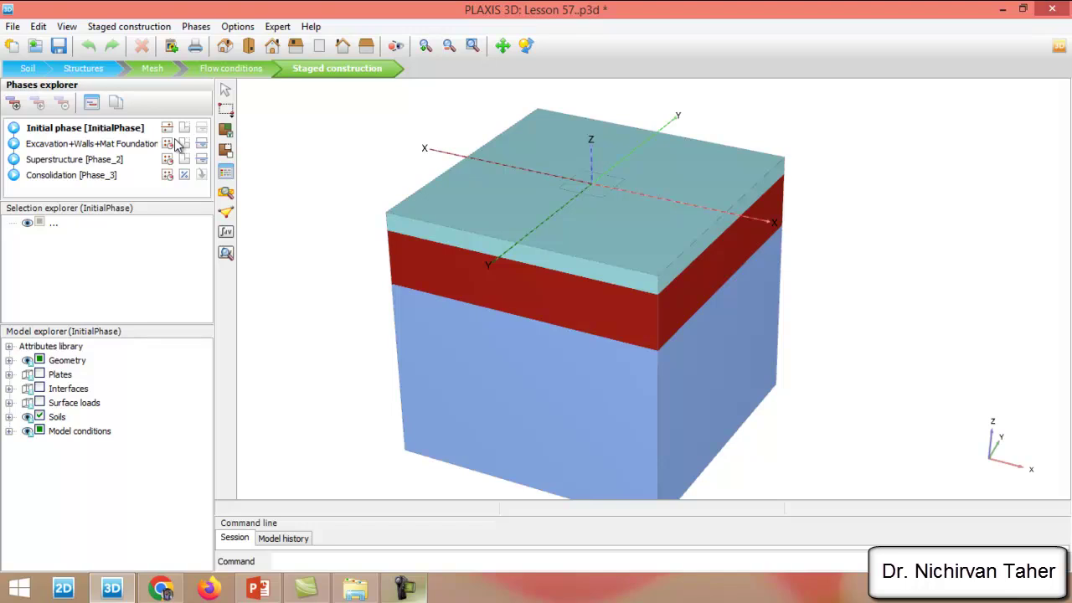
left_click(99, 146)
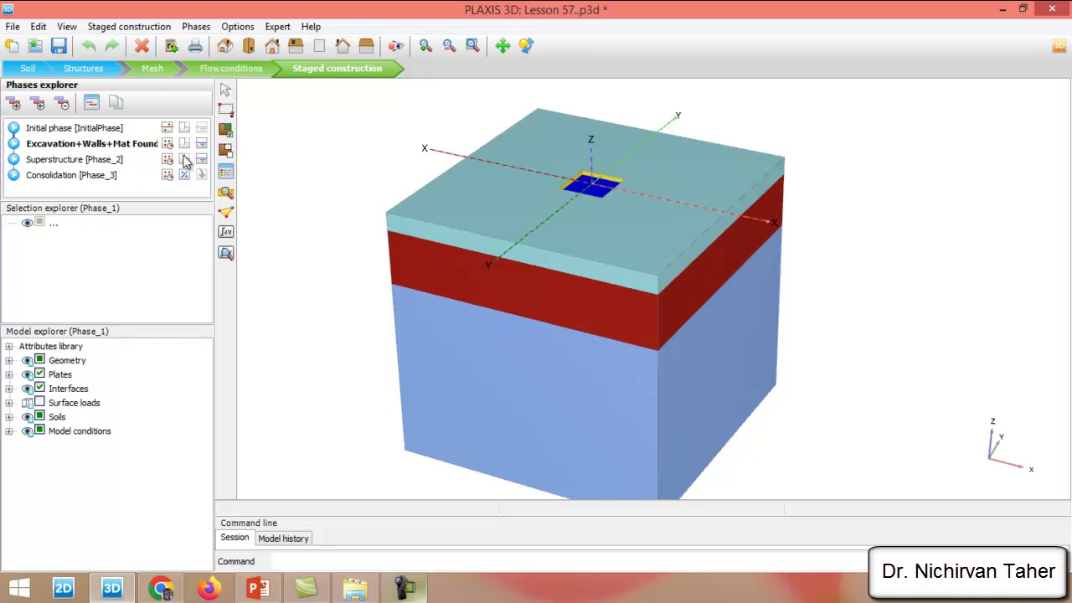
left_click(75, 161)
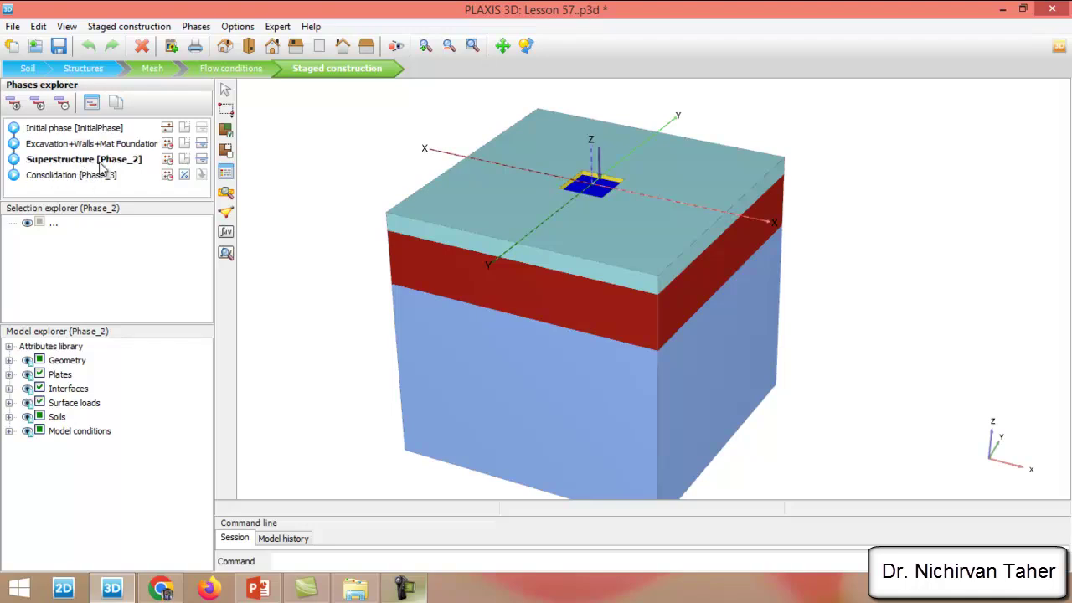
left_click(74, 180)
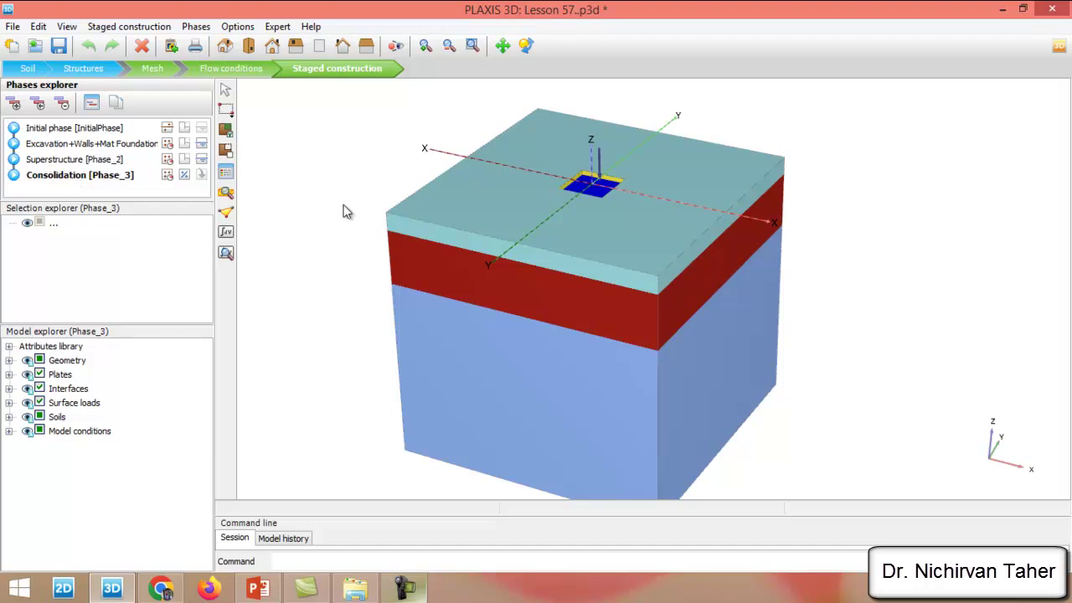
- Save the project with its defined construction phases
left_click(58, 46)
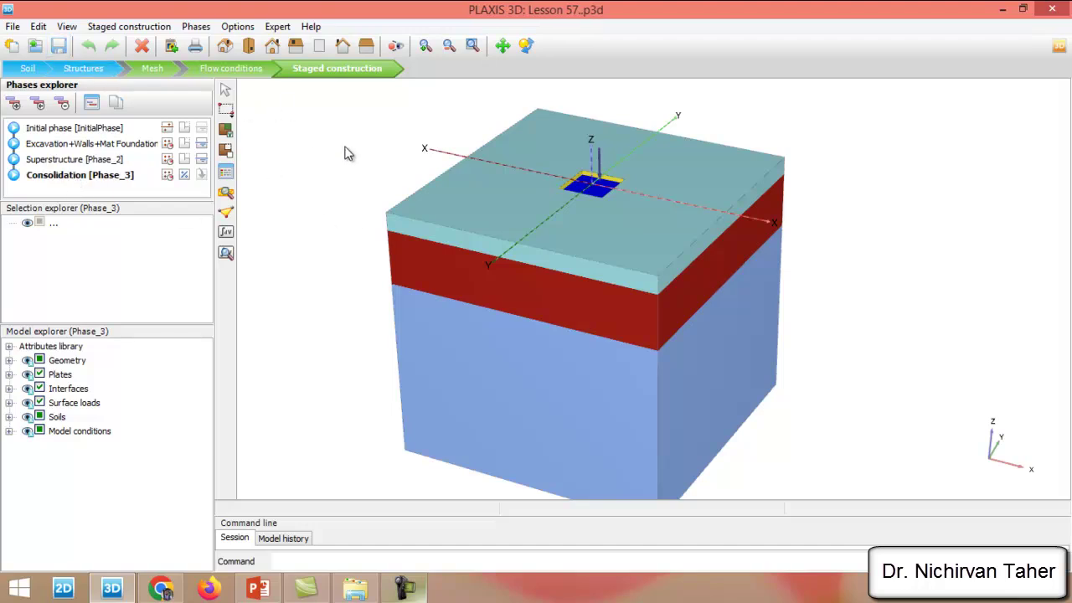
left_click(399, 134)
scroll(598, 194, "up", 3)
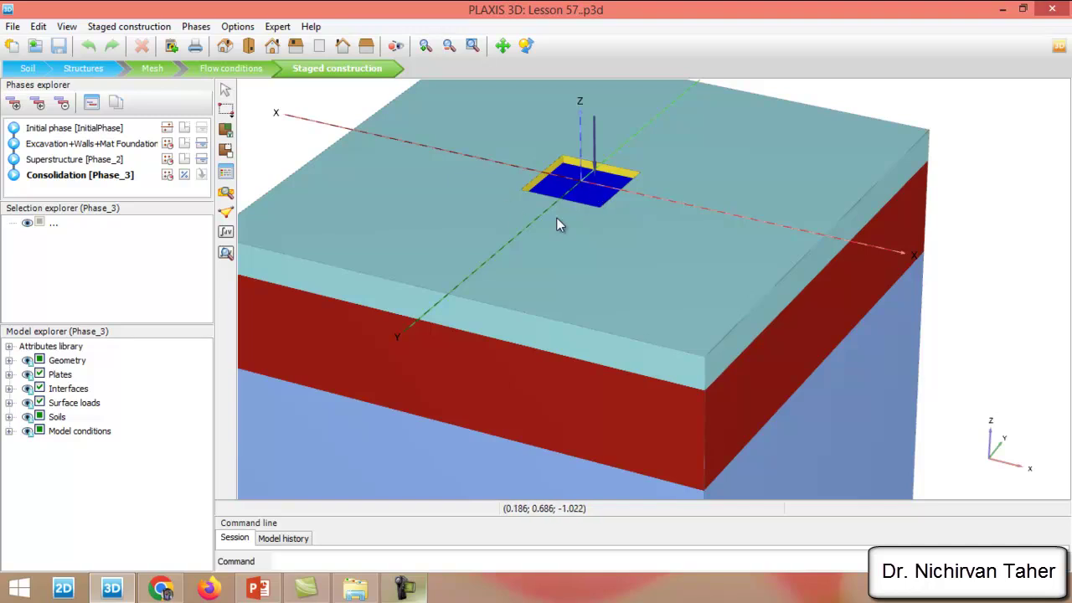
scroll(676, 186, "down", 3)
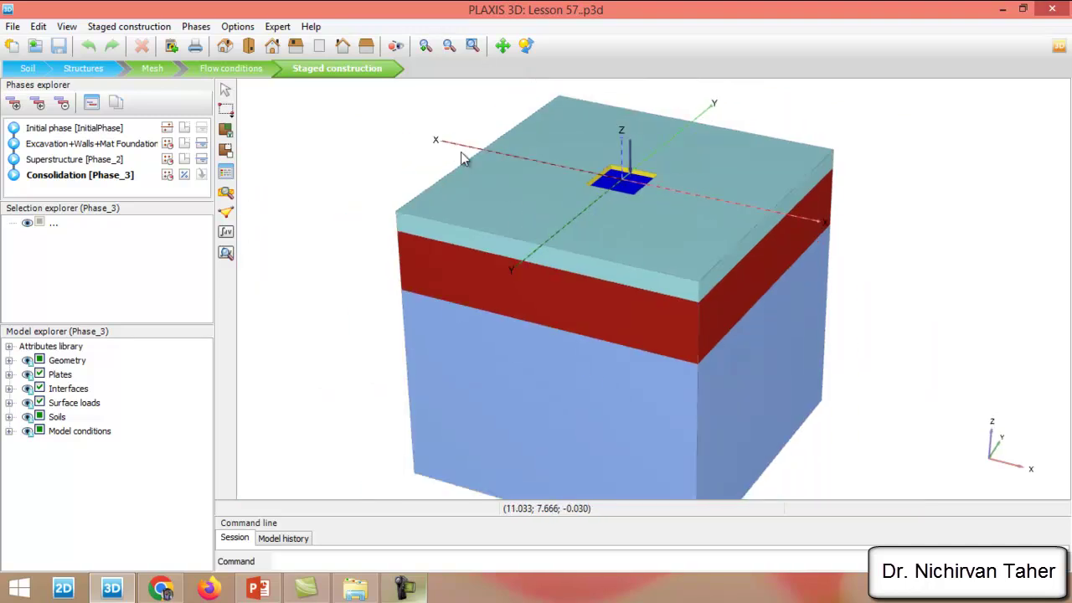
- Start selecting points for curves and search for the nodes closest to X 0, Y 0, Z -1 m
left_click(226, 214)
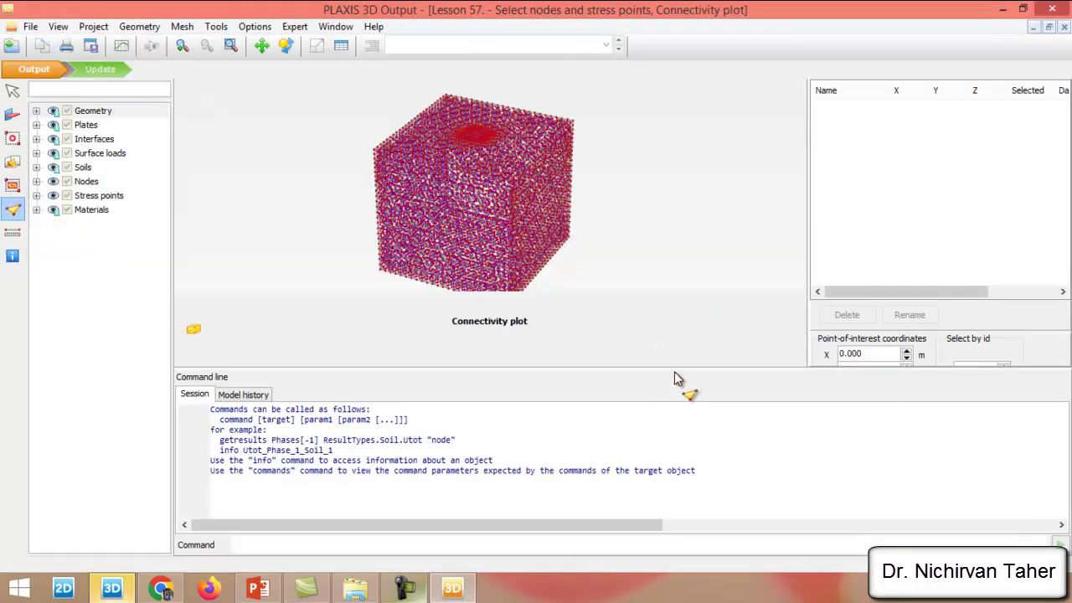
left_click_drag(680, 371, 681, 484)
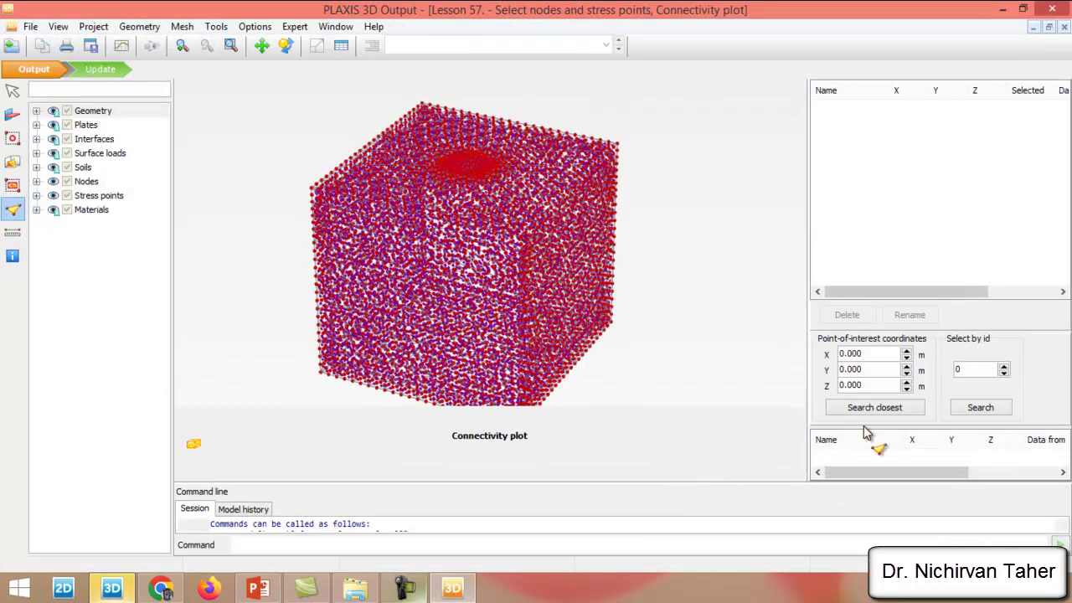
triple_click(862, 385)
type("-")
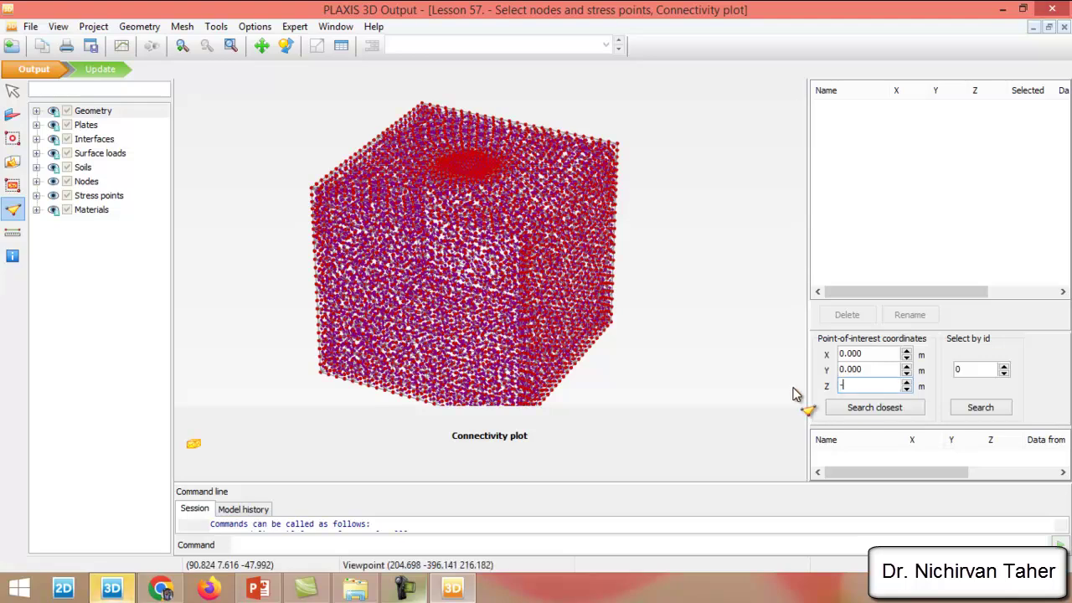
type("1")
left_click(866, 369)
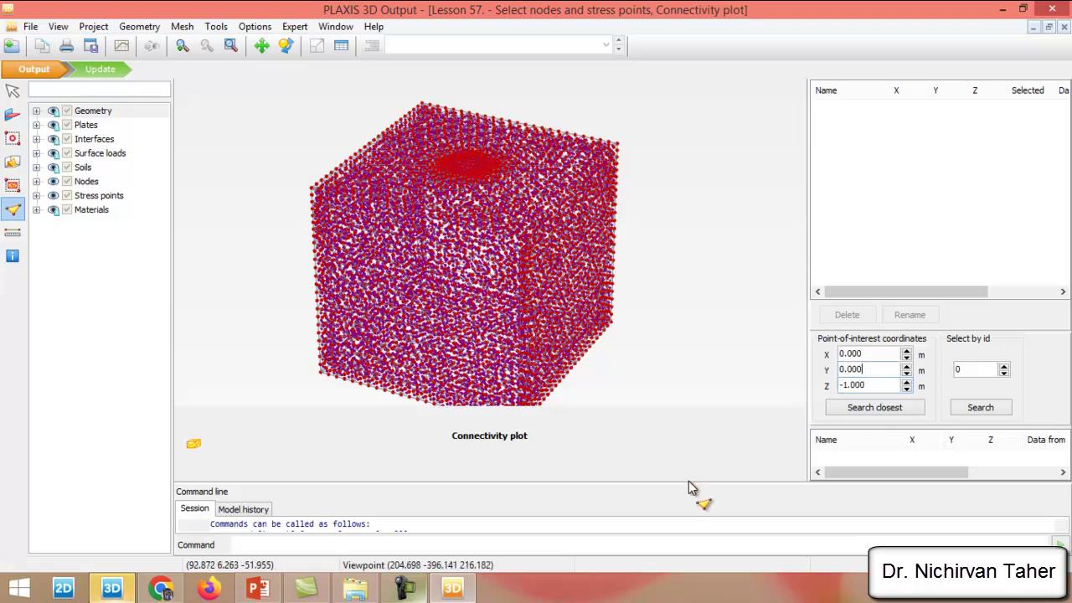
left_click_drag(688, 490, 689, 530)
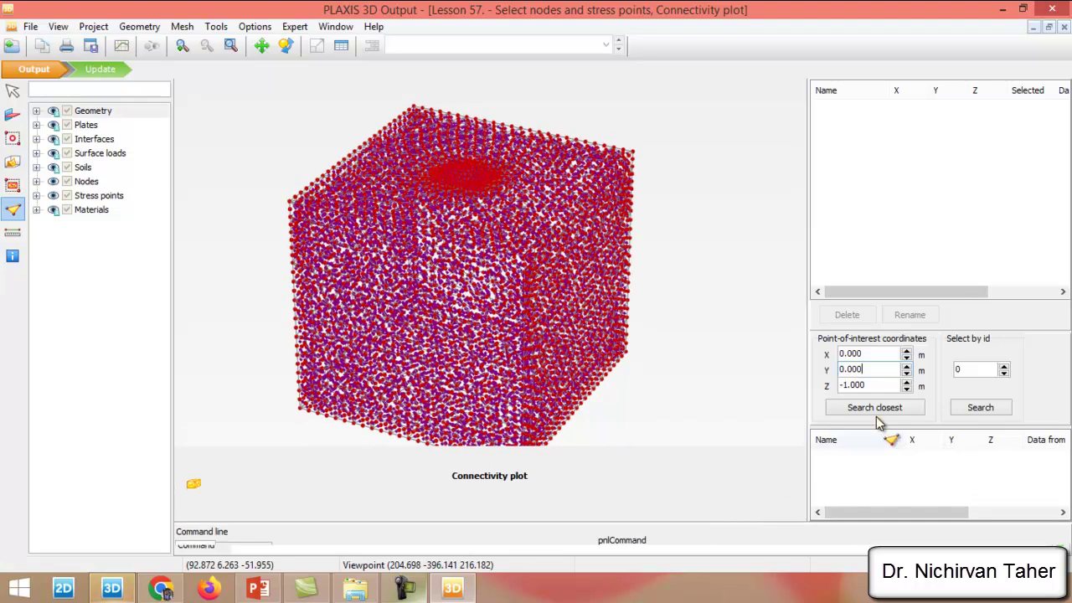
left_click(877, 408)
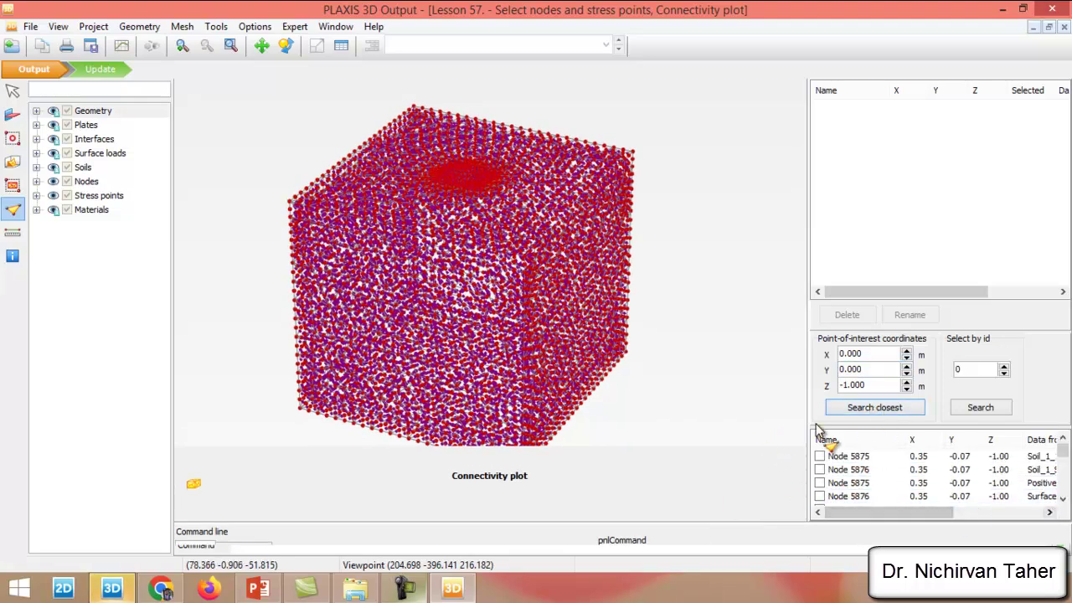
- Select Node 5876 belonging to Plate_1_1 as the curve point and return to the staged construction model
left_click_drag(809, 427, 756, 429)
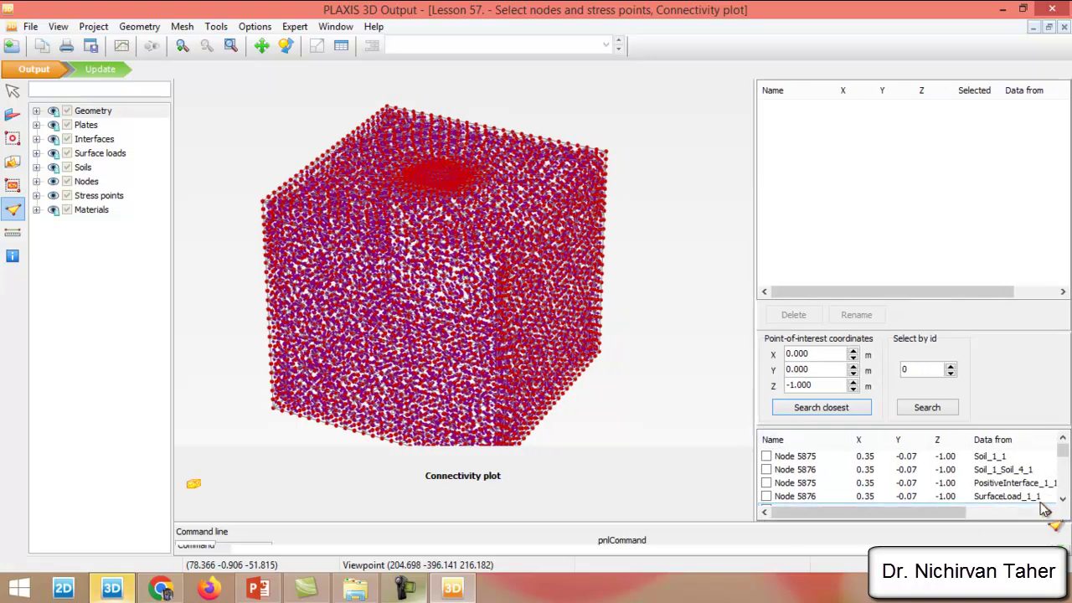
left_click(1061, 499)
left_click(1062, 499)
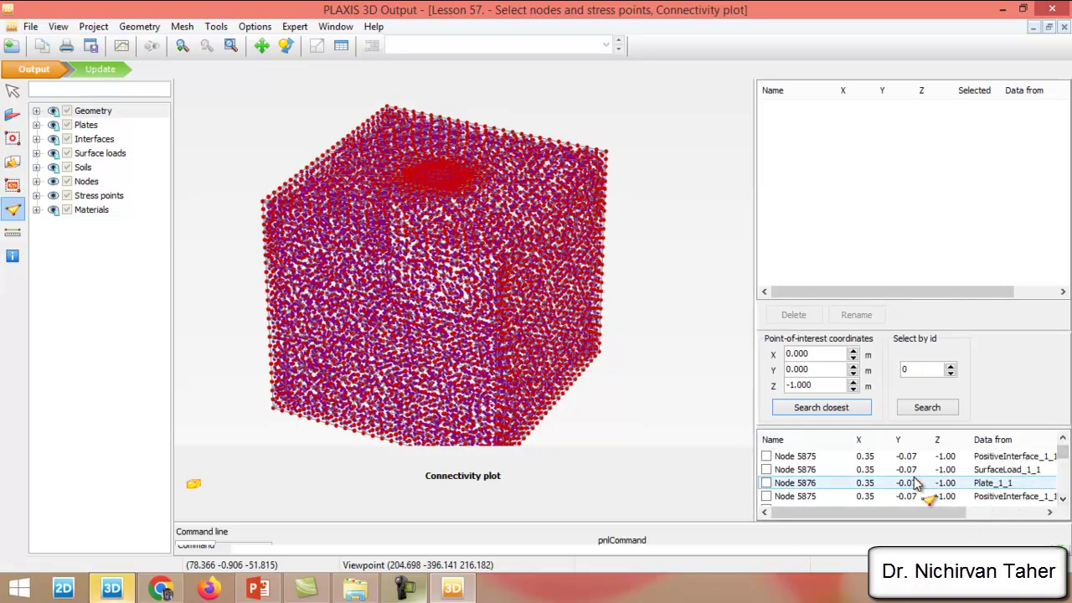
left_click(766, 483)
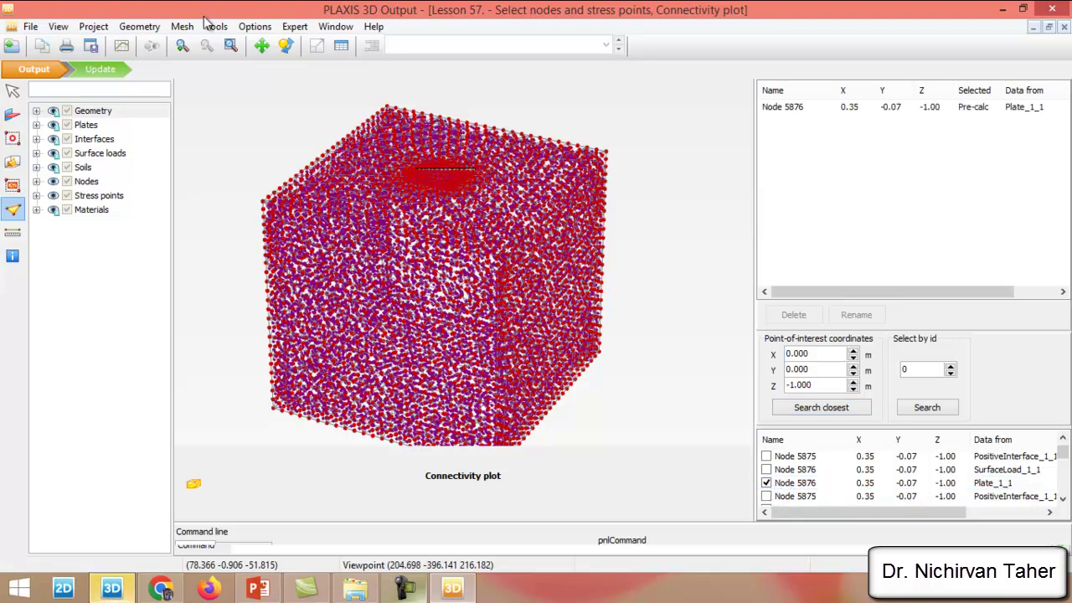
key("alt+F4")
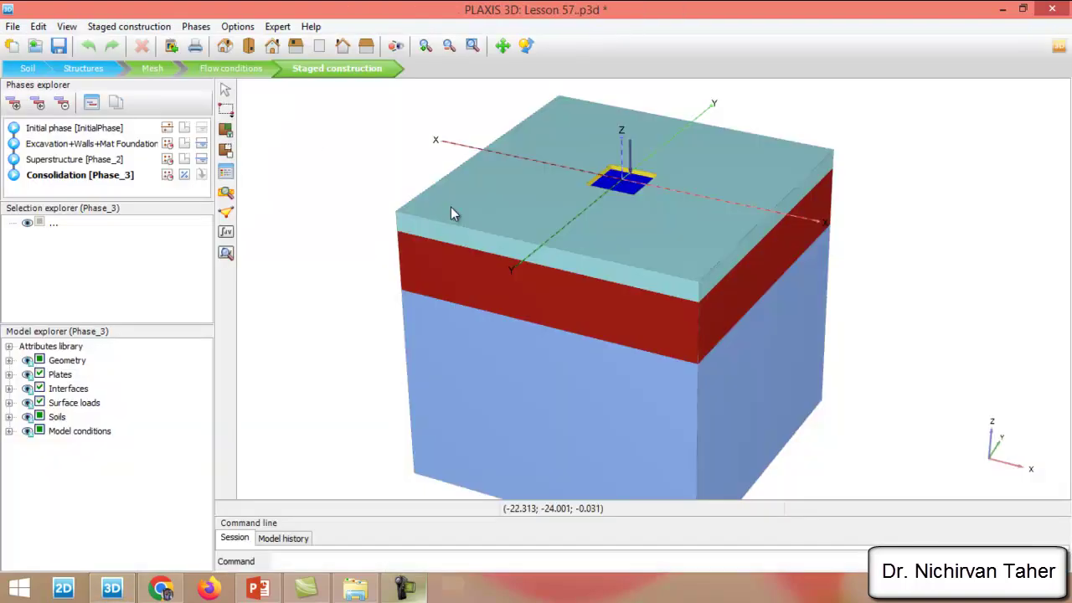
- Save the project and calculate all the construction phases
left_click(59, 47)
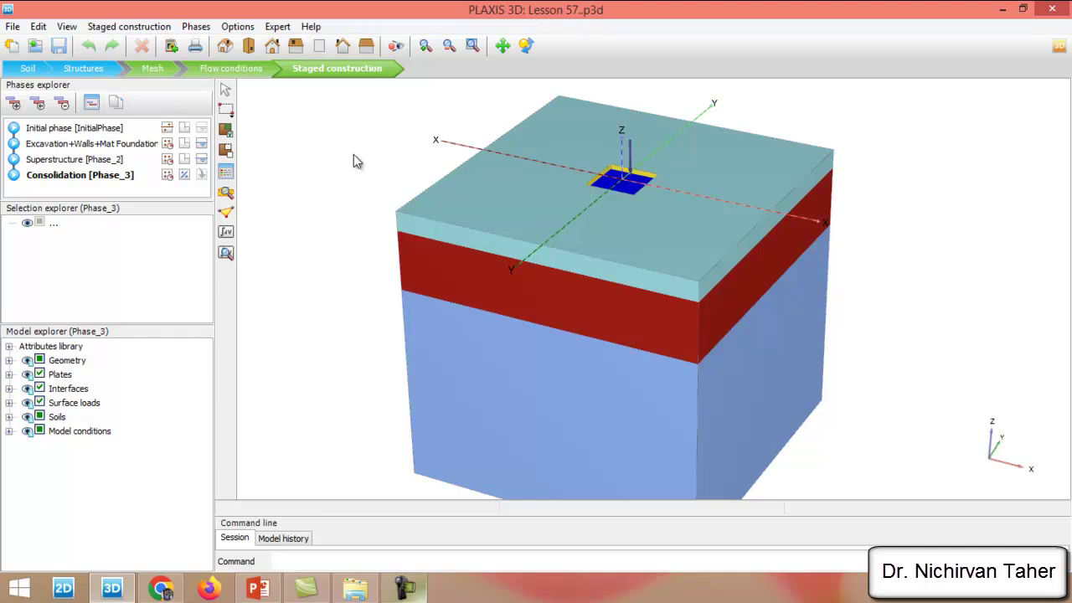
scroll(796, 203, "down", 3)
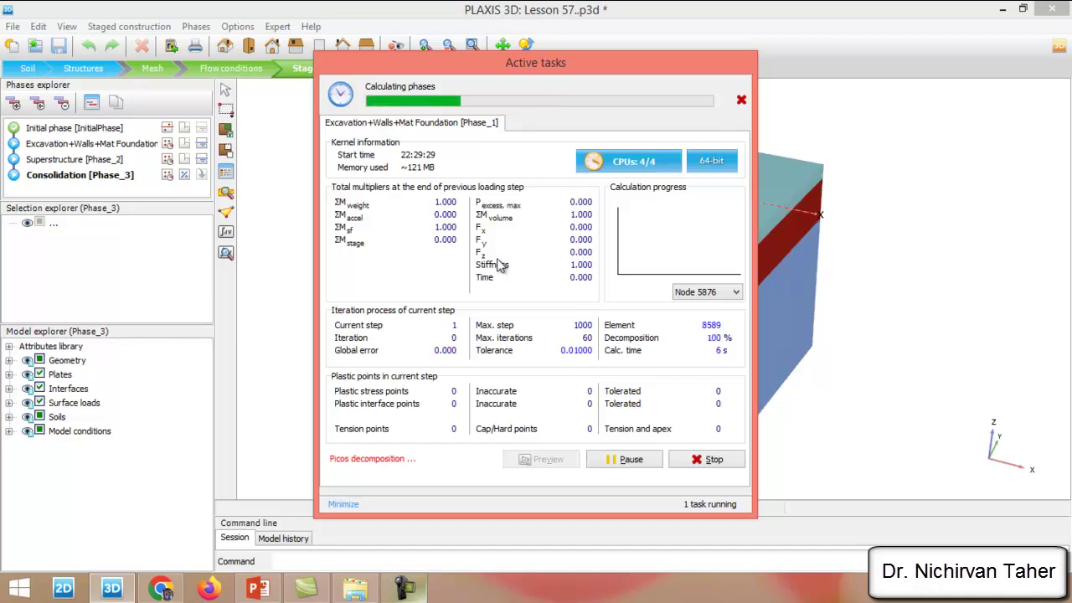
left_click(404, 588)
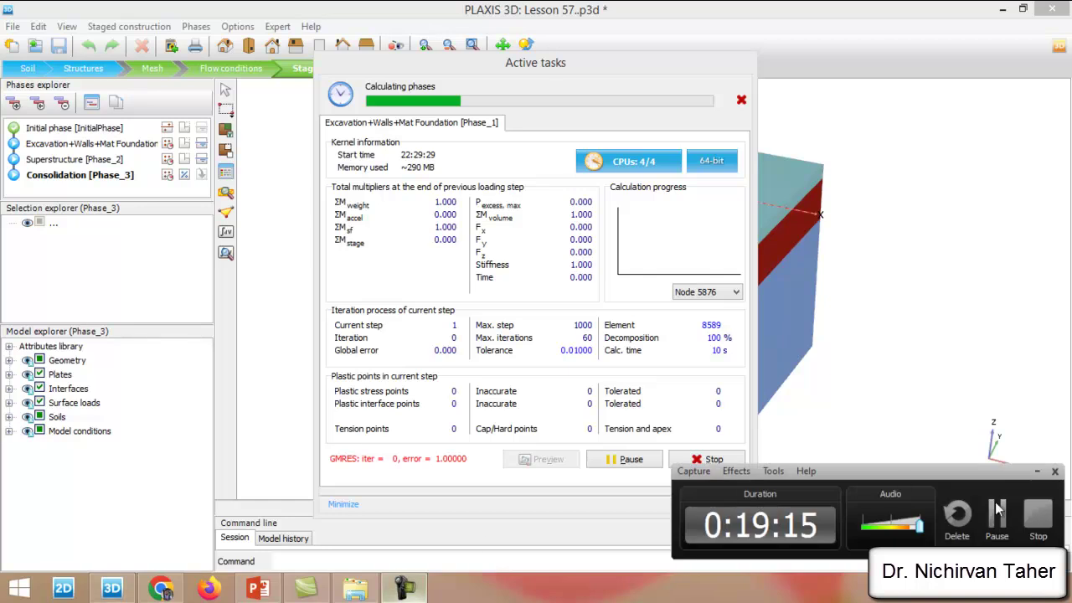
left_click(996, 517)
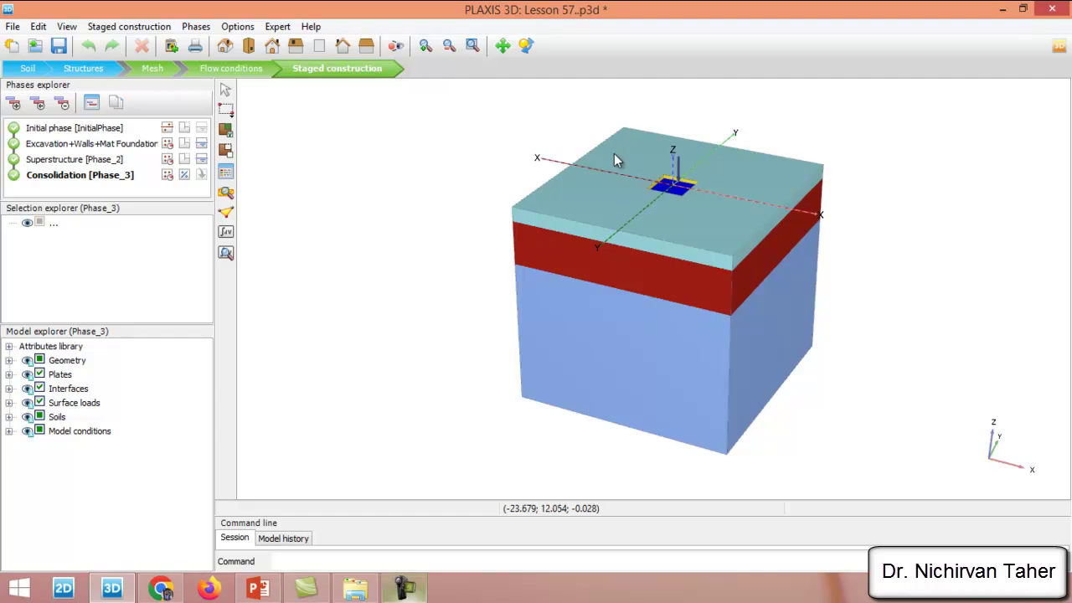
- Save the calculated project and open the Consolidation phase results in PLAXIS 3D Output
left_click(66, 48)
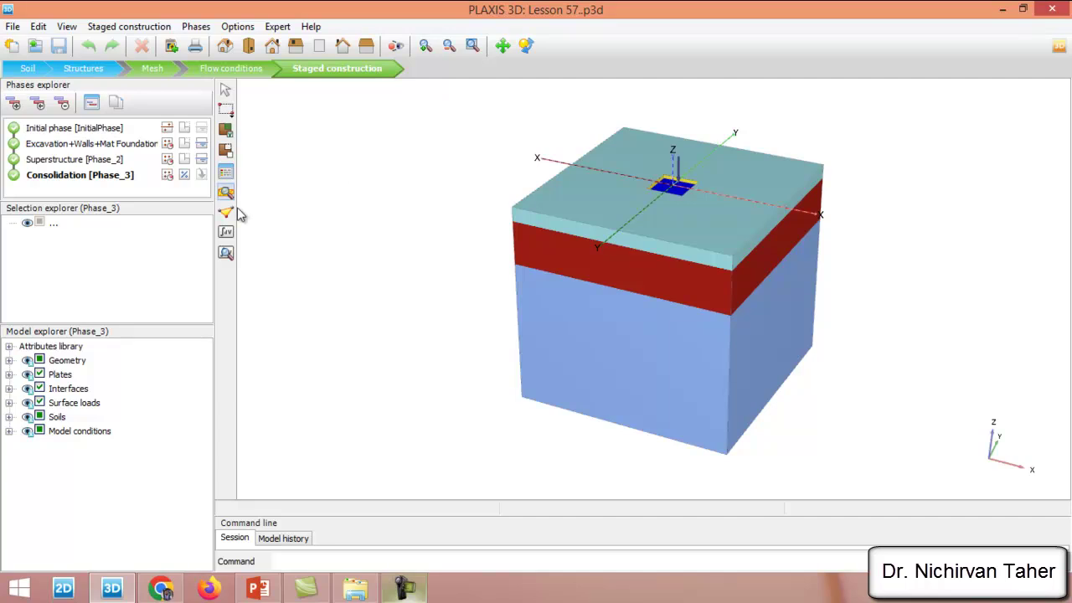
left_click(226, 254)
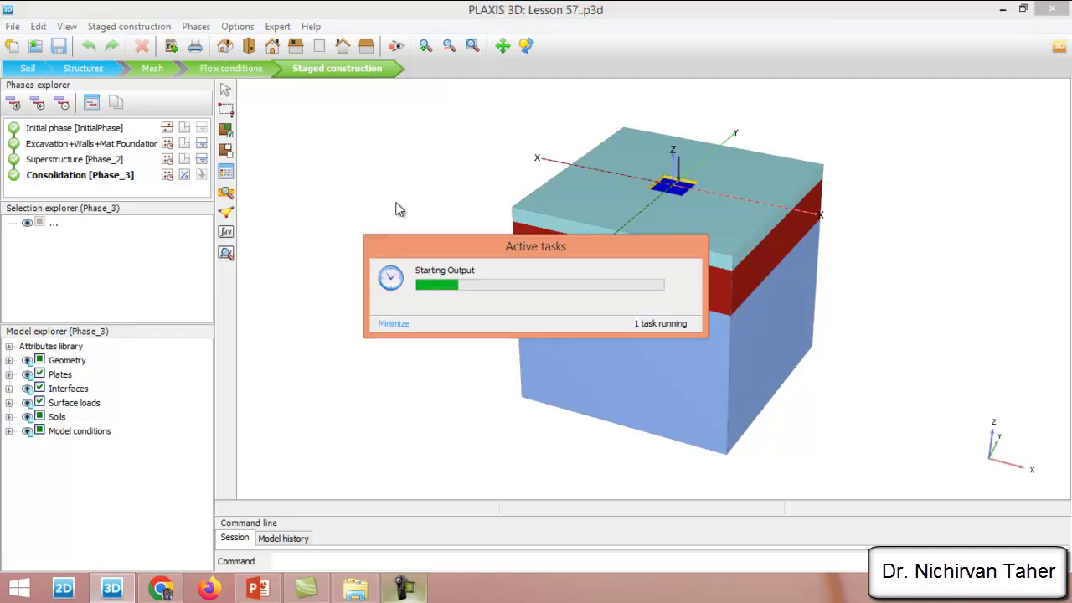